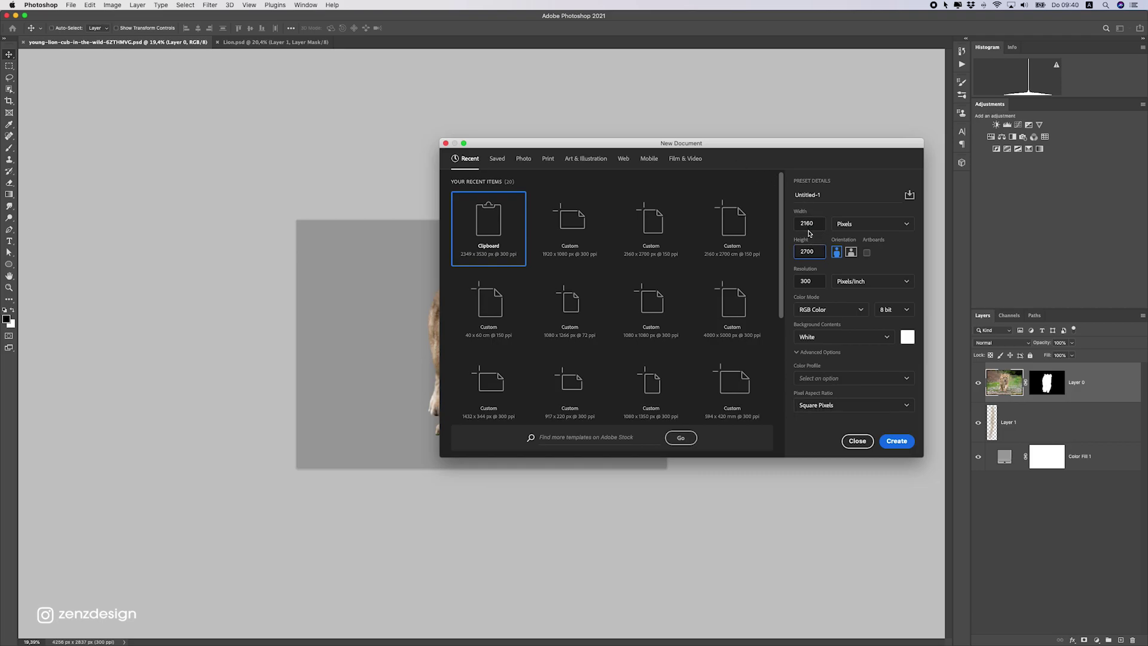
- Create a new document 2160 by 2700 pixels at 300 pixels per inch with a white background
drag(847, 147, 771, 136)
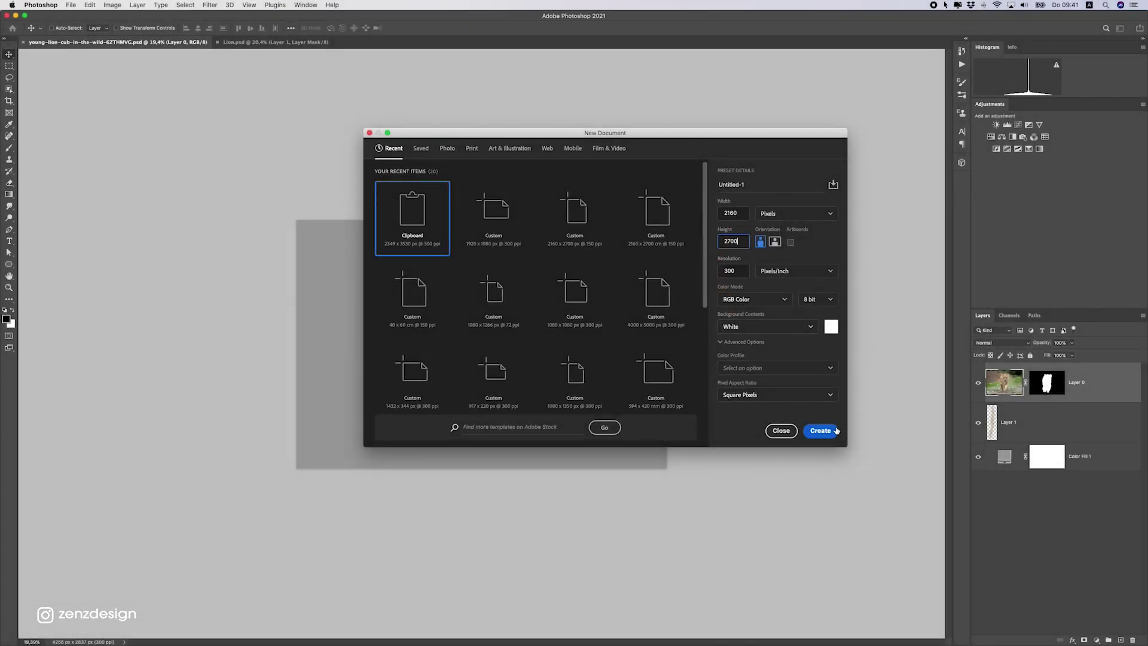
click(832, 431)
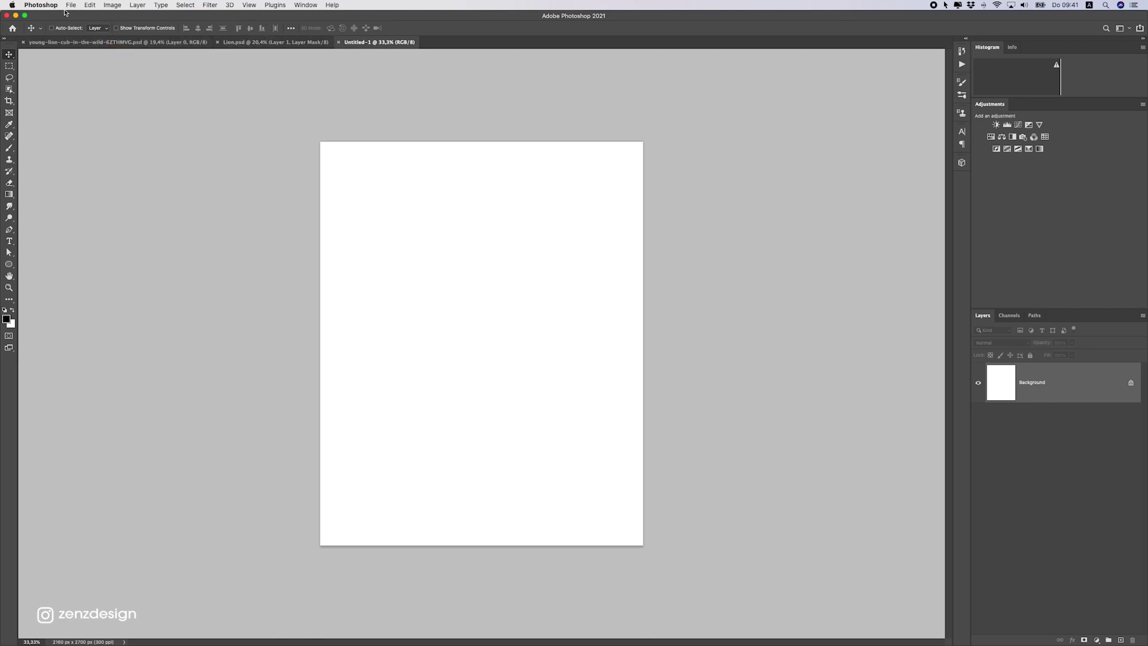
- Convert the lion cub cutout's Layer 0 to a smart object and copy it into the new Untitled-1 document
click(127, 42)
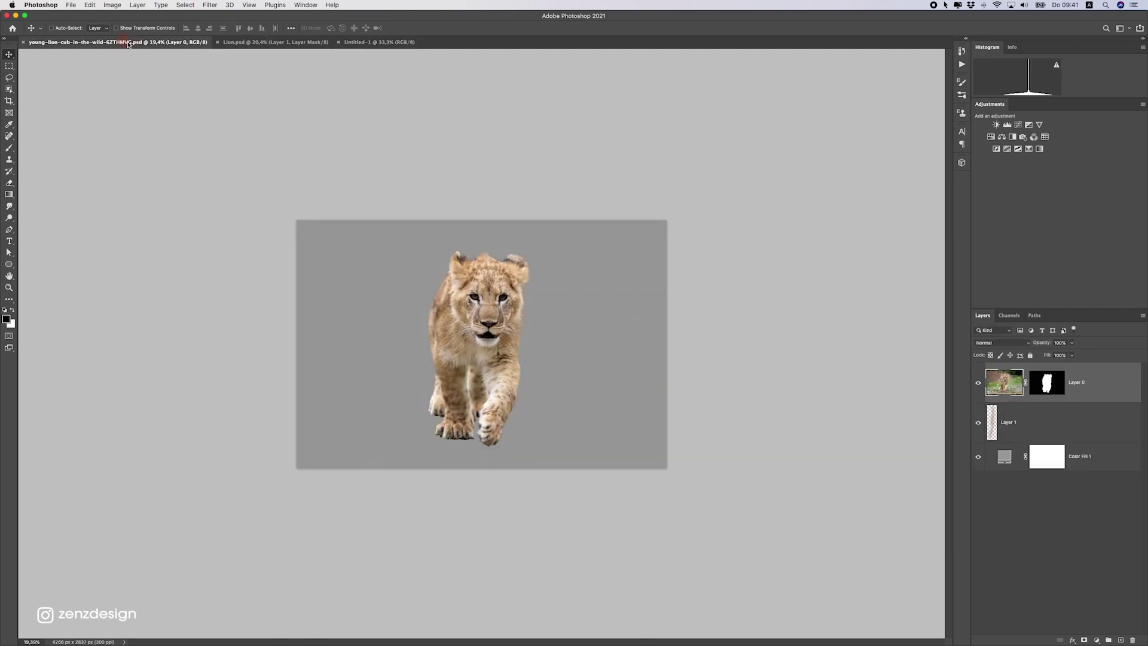
right_click(1095, 383)
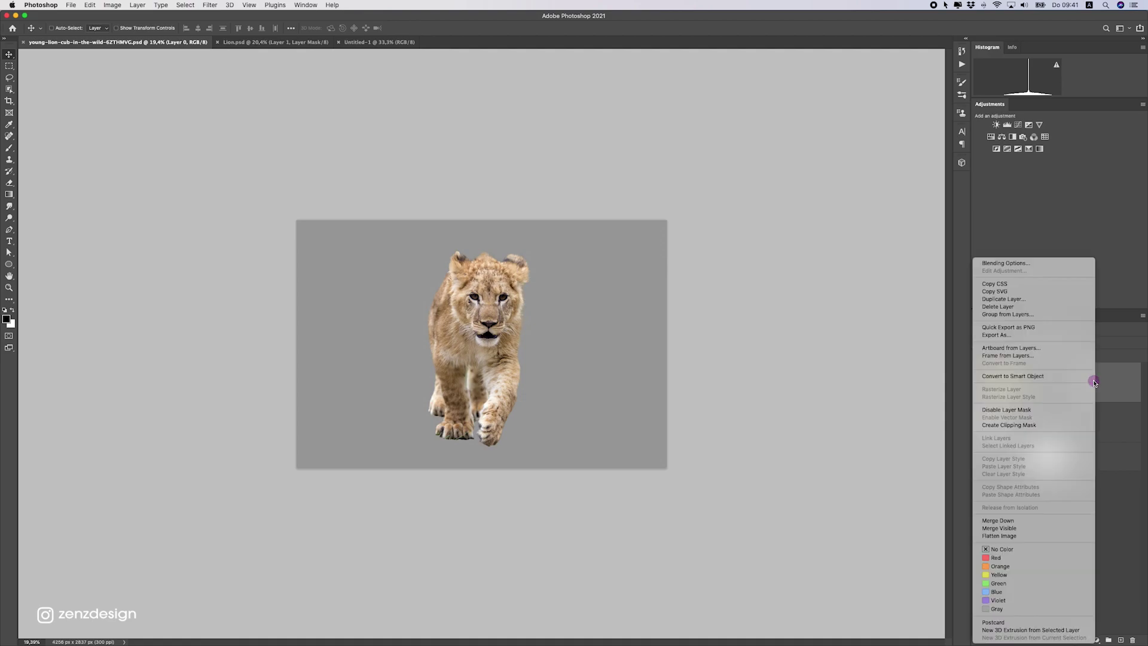
click(1020, 377)
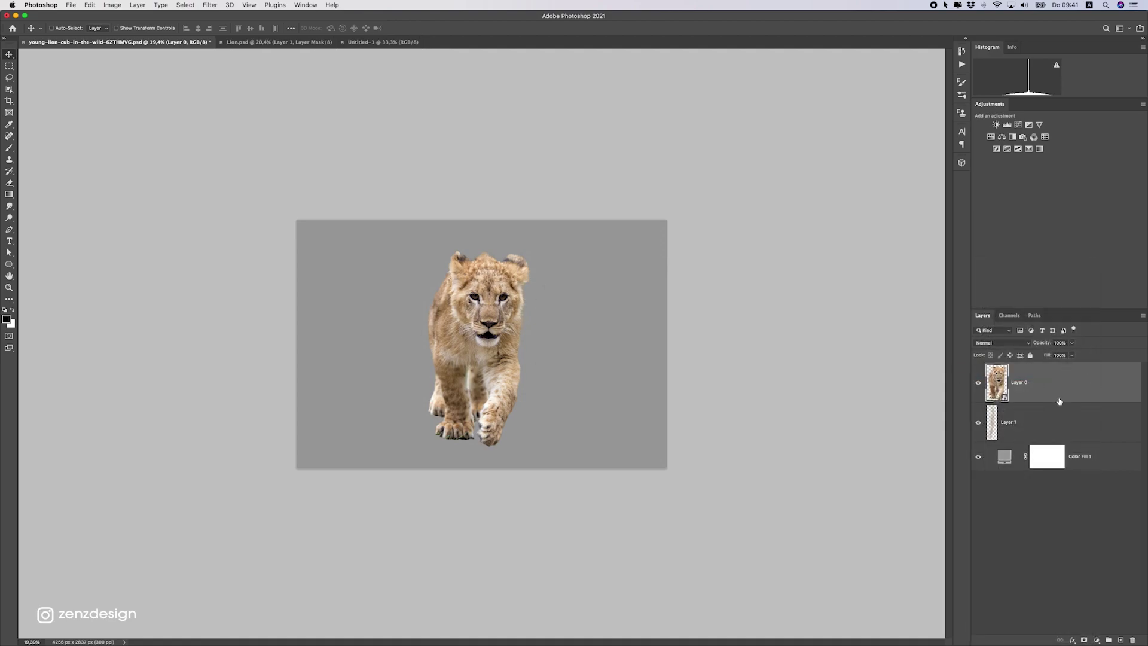
drag(493, 268, 495, 205)
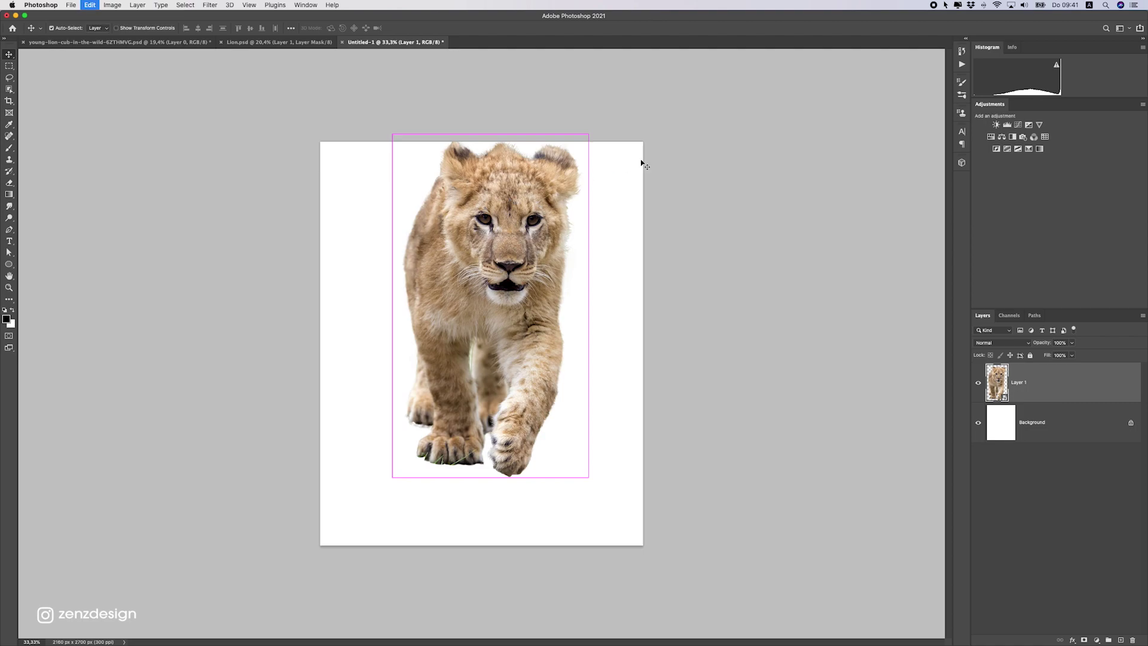
- Scale the lion cub down proportionally to a small figure and place it horizontally centred, slightly above the middle of the canvas
key(ctrl+t)
drag(589, 133, 500, 259)
drag(468, 336, 478, 293)
key(F1)
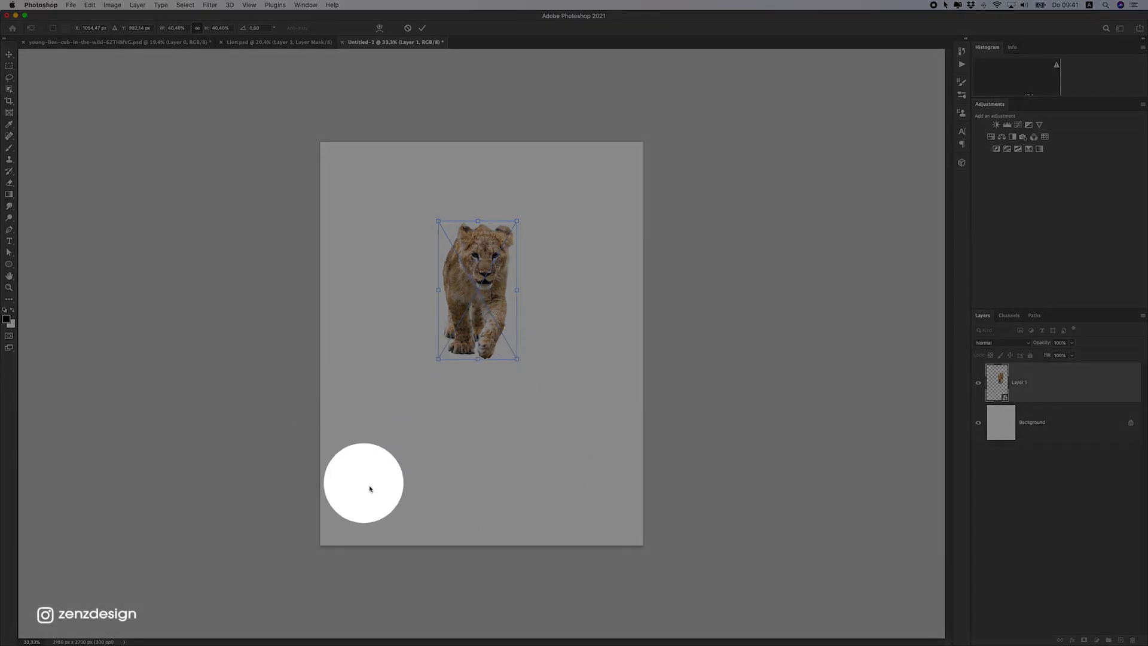
key(F1)
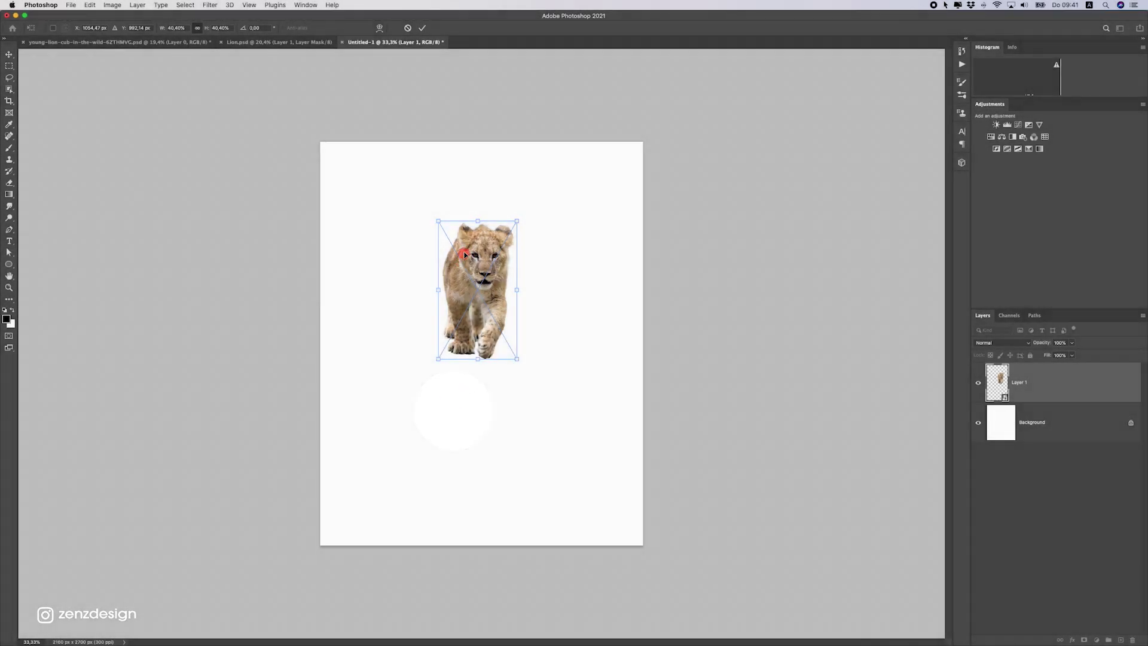
drag(517, 221, 507, 239)
drag(450, 277, 490, 249)
key(F1)
key(F1)
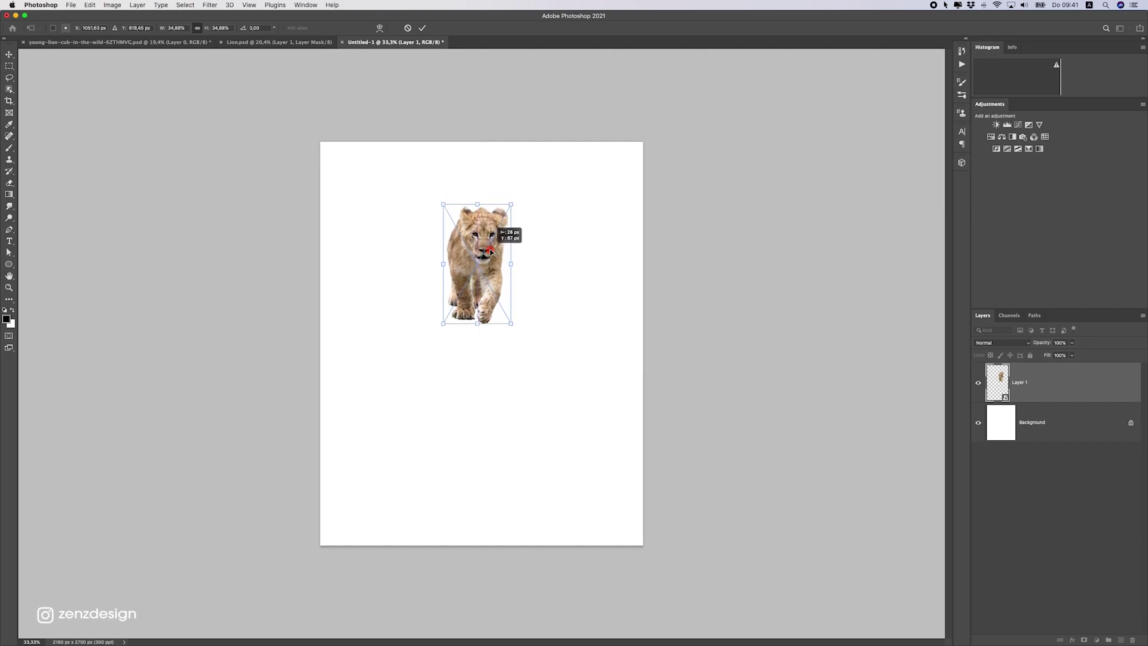
drag(512, 206, 505, 220)
key(Return)
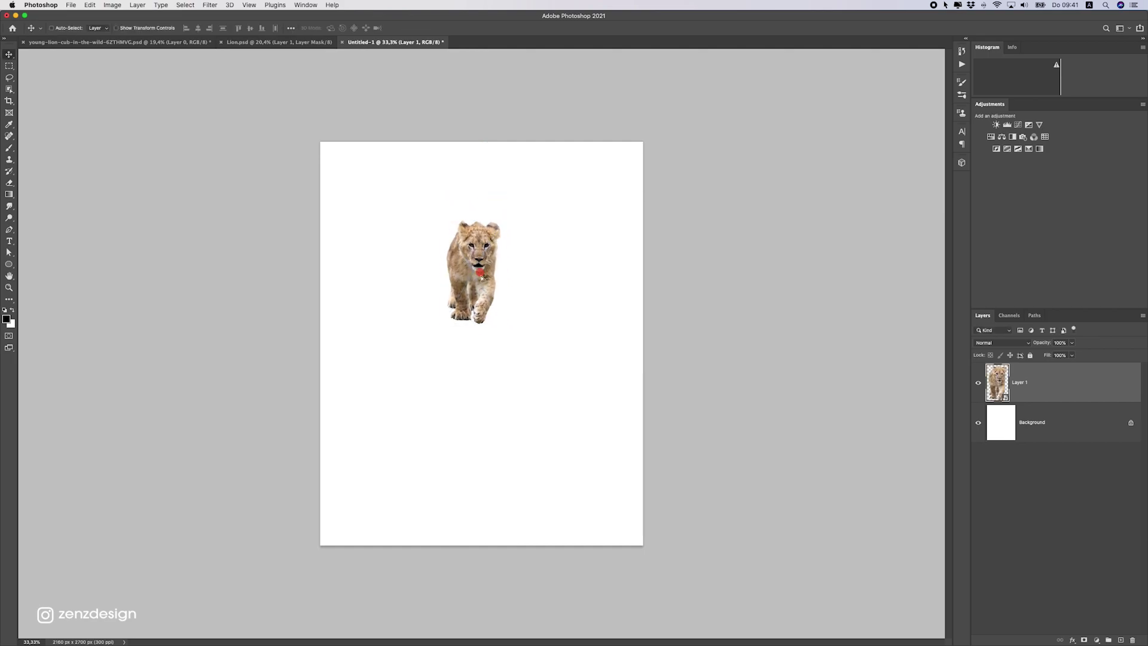
drag(481, 271, 485, 288)
- Place the ClipartKey_1505199 blue watercolor image directly above the Background layer, scaled to about 39.6%, to the left below the cub's feet
click(1069, 433)
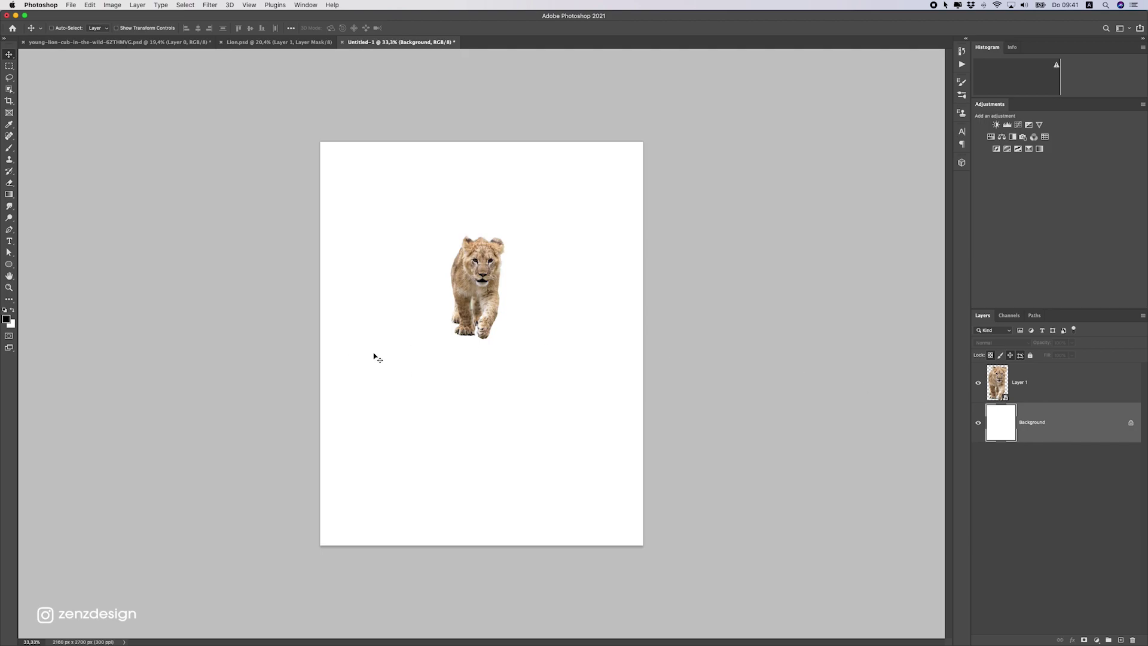
key(F1)
key(F1)
drag(1147, 344, 341, 313)
drag(533, 288, 488, 352)
drag(602, 310, 518, 361)
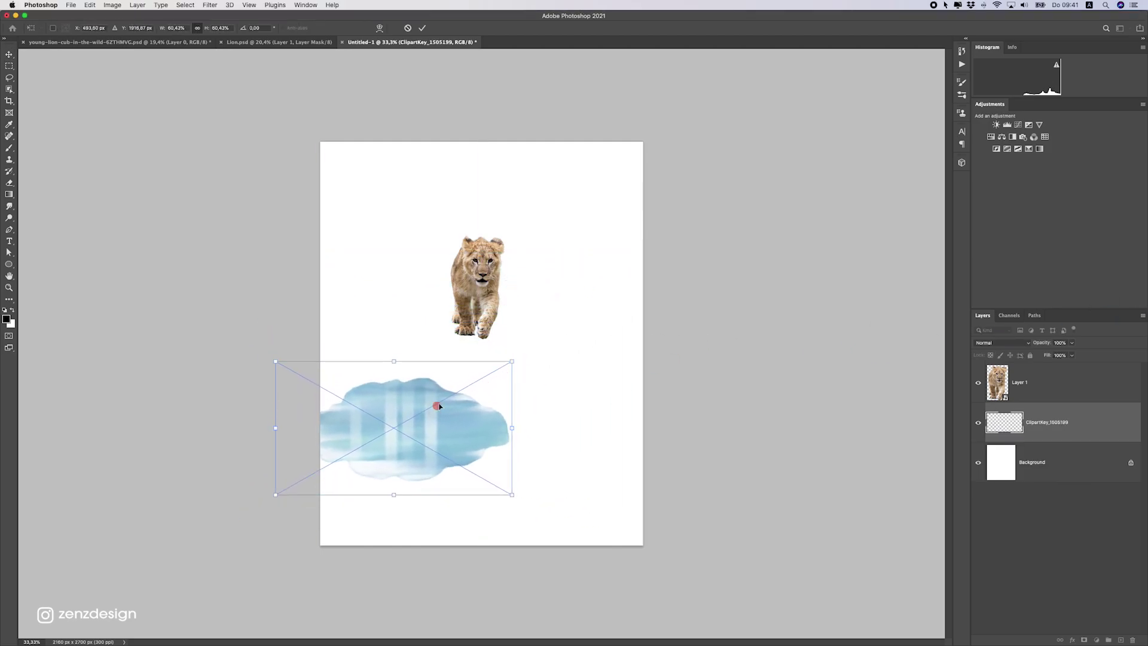
drag(435, 410, 485, 374)
drag(554, 333, 435, 388)
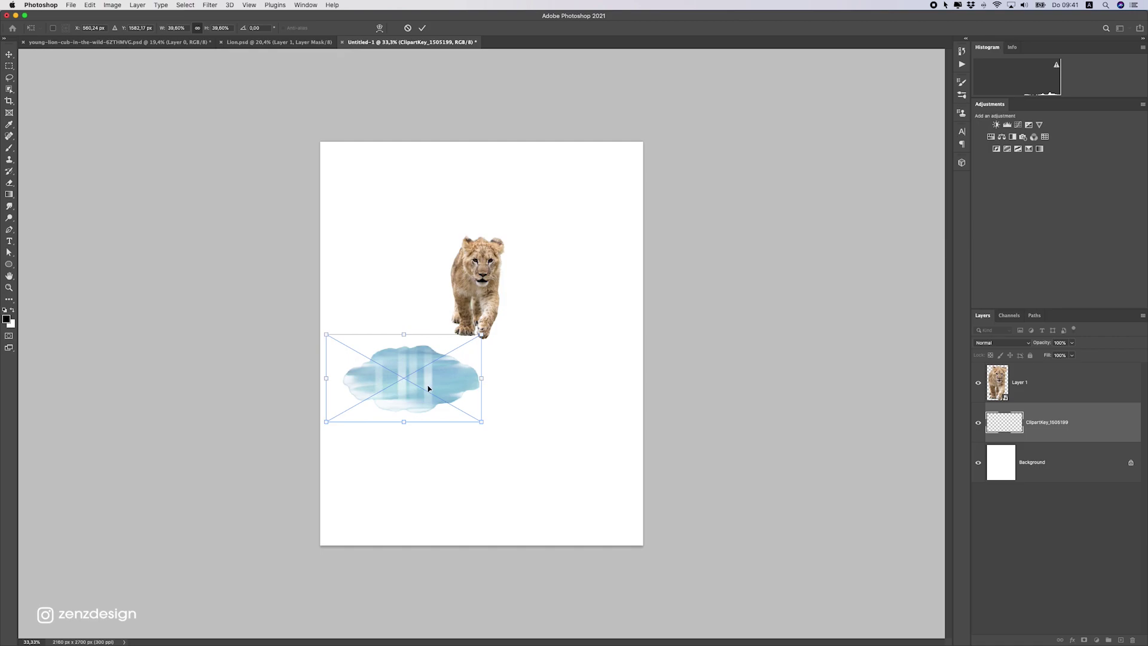
key(Return)
mouse_move(419, 357)
mouse_down()
mouse_move(441, 341)
mouse_move(422, 336)
mouse_move(473, 341)
mouse_move(419, 342)
mouse_move(393, 371)
mouse_move(422, 367)
mouse_up()
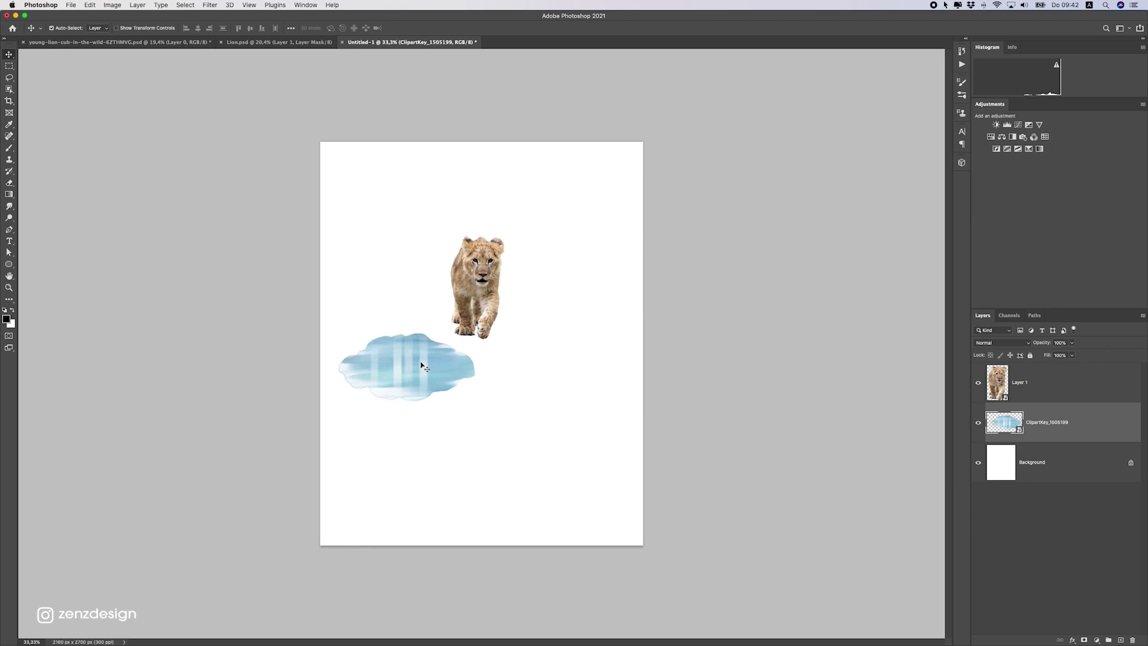
- Turn the watercolor shape black with a Hue/Saturation adjustment, setting Lightness to -100
key(super+u)
drag(585, 170, 664, 110)
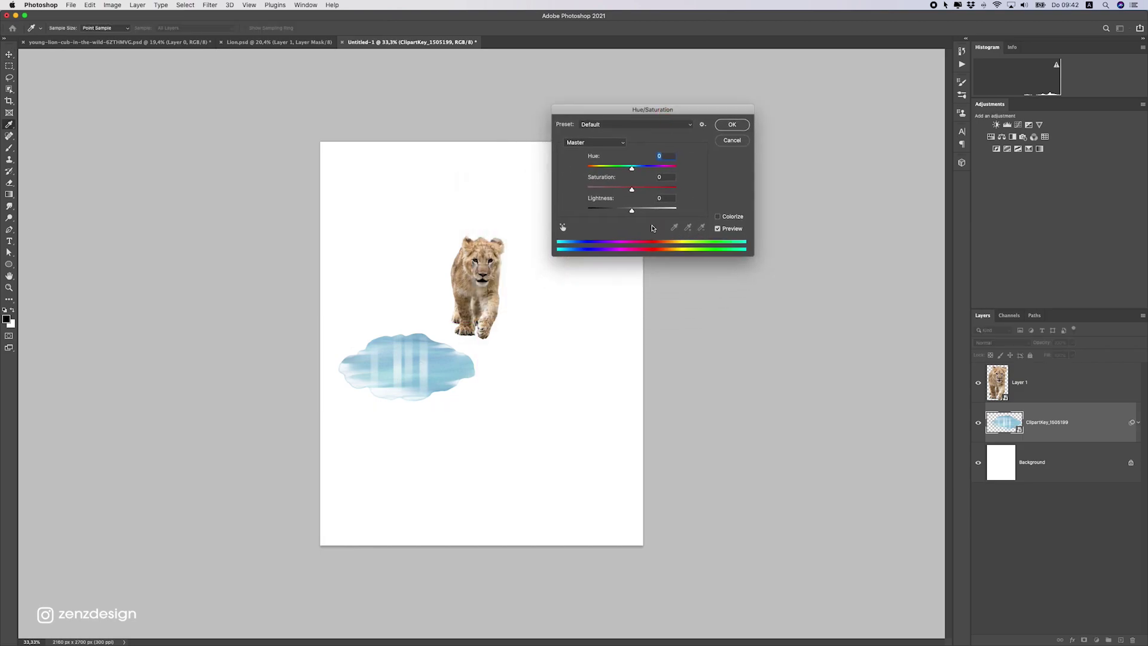
drag(627, 213, 536, 212)
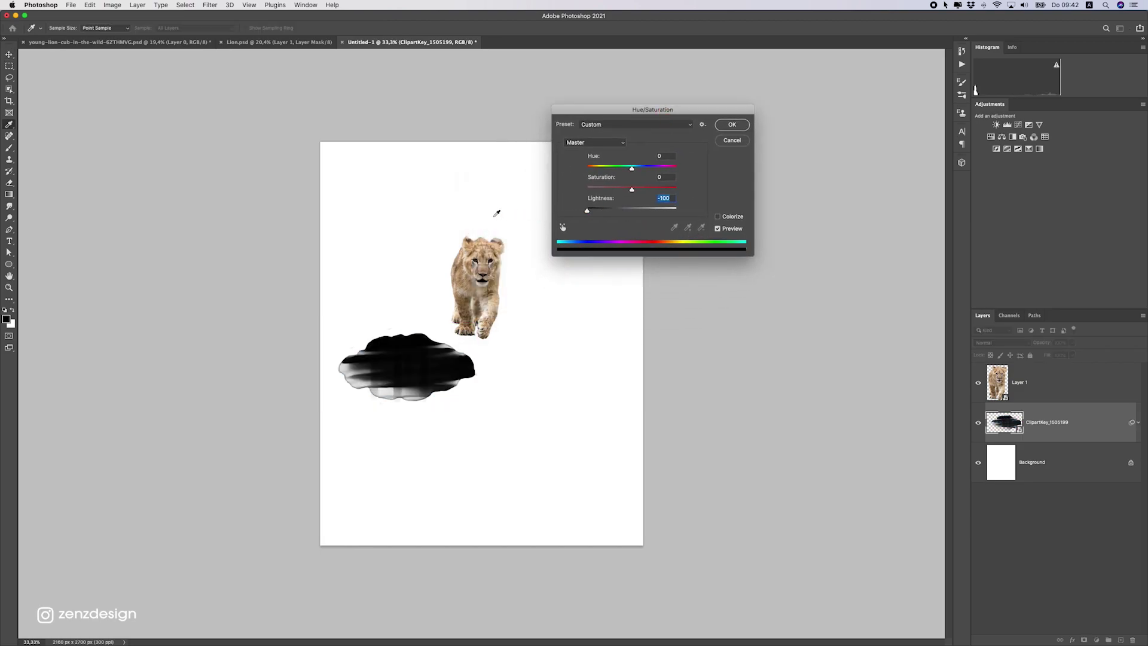
click(740, 124)
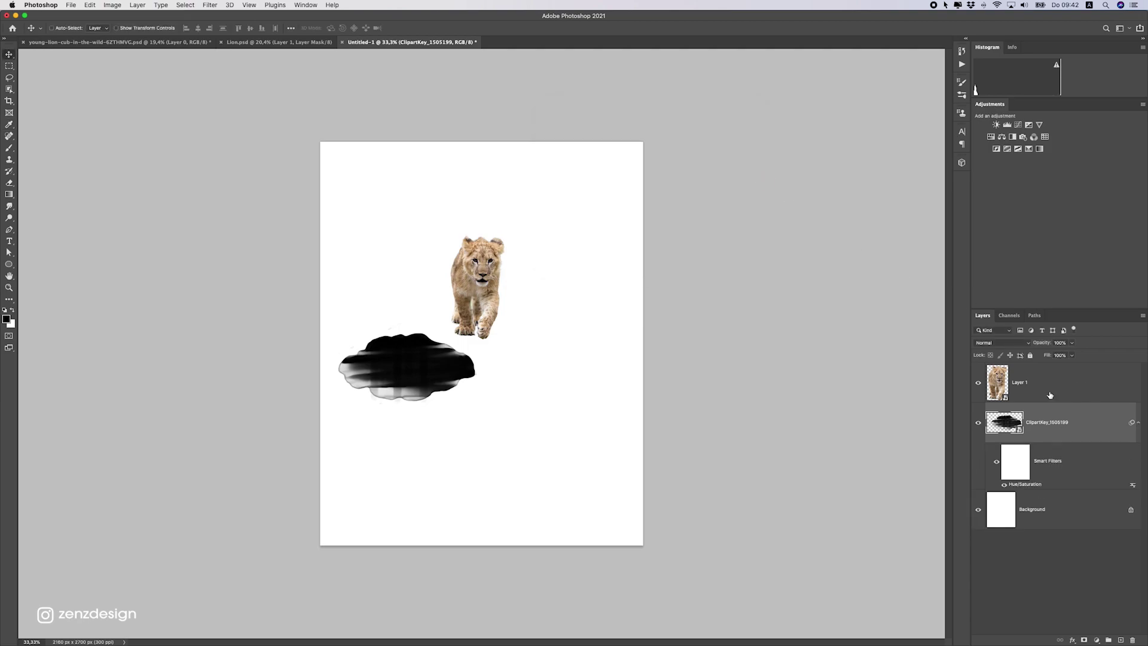
- Squash the black watercolor shape vertically into a flat strip and place it under the lion cub's feet as ground
click(394, 364)
key(ctrl+t)
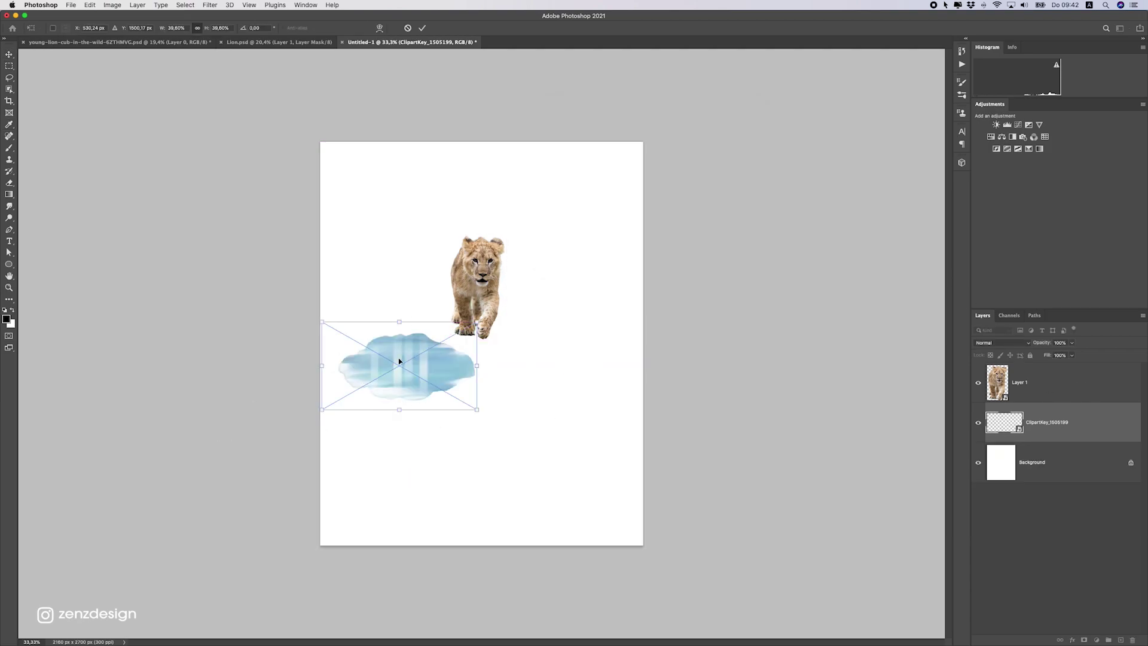
key(Return)
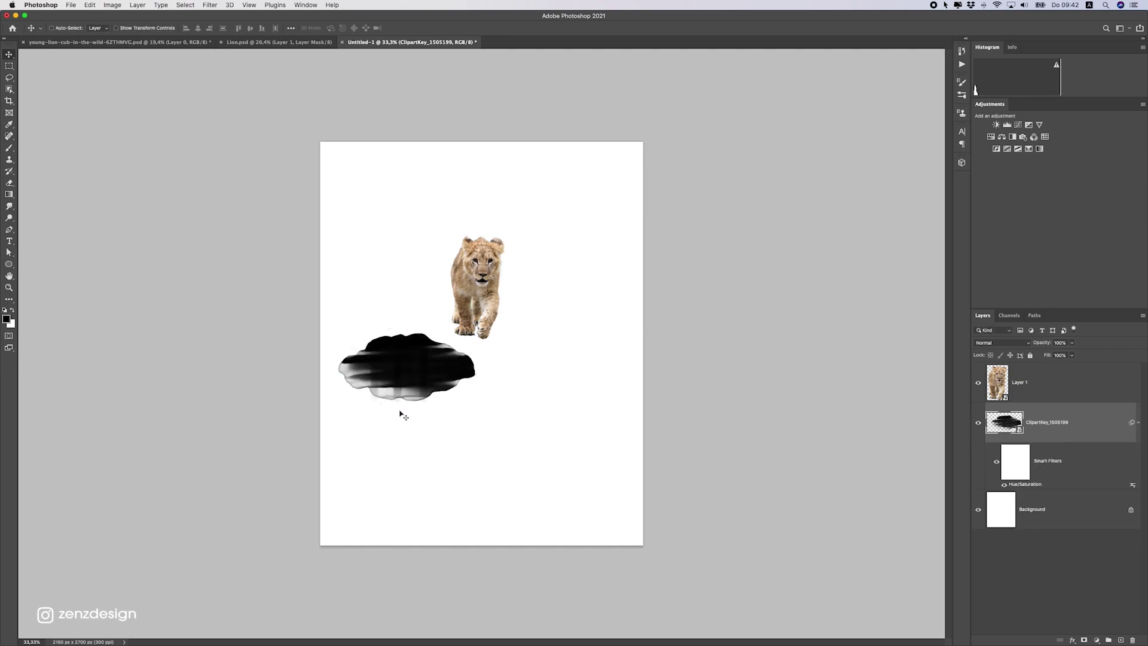
key(super+t)
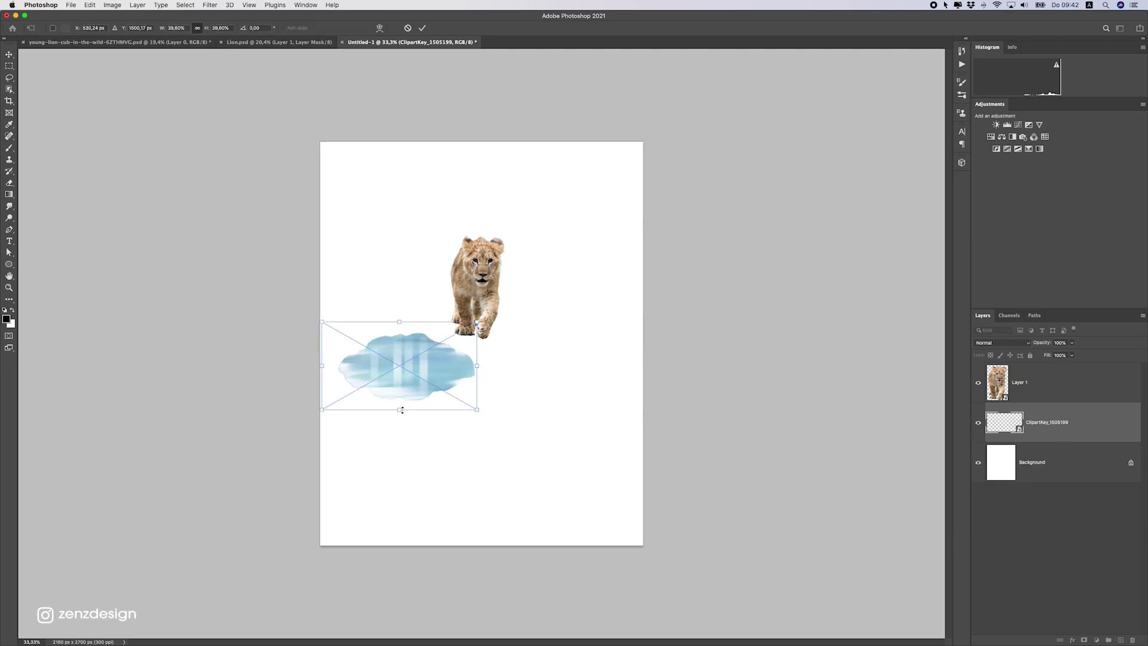
drag(402, 411, 477, 355)
key(Return)
key(shift+Down)
key(shift+Down)
key(shift+Left)
key(shift+Up)
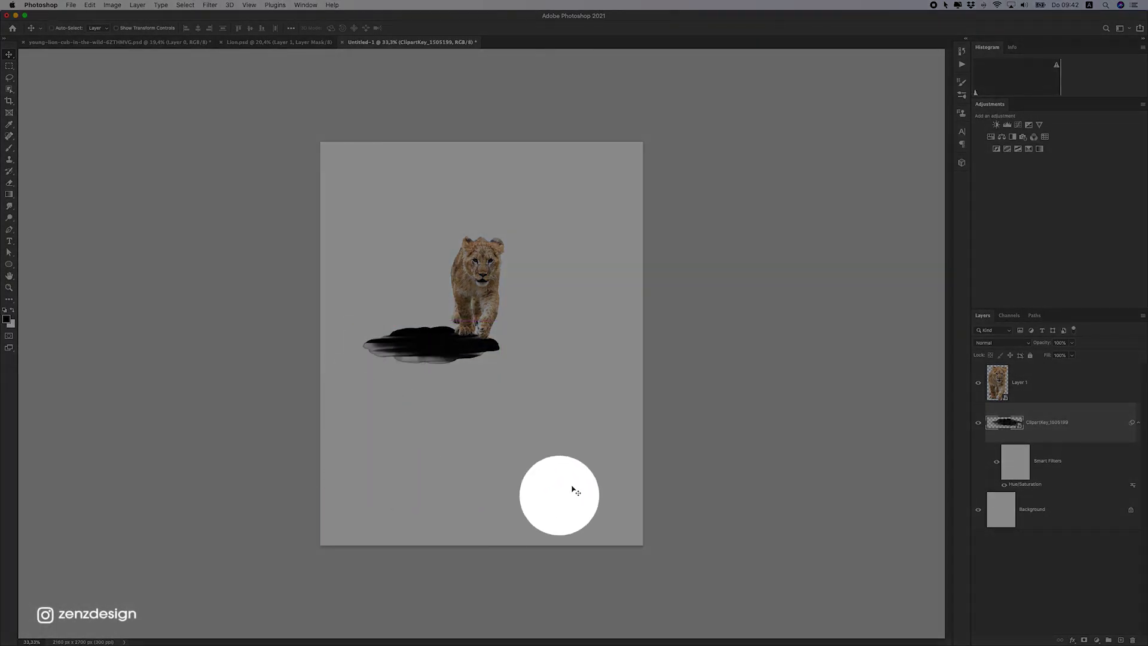
- Duplicate the flattened black shape, offset the copy along the ground line and transform it to vary the edge
click(451, 388)
alt+click(451, 390)
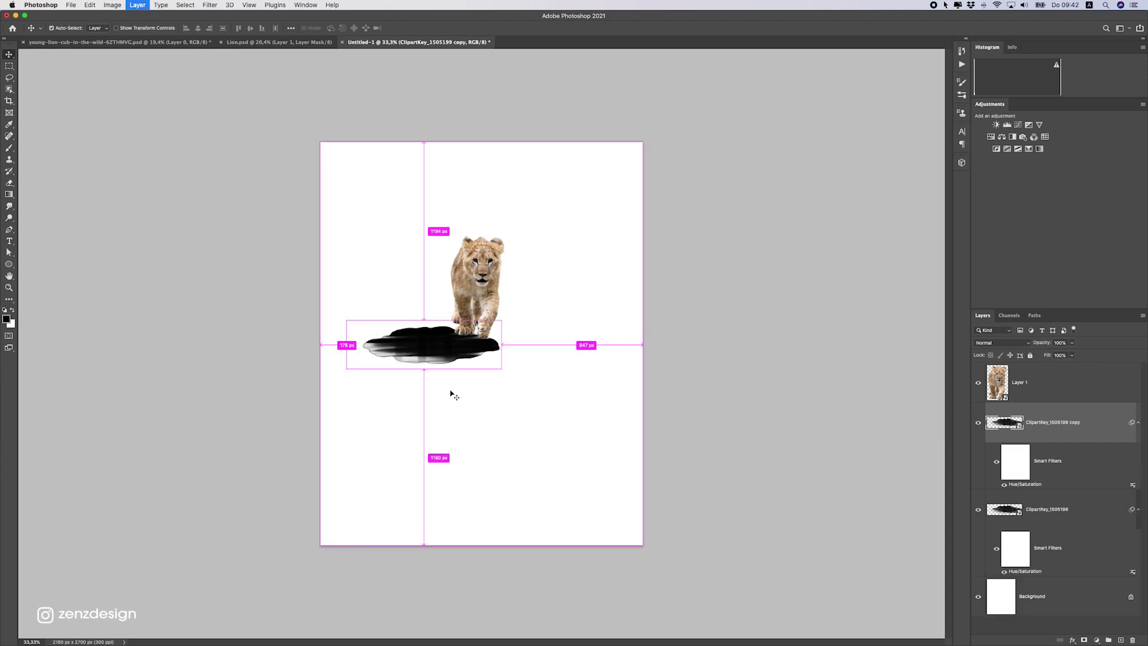
drag(471, 378, 566, 382)
key(super+t)
drag(658, 401, 429, 347)
key(Return)
key(super+t)
key(Return)
- Add and transform more copies of the black shape until they form an uneven ground band across the full canvas width
key(super+j)
drag(501, 328, 559, 351)
key(super+t)
drag(509, 353, 633, 372)
key(Return)
key(super+t)
key(Return)
drag(648, 324, 662, 328)
drag(648, 340, 641, 340)
key(super+t)
key(Return)
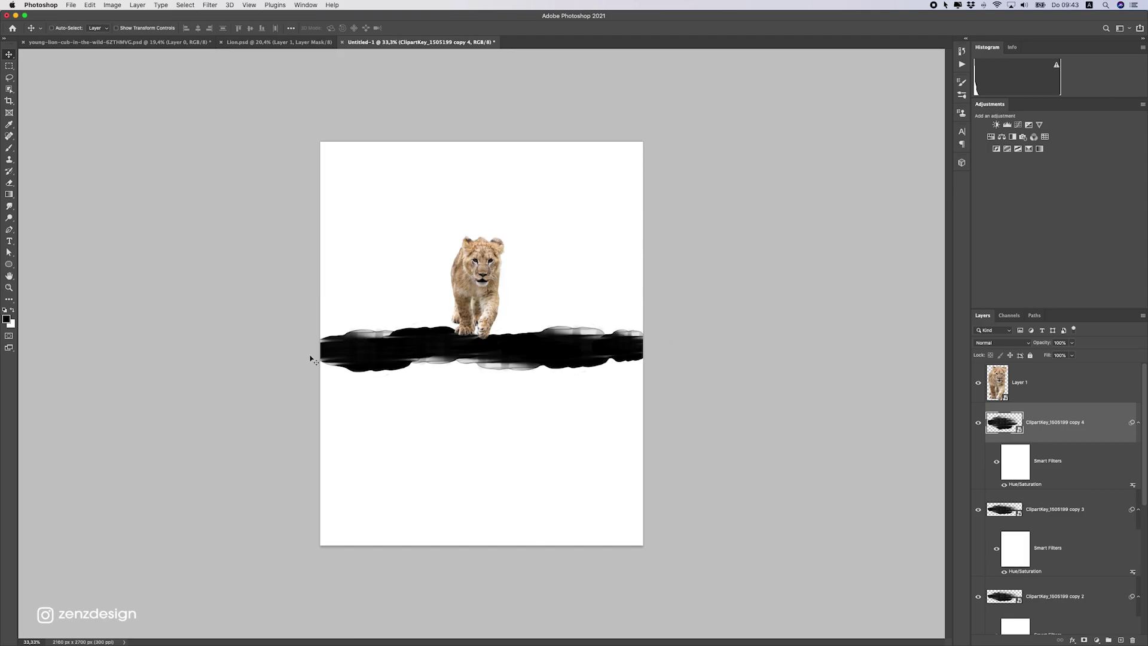
- Merge all the ClipartKey_1505199 shape layers into one ground layer and check it by toggling its visibility
key(super+F1)
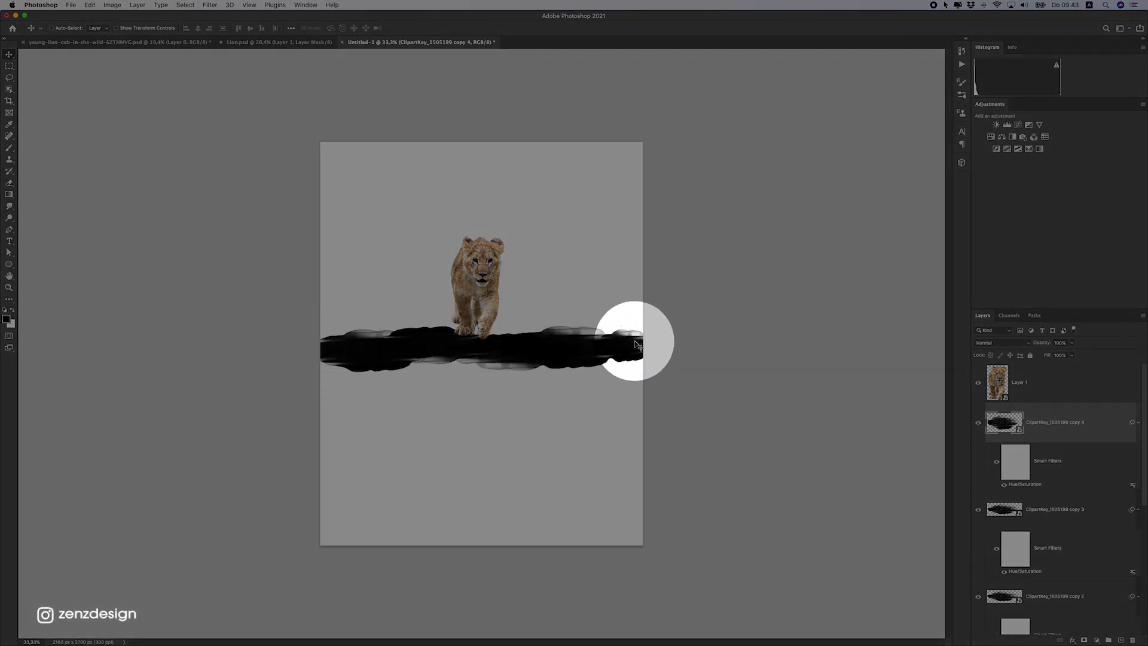
key(super+F1)
scroll(1071, 420, down, 5)
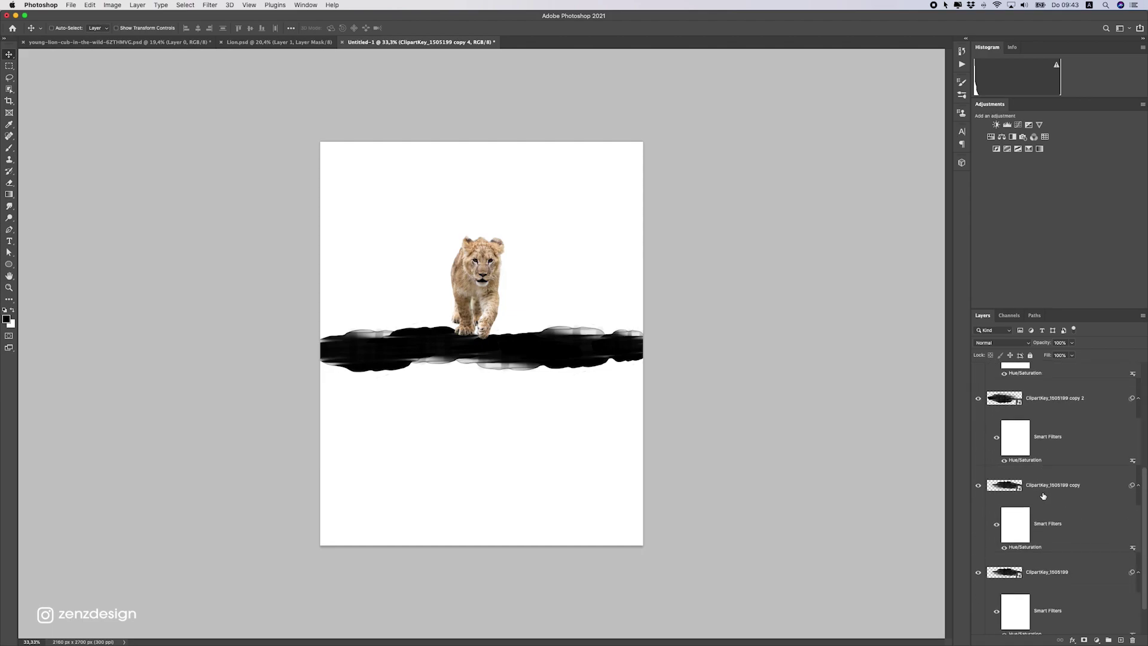
scroll(1065, 598, down, 2)
shift+click(1069, 525)
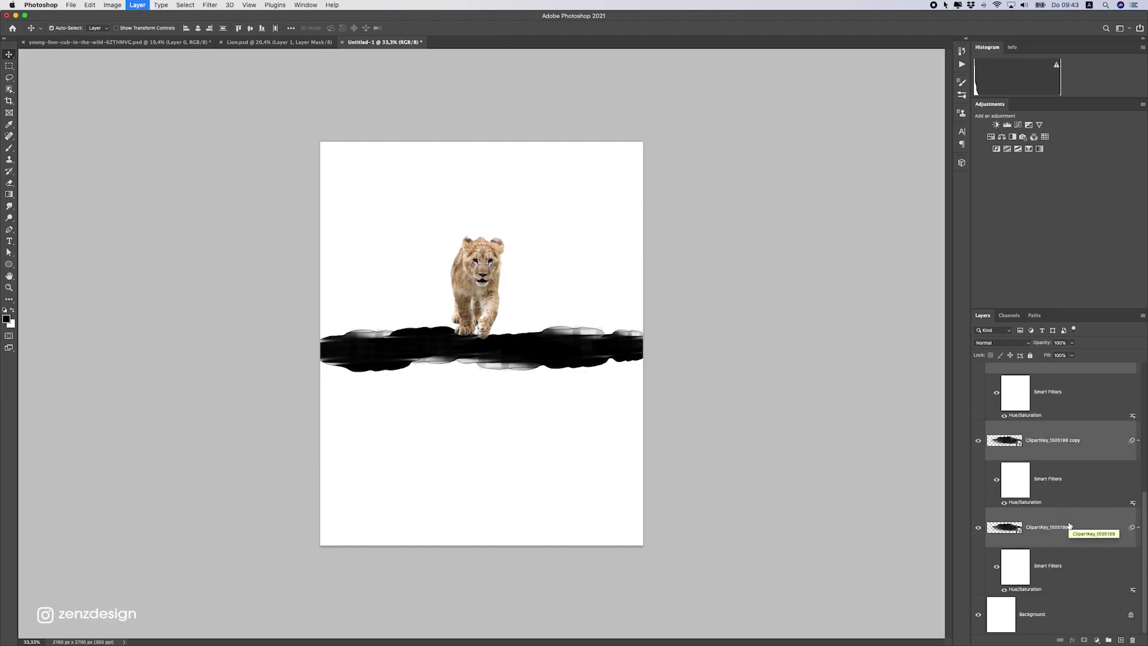
key(super+e)
click(975, 426)
click(976, 425)
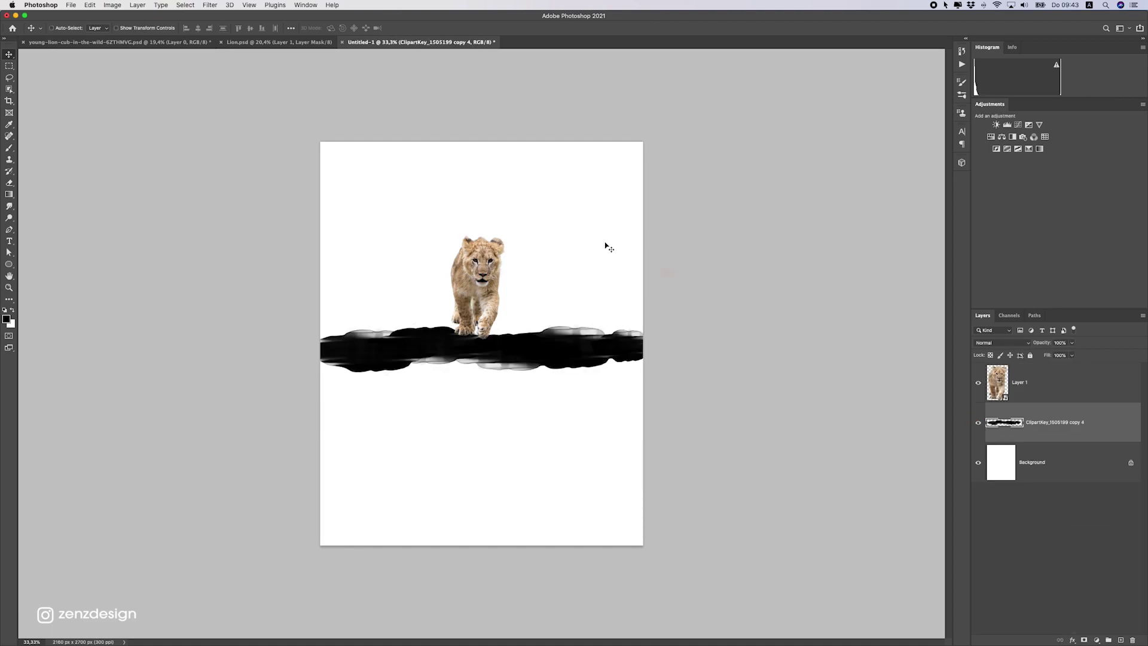
- Fill the canvas from the middle of the band down to the lower edge with black, deselect, and nudge the ground layer slightly down
click(8, 67)
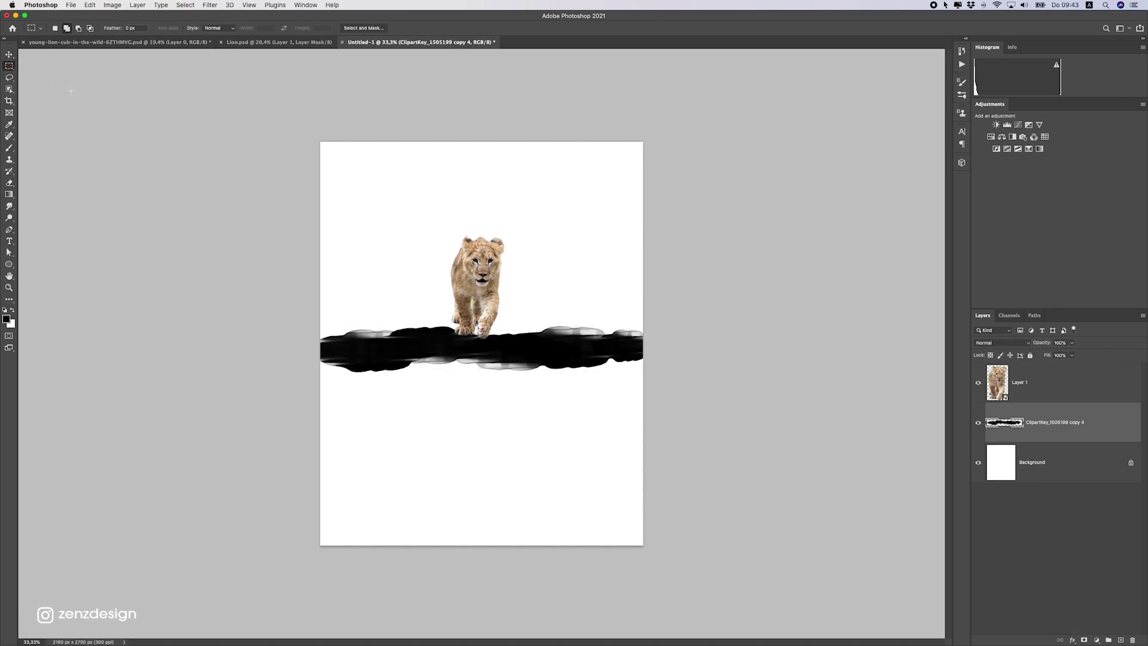
drag(305, 347, 774, 507)
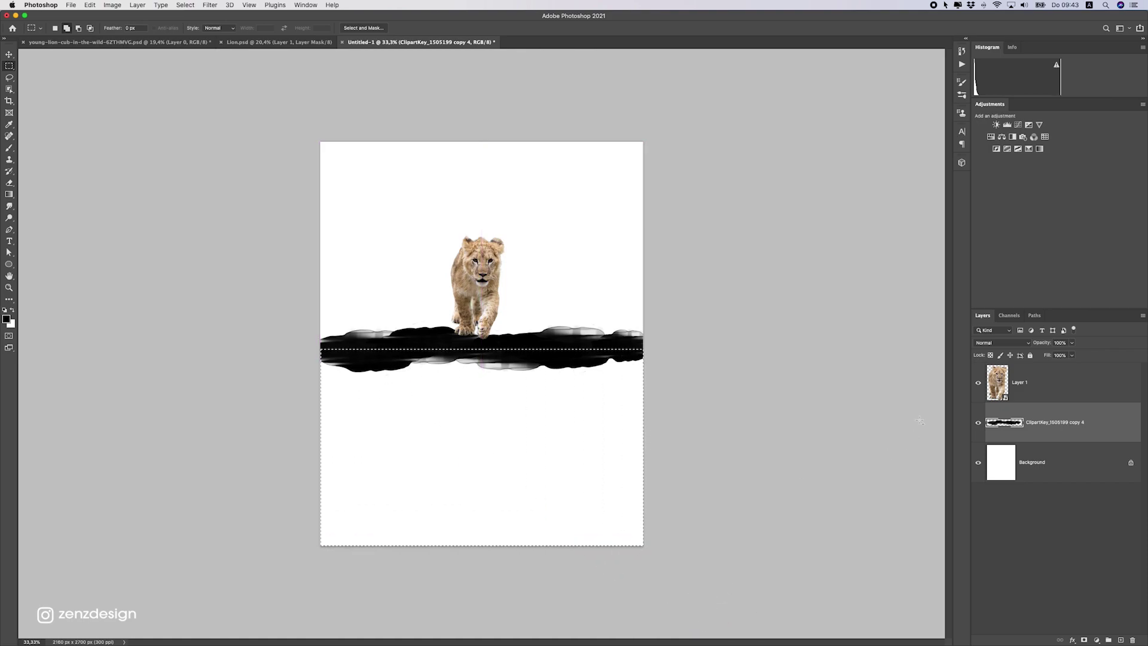
click(12, 310)
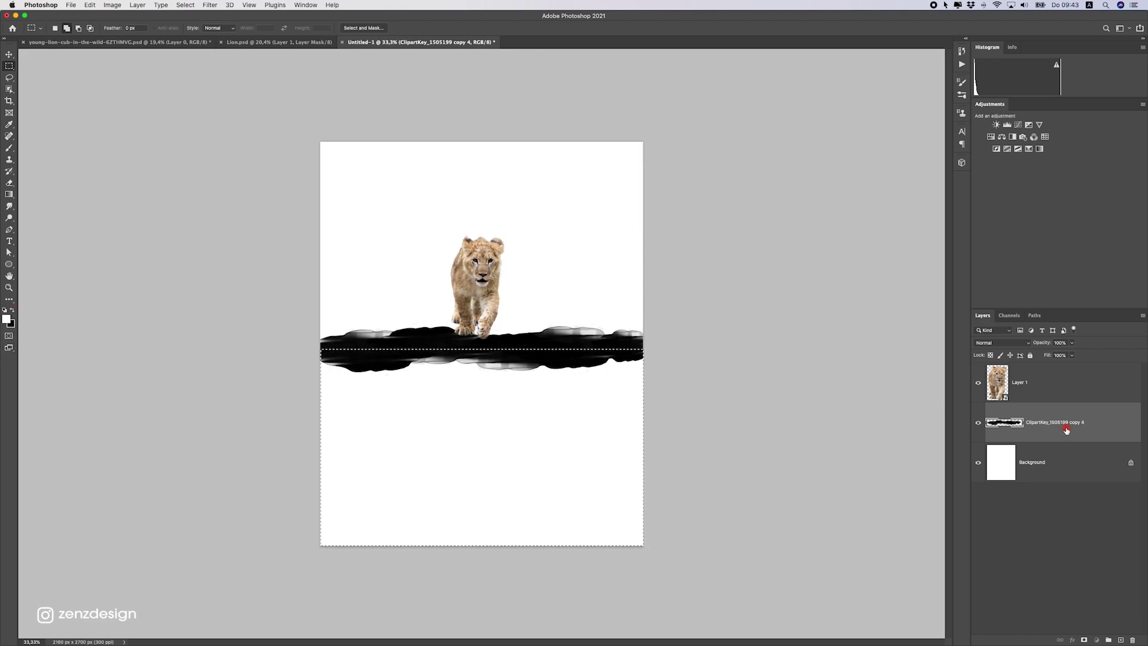
key(super+BackSpace)
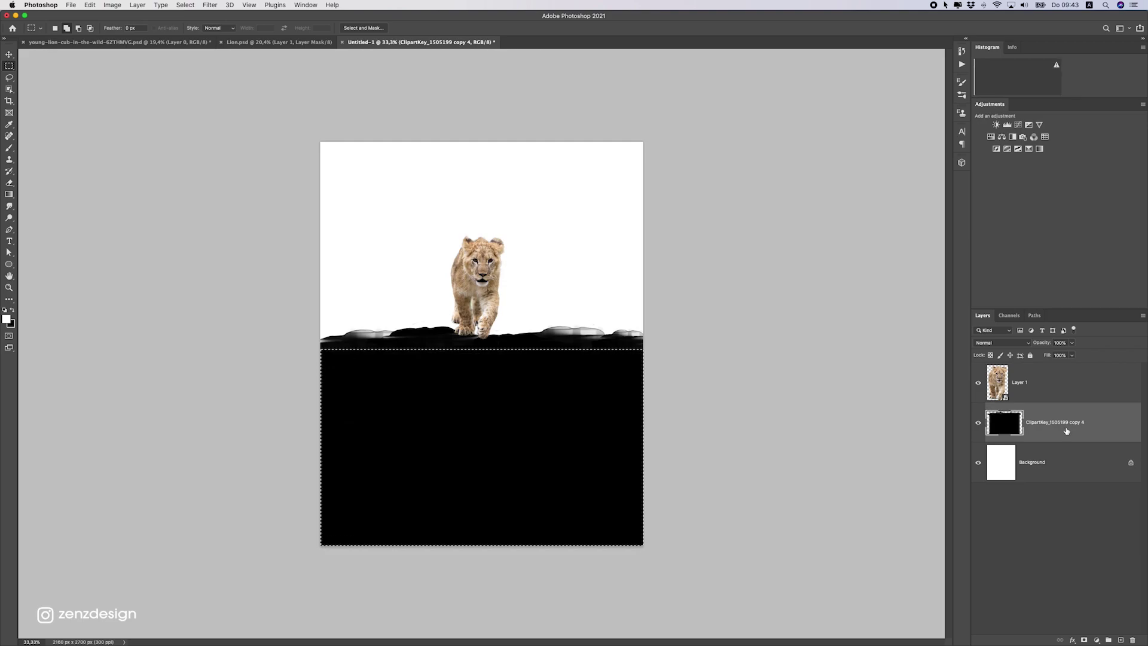
right_click(540, 318)
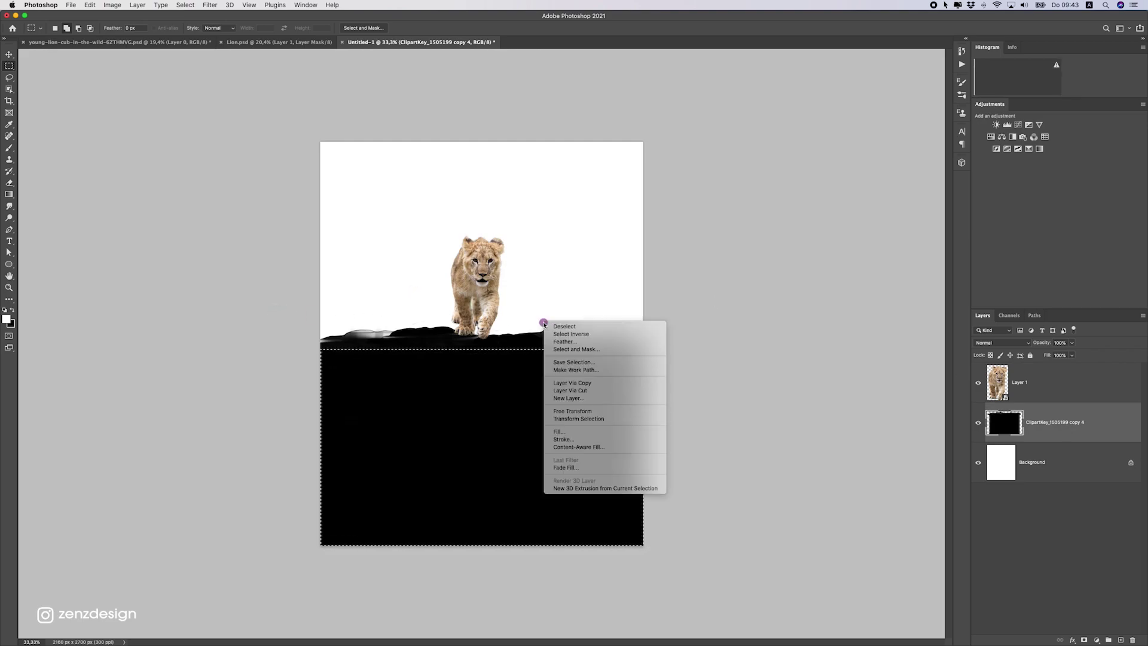
click(548, 324)
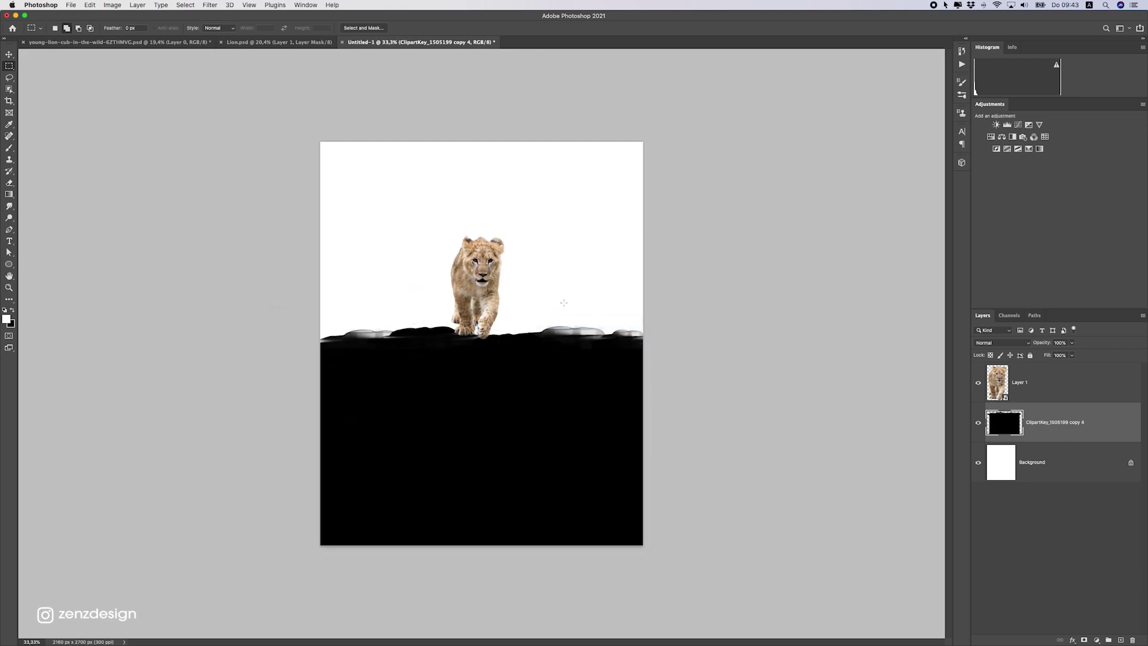
click(9, 54)
drag(473, 353, 476, 360)
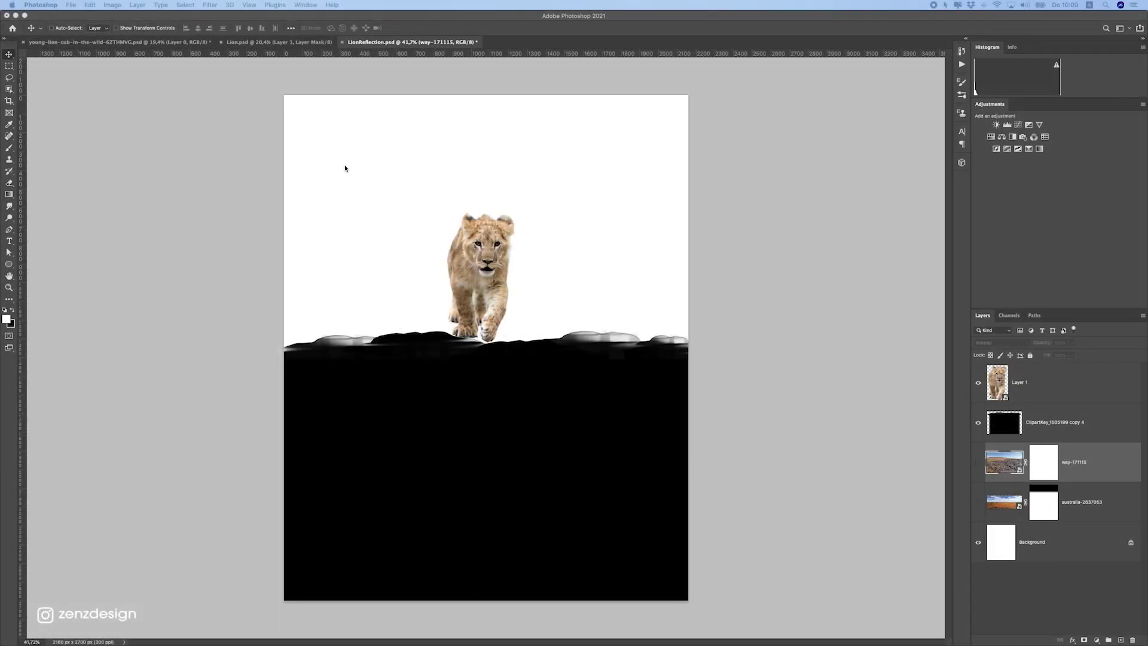
key(F1)
click(359, 216)
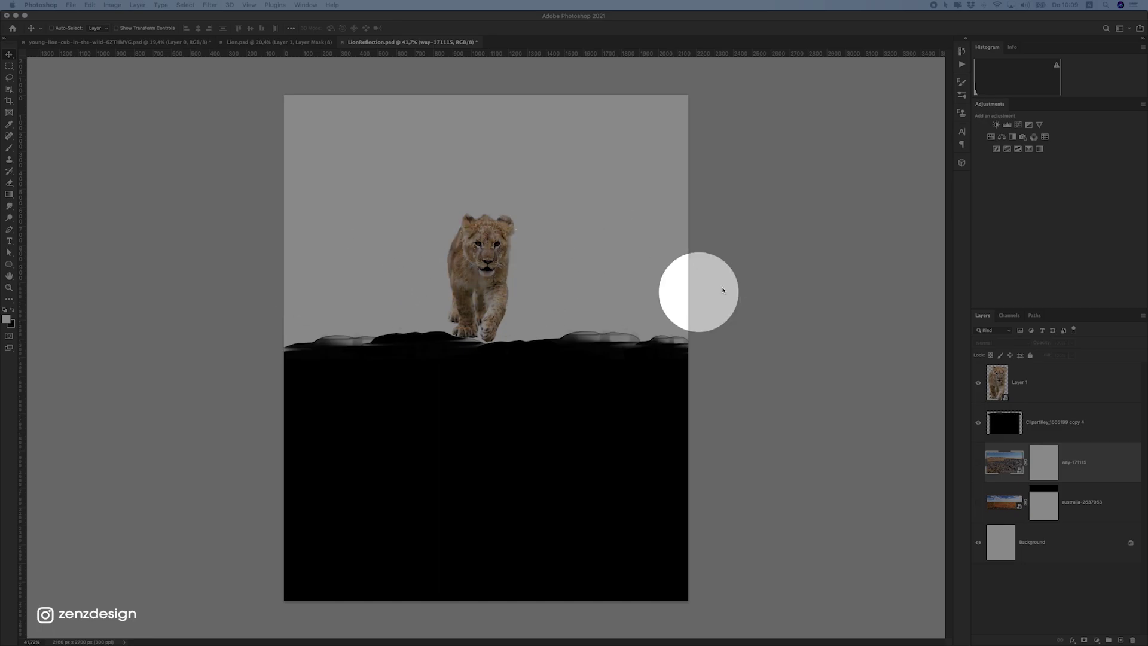
- Place the TexturesCom_Mud_Cracked_2_header image between the black ground layer and the landscape layers, spanning the canvas width behind the cub
key(F1)
drag(1137, 244, 401, 284)
drag(536, 291, 571, 206)
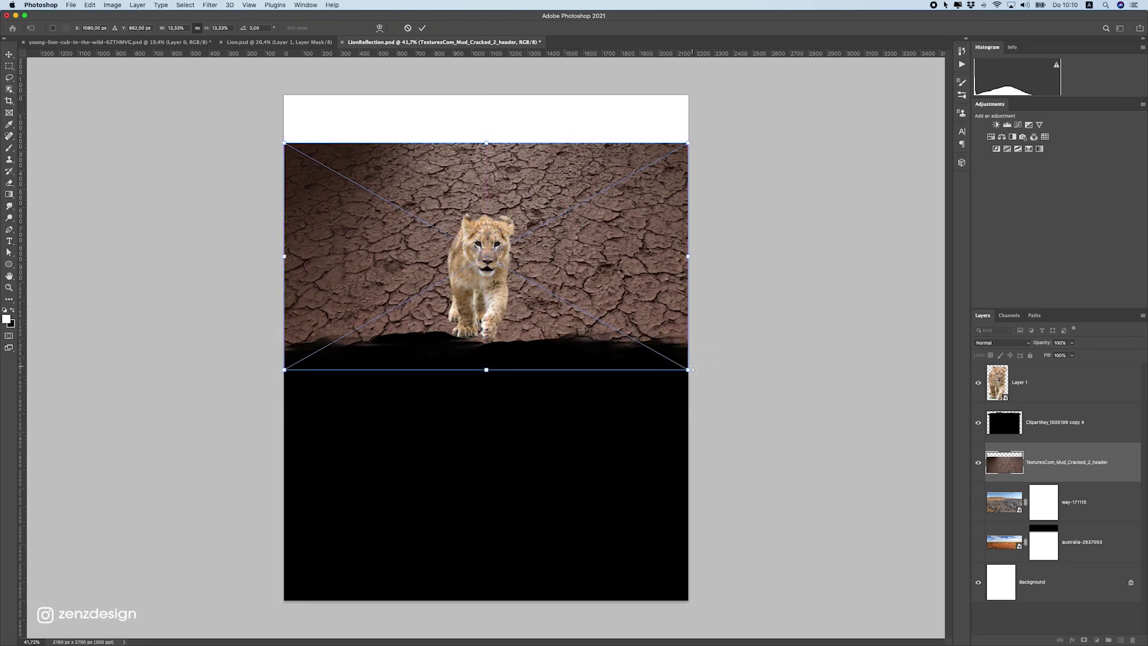
- Spread the lower corners of the cracked mud texture outwards on both sides to give it ground perspective
drag(688, 369, 718, 367)
drag(719, 369, 784, 370)
drag(288, 371, 185, 369)
drag(784, 371, 866, 369)
drag(186, 371, 104, 370)
drag(865, 369, 926, 370)
drag(104, 371, 69, 370)
- Move the cracked mud texture down behind the cub and stretch its lower corners farther beyond both canvas sides
drag(507, 176, 506, 251)
drag(497, 446, 497, 424)
scroll(639, 441, down, 5)
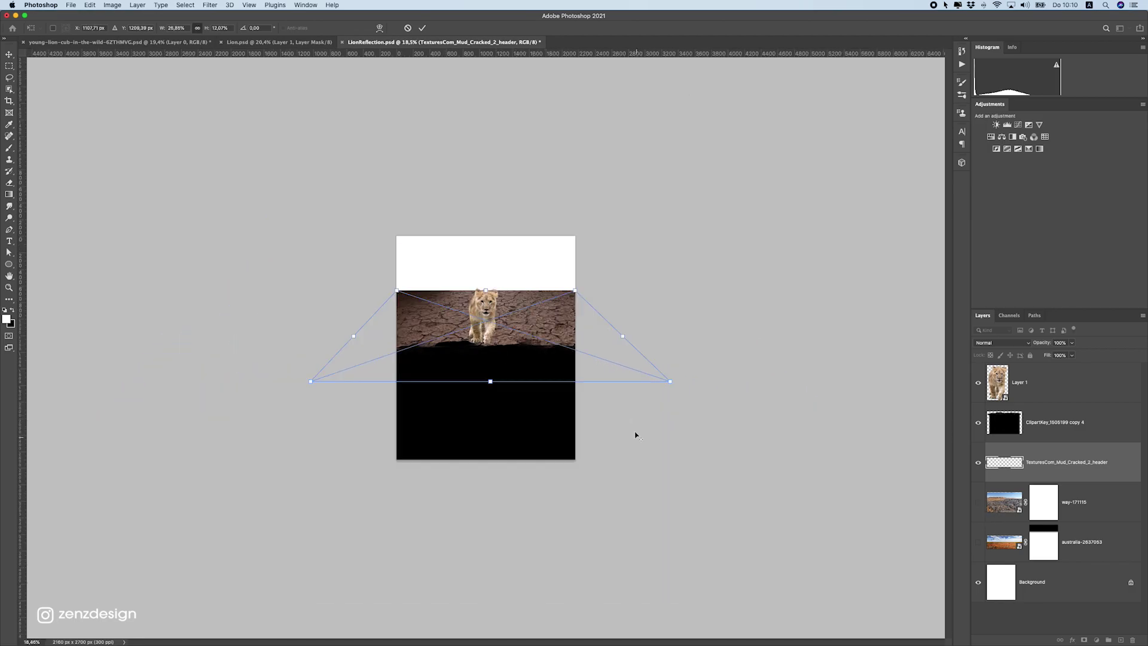
drag(670, 383, 787, 381)
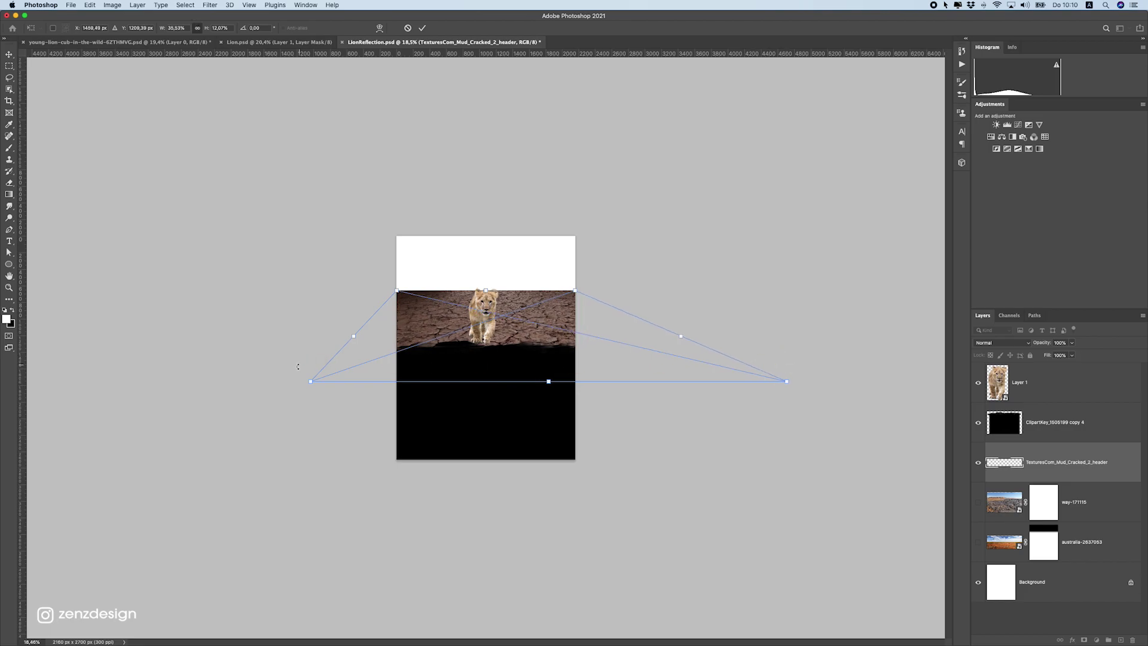
drag(311, 381, 230, 382)
drag(502, 327, 501, 336)
scroll(500, 338, up, 5)
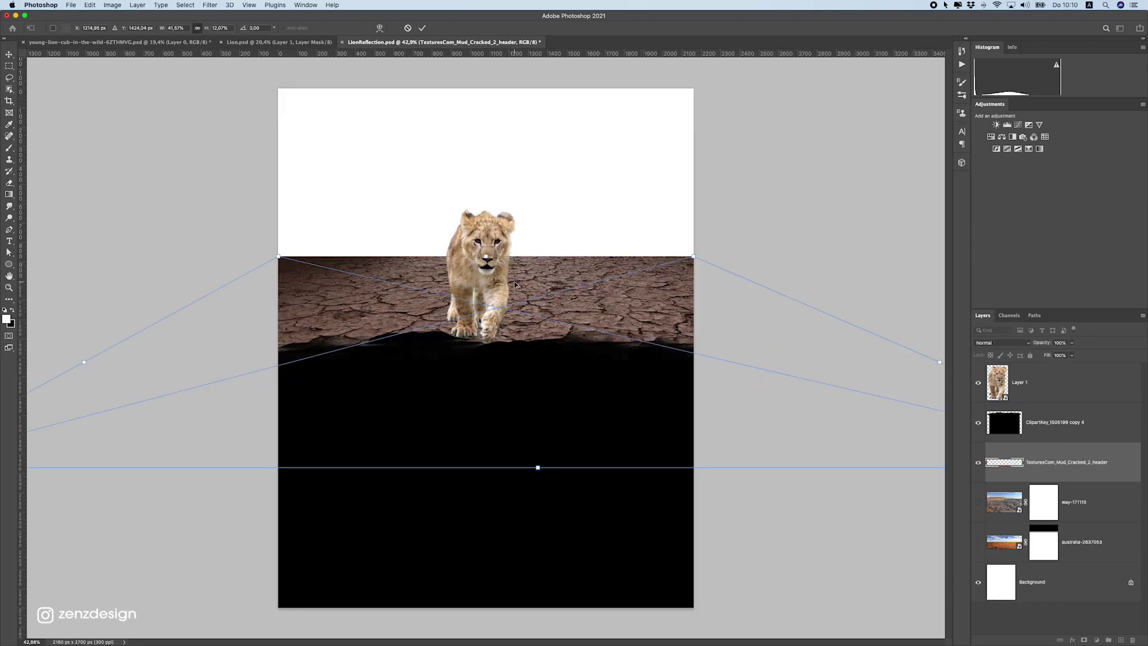
- Flatten the mud texture slightly, widen its lower corners once more, reposition it behind the cub and apply the transform
drag(530, 261, 491, 241)
scroll(535, 315, down, 2)
drag(535, 315, 567, 324)
scroll(567, 325, down, 4)
drag(721, 387, 807, 368)
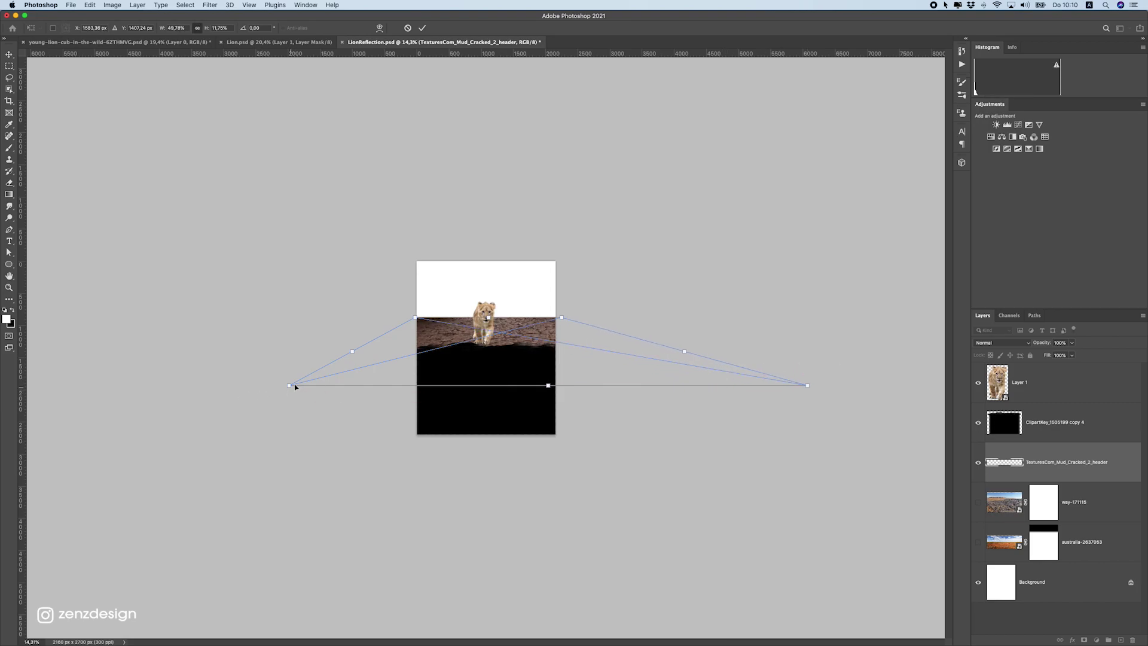
drag(292, 387, 238, 385)
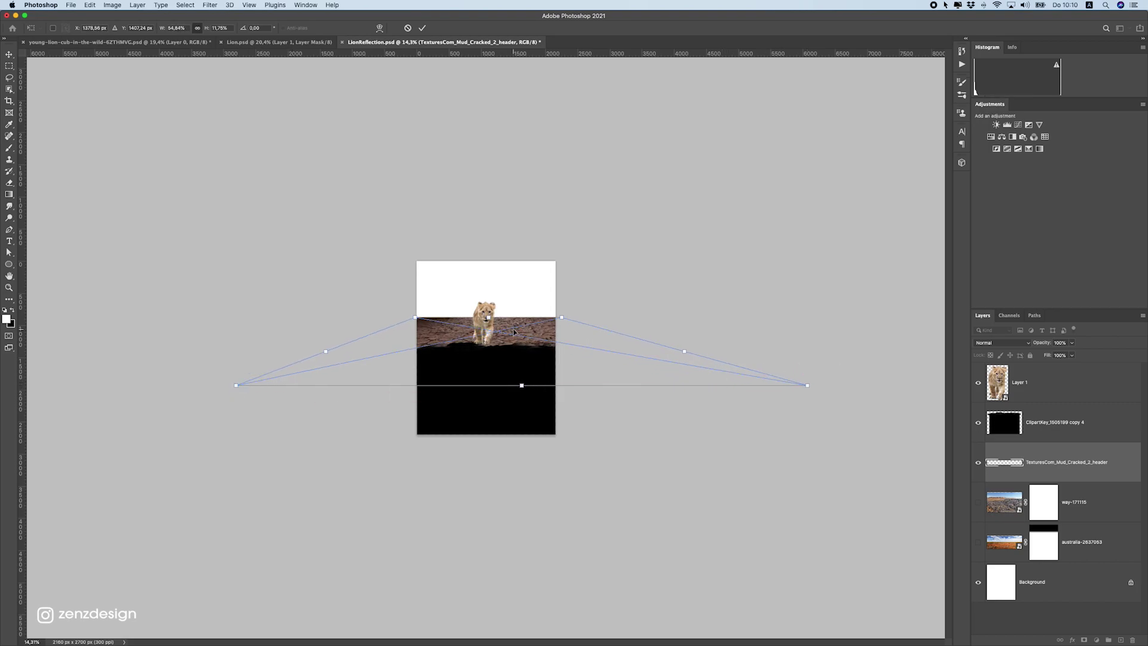
scroll(489, 344, up, 4)
mouse_move(535, 286)
mouse_down()
mouse_move(518, 305)
mouse_move(519, 294)
mouse_up()
key(Return)
- Inspect the texture's edges and shift it slightly so it covers the full canvas width at the horizon
scroll(512, 306, up, 2)
scroll(526, 308, up, 7)
scroll(479, 411, down, 6)
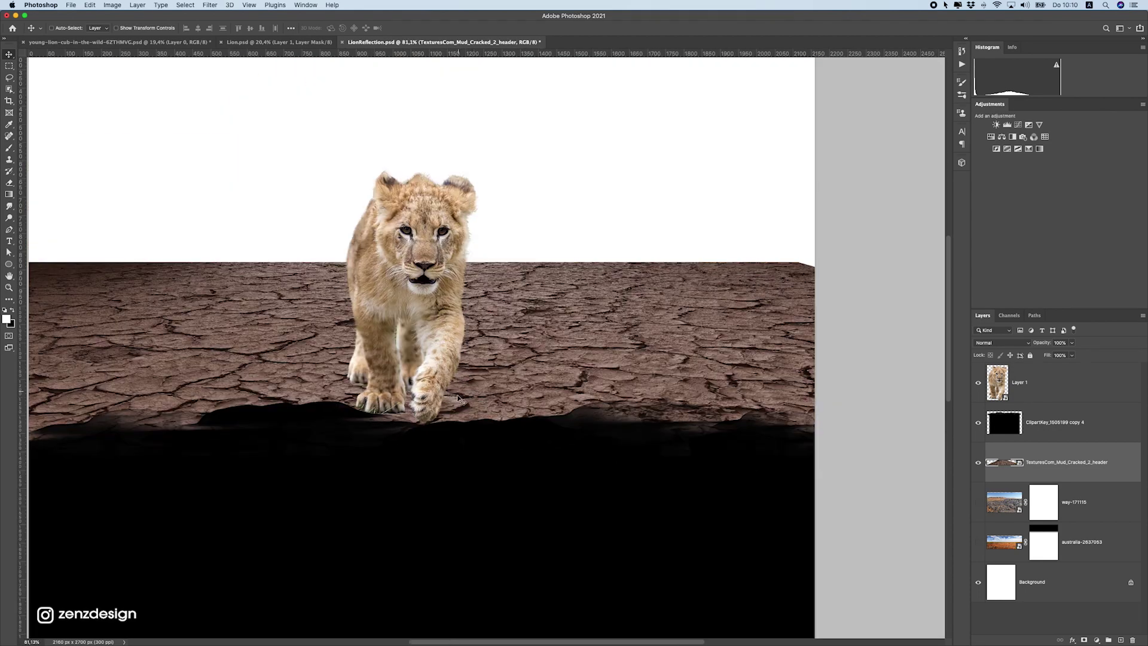
scroll(297, 340, down, 2)
scroll(443, 339, down, 3)
drag(508, 327, 521, 316)
scroll(475, 329, up, 3)
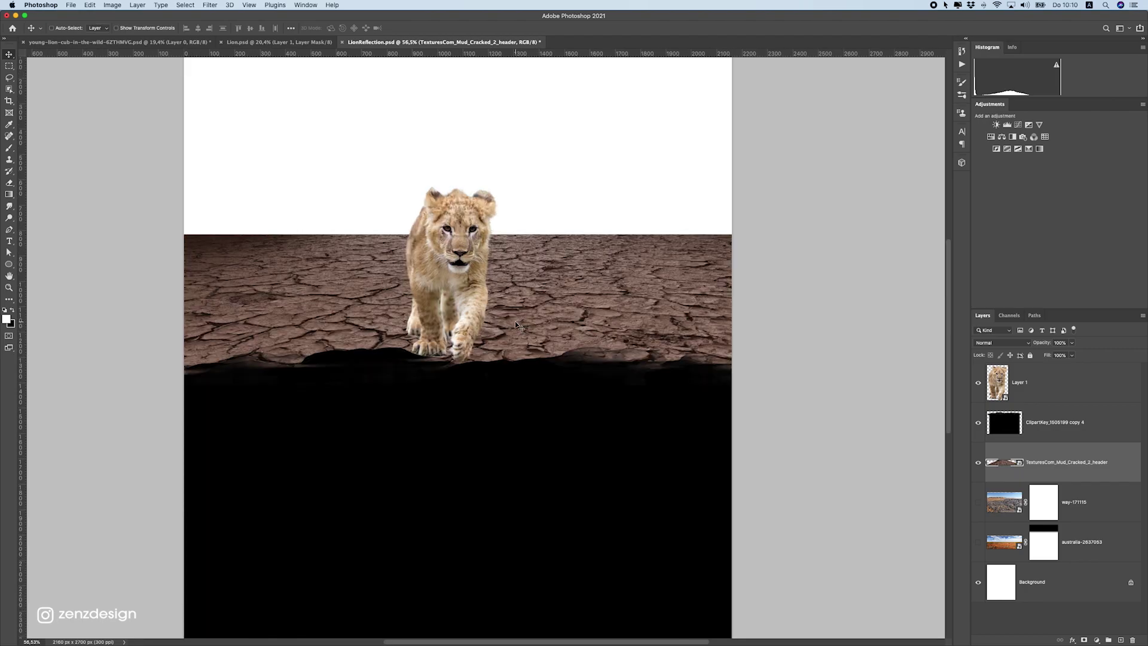
scroll(475, 329, down, 1)
- Rasterize the cracked mud texture layer and select the blank rectangular area above its upper edge
right_click(1075, 462)
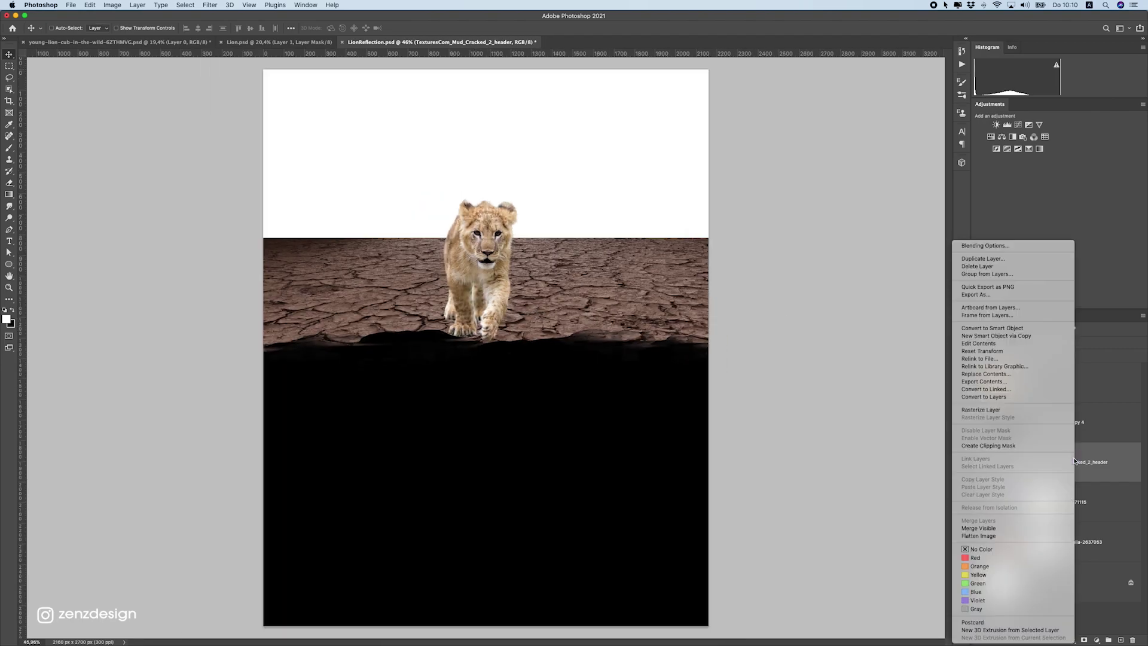
click(983, 410)
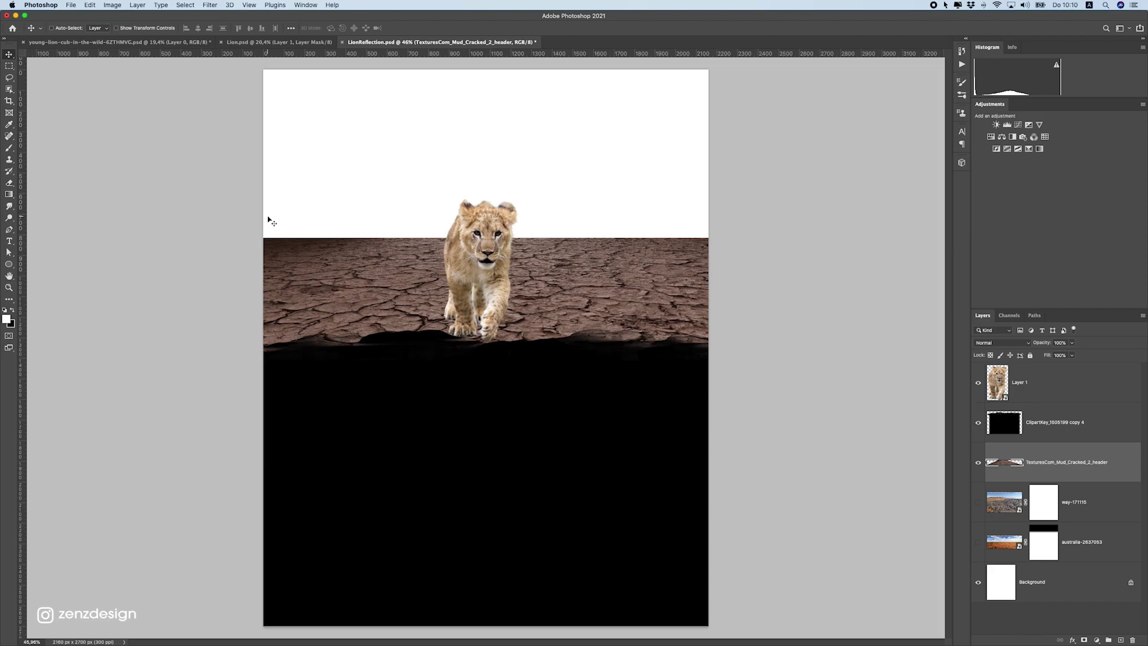
click(9, 66)
drag(254, 70, 723, 238)
scroll(411, 207, up, 3)
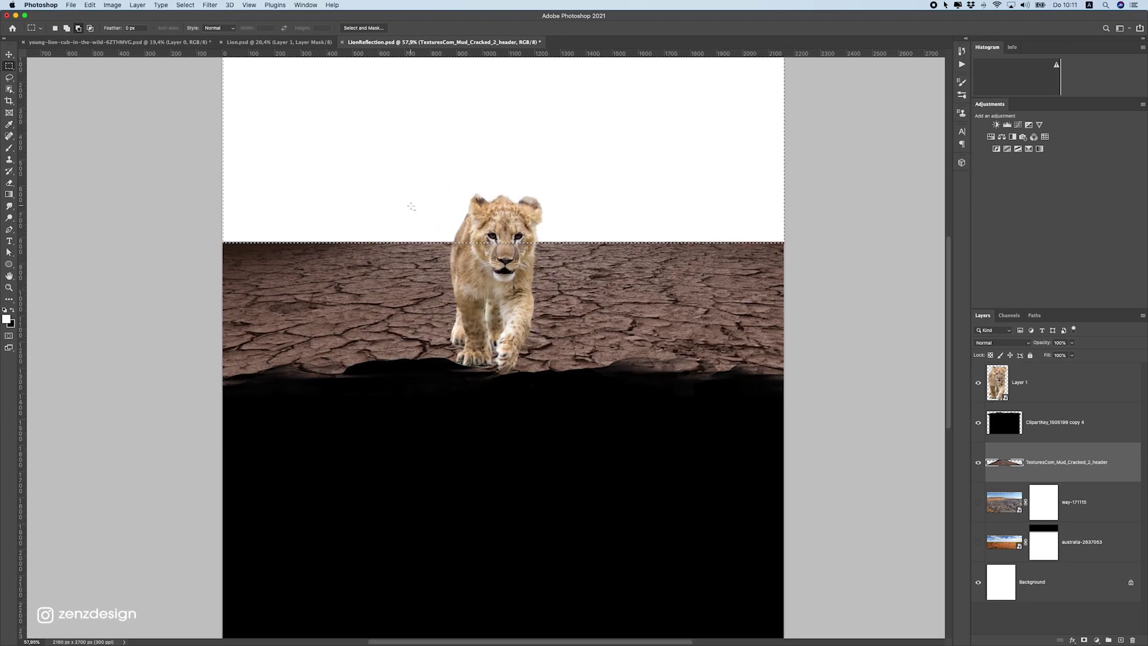
scroll(412, 206, up, 8)
scroll(180, 154, down, 9)
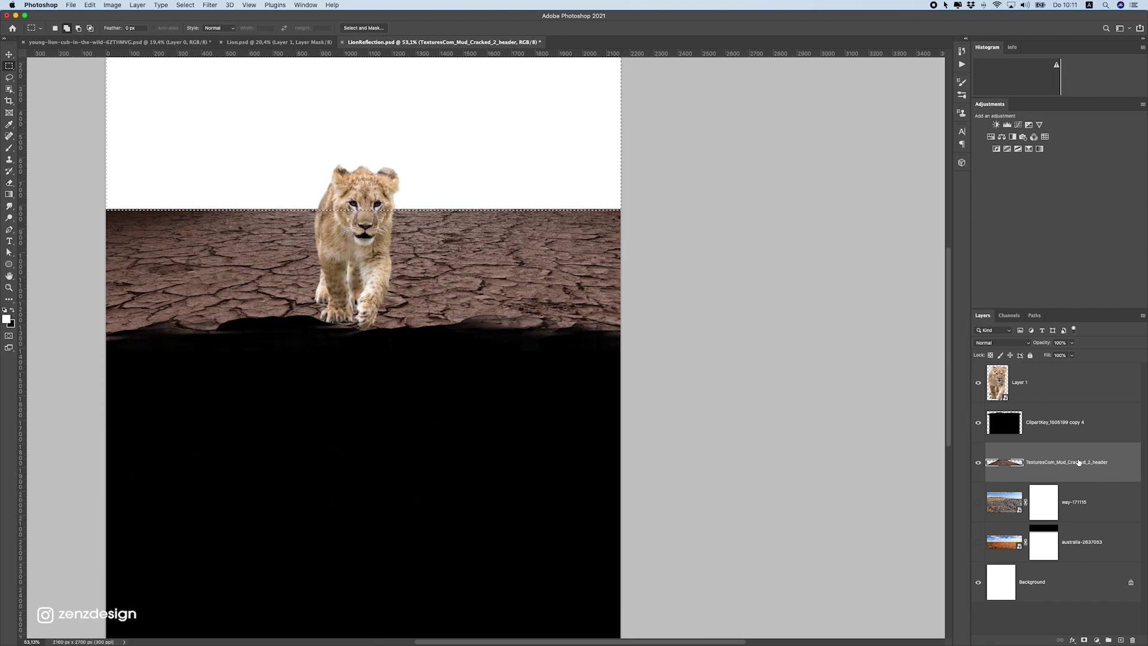
- Extend the mud texture into the selection with Content-Aware Fill on a new layer, refining the sampling area beside the cub, and deselect
click(90, 5)
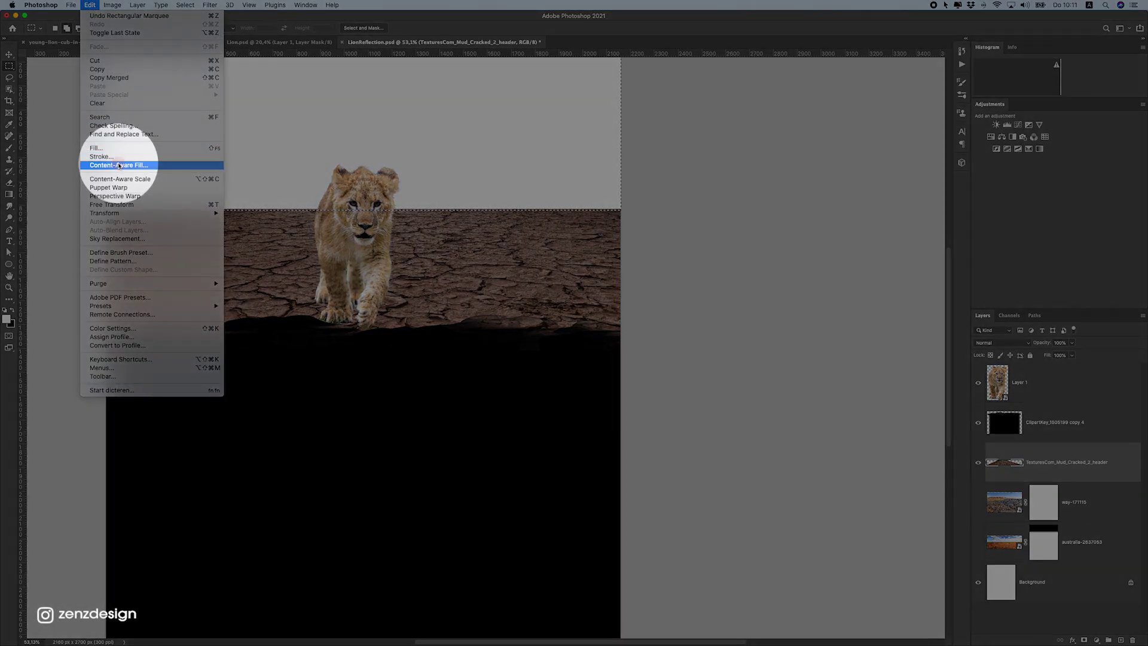
click(119, 165)
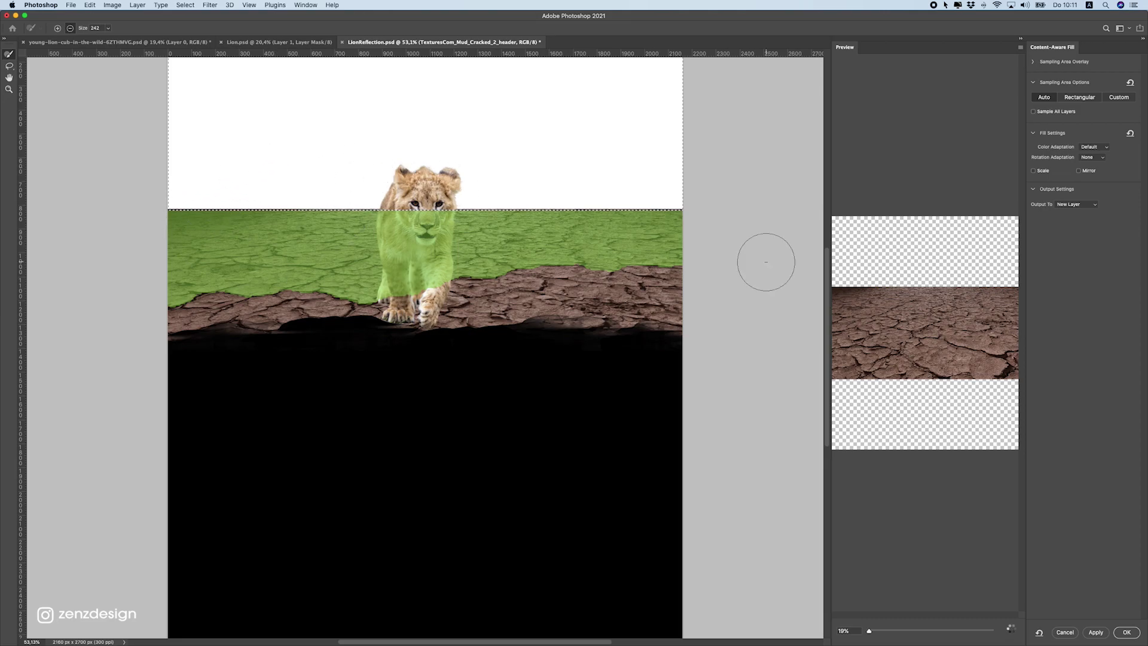
mouse_move(199, 236)
mouse_down()
mouse_move(283, 193)
mouse_move(132, 282)
mouse_move(298, 182)
mouse_move(315, 200)
mouse_move(128, 311)
mouse_move(258, 303)
mouse_move(224, 290)
mouse_up()
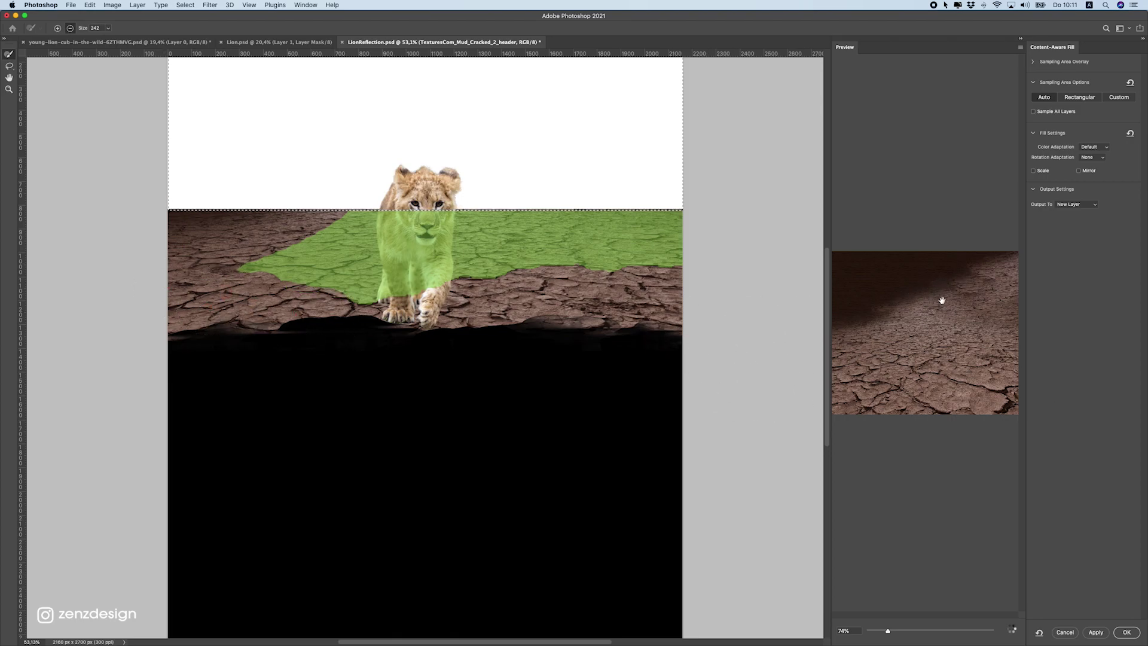
mouse_move(153, 295)
mouse_down()
mouse_move(241, 261)
mouse_move(169, 225)
mouse_move(207, 216)
mouse_move(163, 206)
mouse_move(352, 187)
mouse_move(263, 181)
mouse_up()
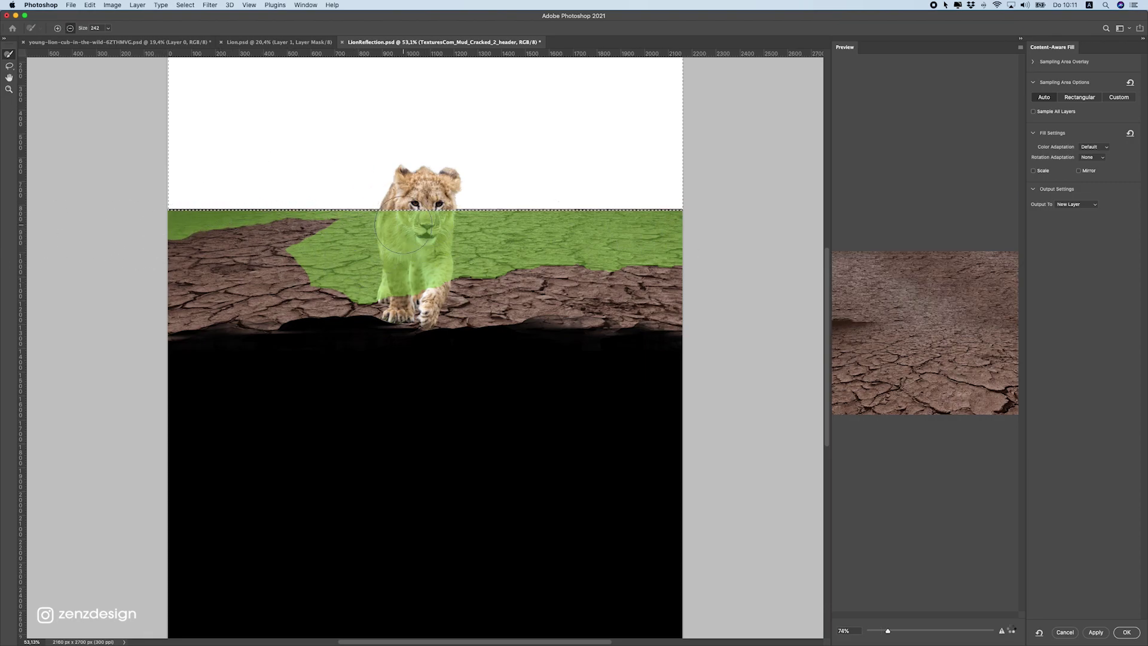
mouse_move(303, 225)
mouse_down()
mouse_move(167, 236)
mouse_move(179, 234)
mouse_up()
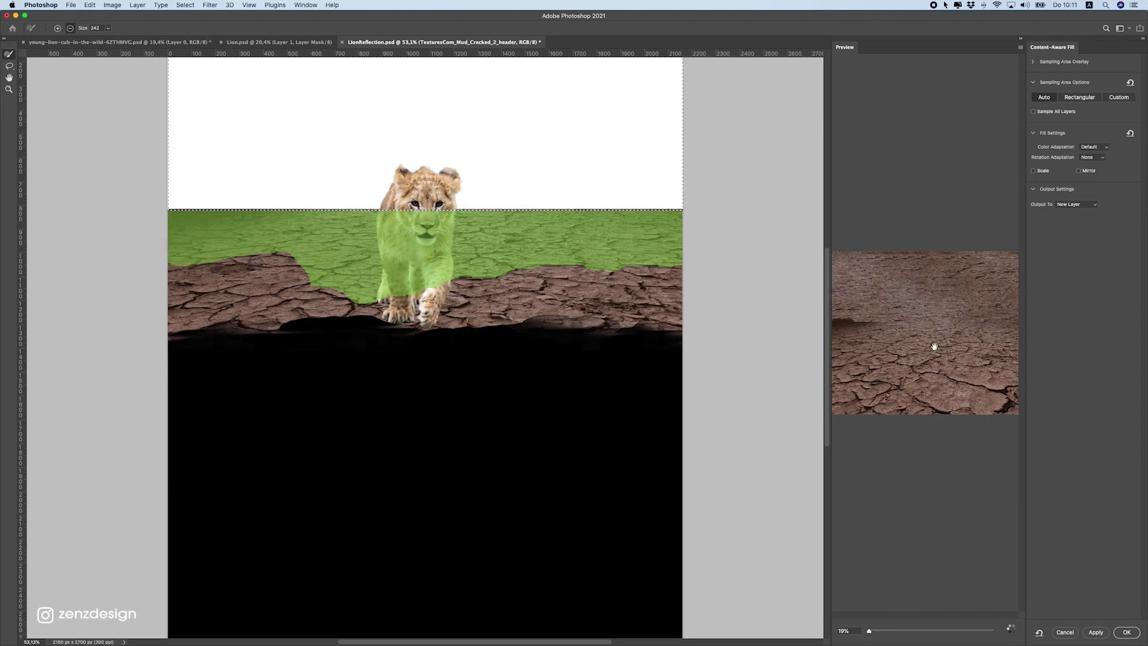
mouse_move(202, 259)
mouse_down()
mouse_move(227, 255)
mouse_move(214, 269)
mouse_move(188, 232)
mouse_move(190, 305)
mouse_up()
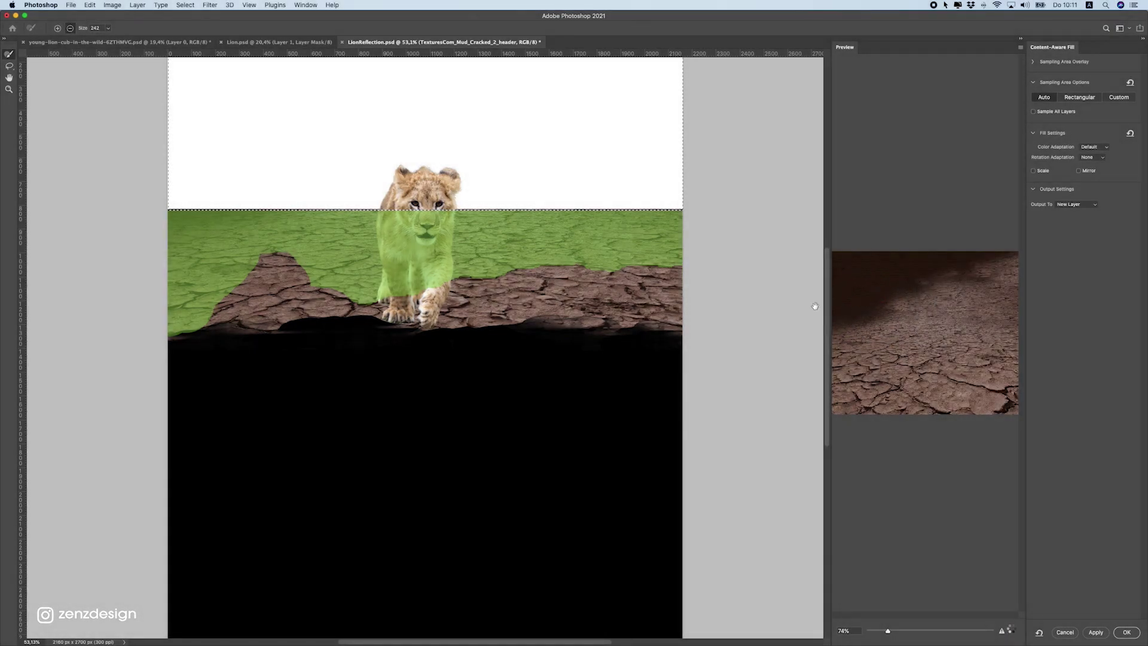
mouse_move(200, 311)
mouse_down()
mouse_move(177, 327)
mouse_move(246, 292)
mouse_up()
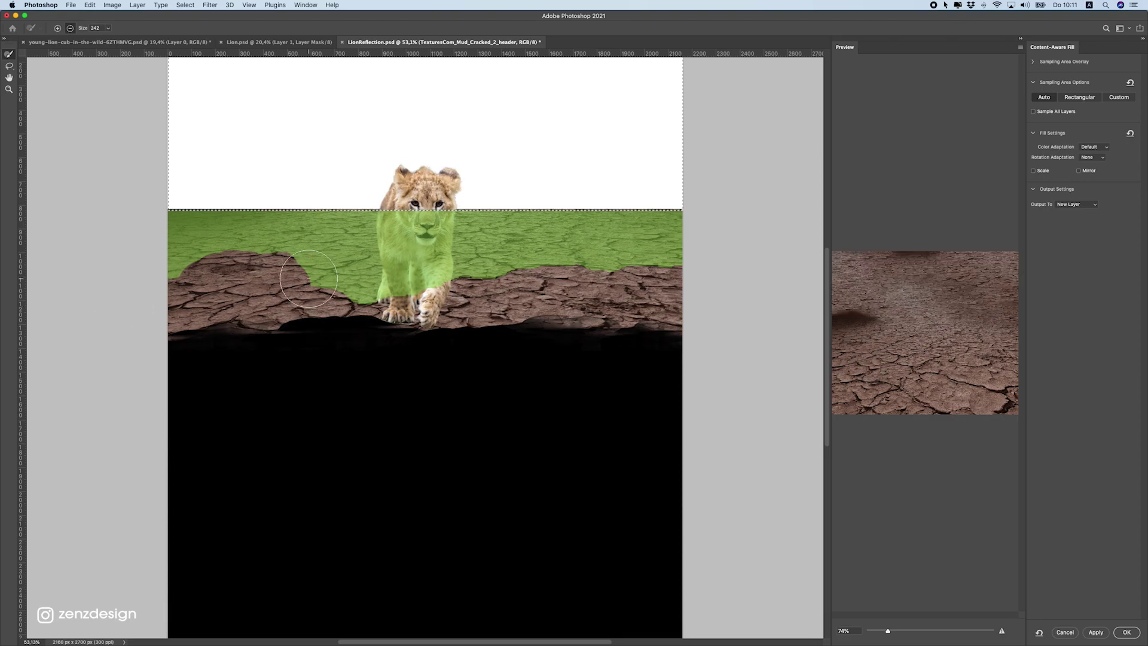
click(1127, 632)
scroll(457, 291, down, 3)
right_click(466, 242)
click(483, 248)
- Merge the filled copy with the original mud texture layer and check the result by toggling its visibility
scroll(383, 263, up, 5)
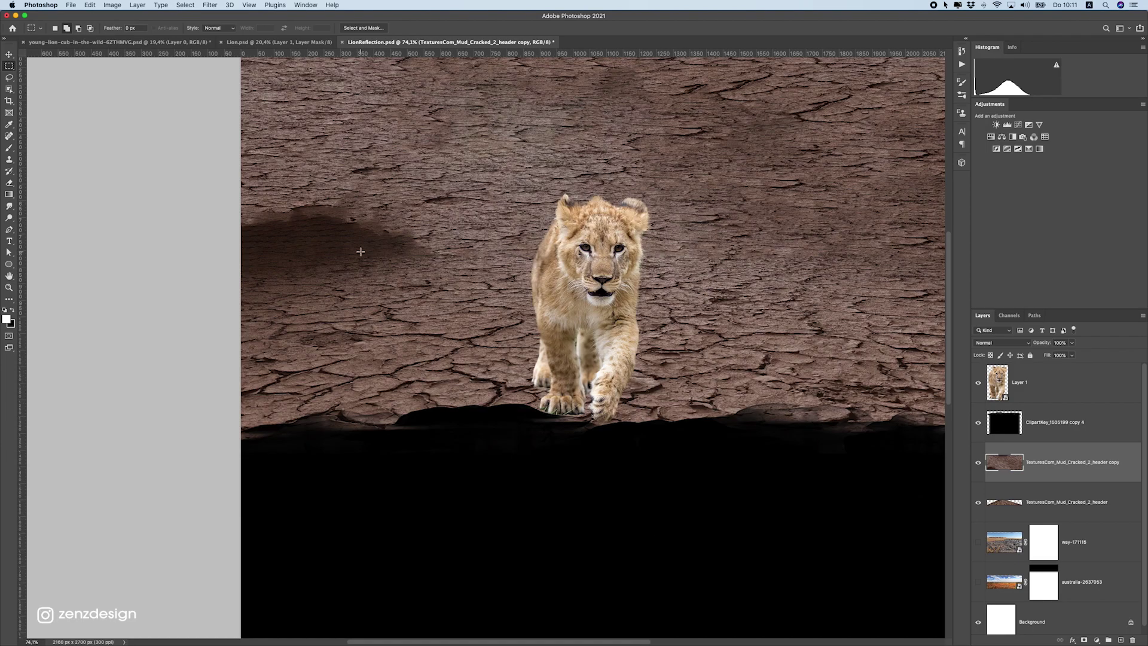
scroll(361, 252, down, 1)
click(7, 78)
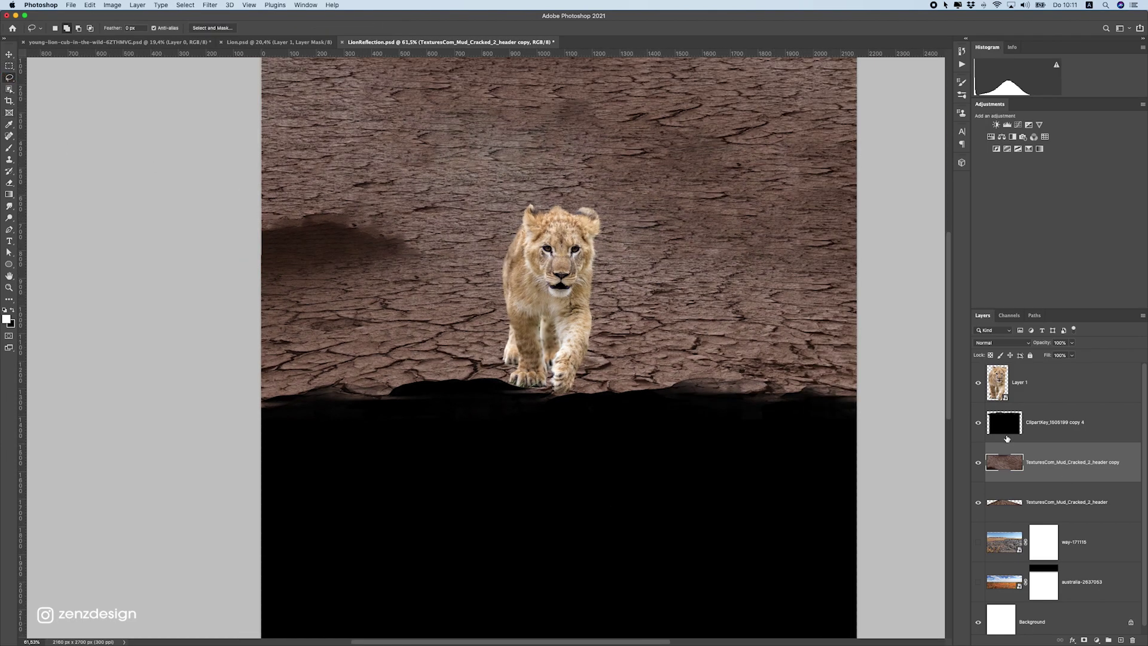
click(1030, 502)
shift+click(1046, 463)
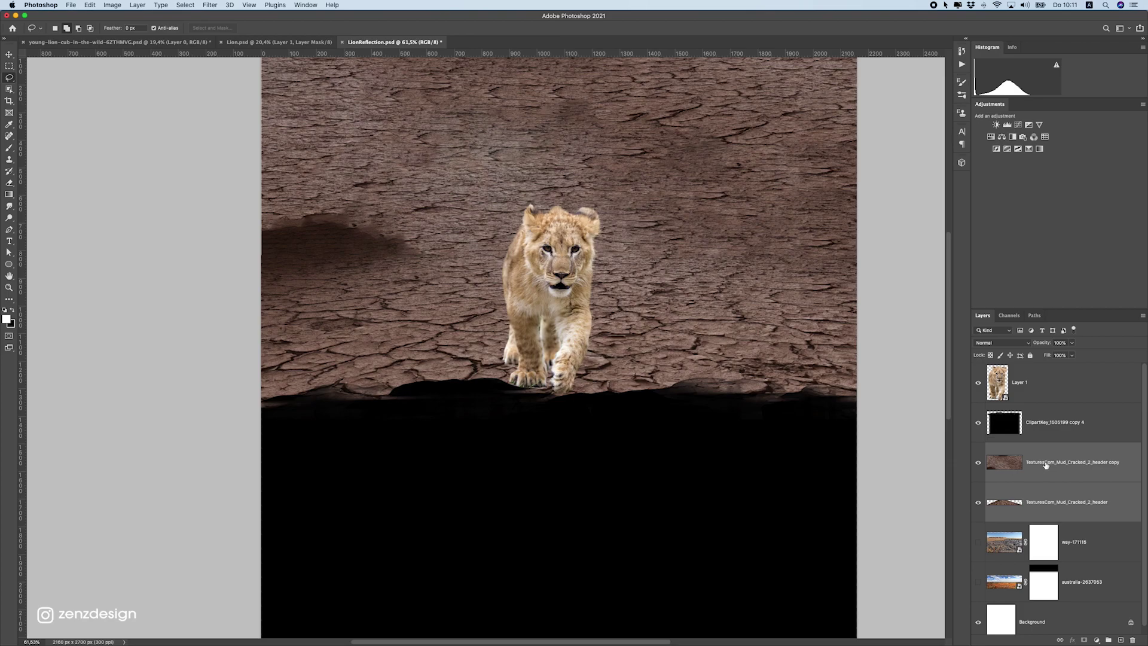
key(super+e)
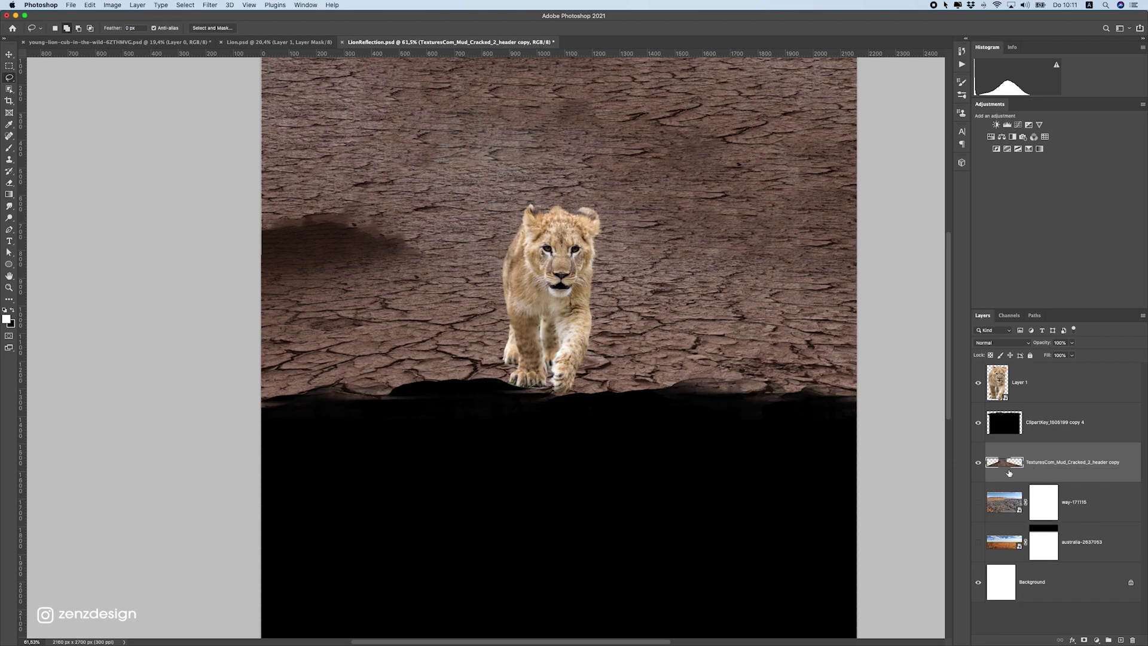
click(981, 464)
click(981, 465)
- Lasso the dark patch beside the cub, replace it using Content-Aware Fill on a new layer, and deselect
mouse_move(310, 206)
mouse_down()
mouse_move(439, 234)
mouse_move(441, 273)
mouse_move(262, 303)
mouse_move(223, 262)
mouse_up()
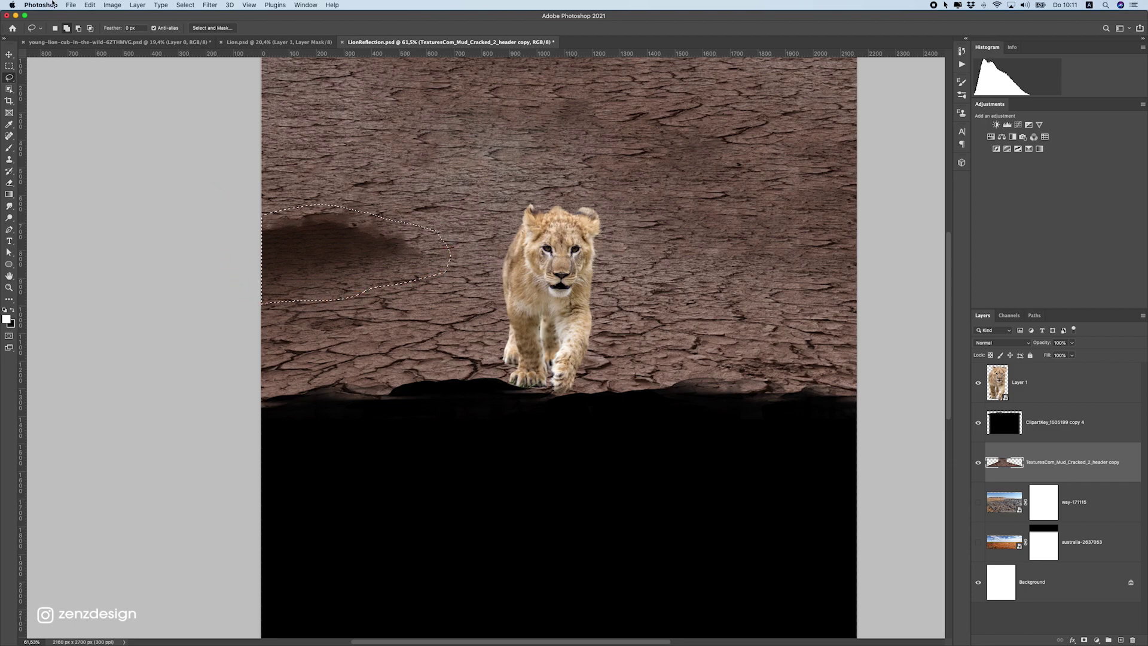
click(69, 5)
mouse_move(90, 5)
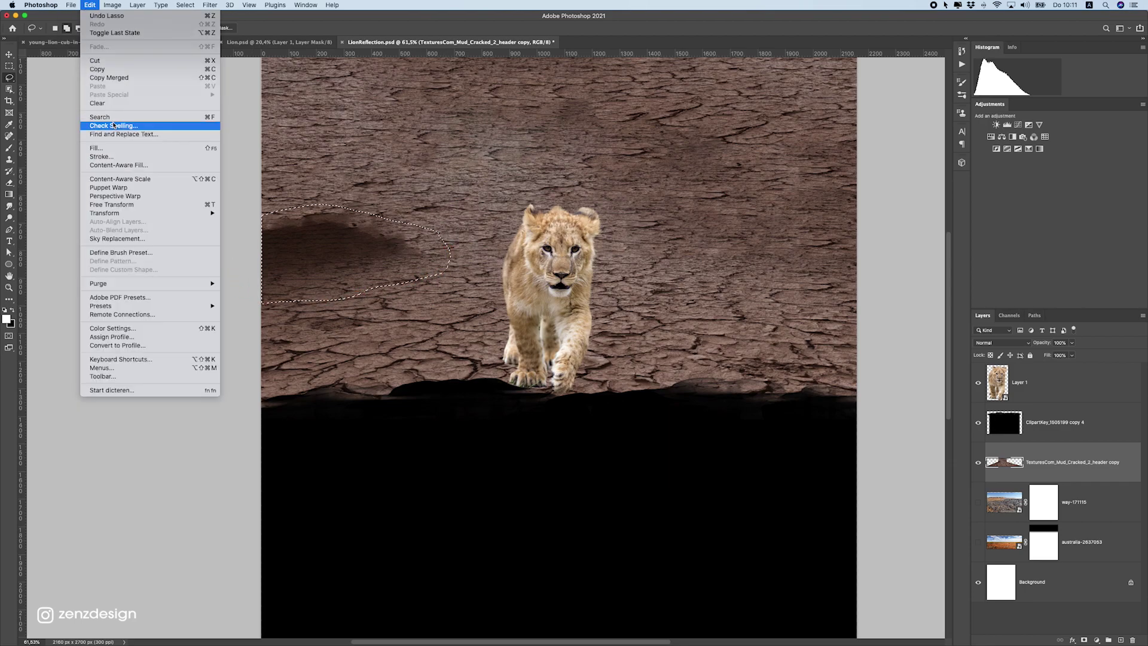
click(129, 166)
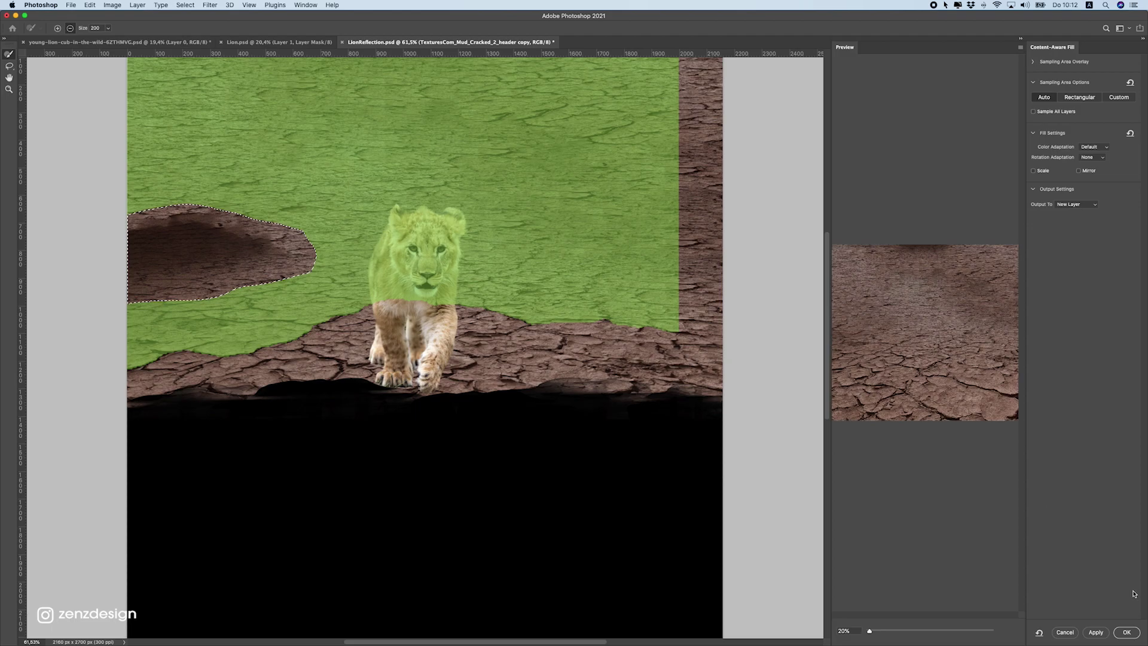
click(1126, 632)
right_click(390, 198)
click(390, 198)
- Combine the two mud texture layers into a single Smart Object
scroll(545, 250, down, 3)
right_click(1053, 456)
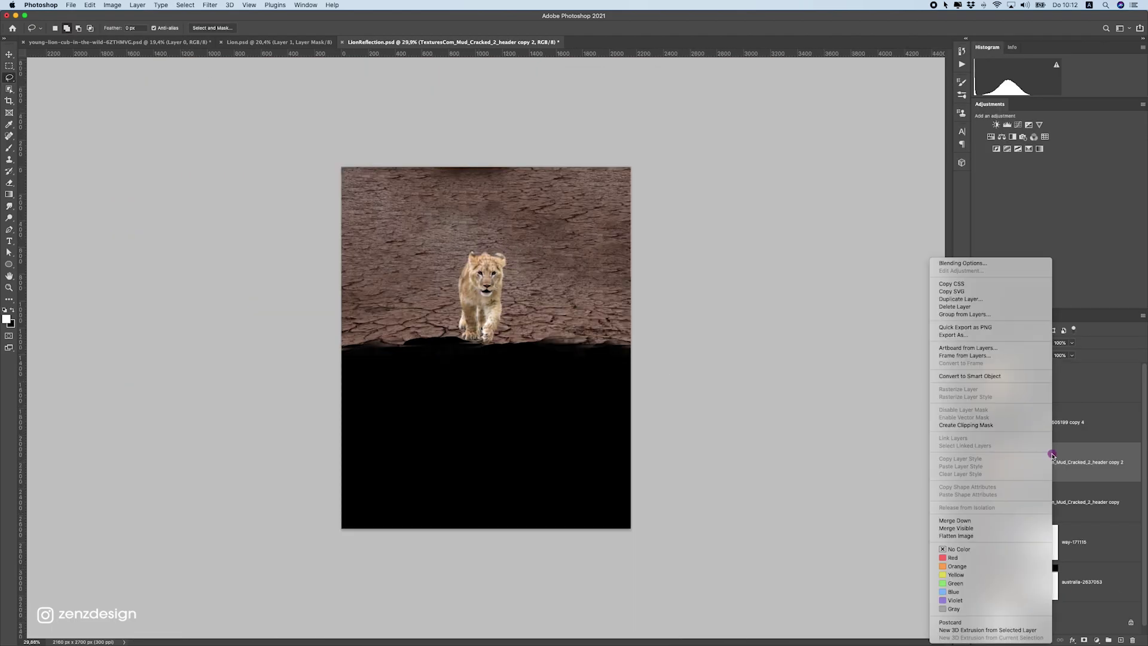
click(956, 520)
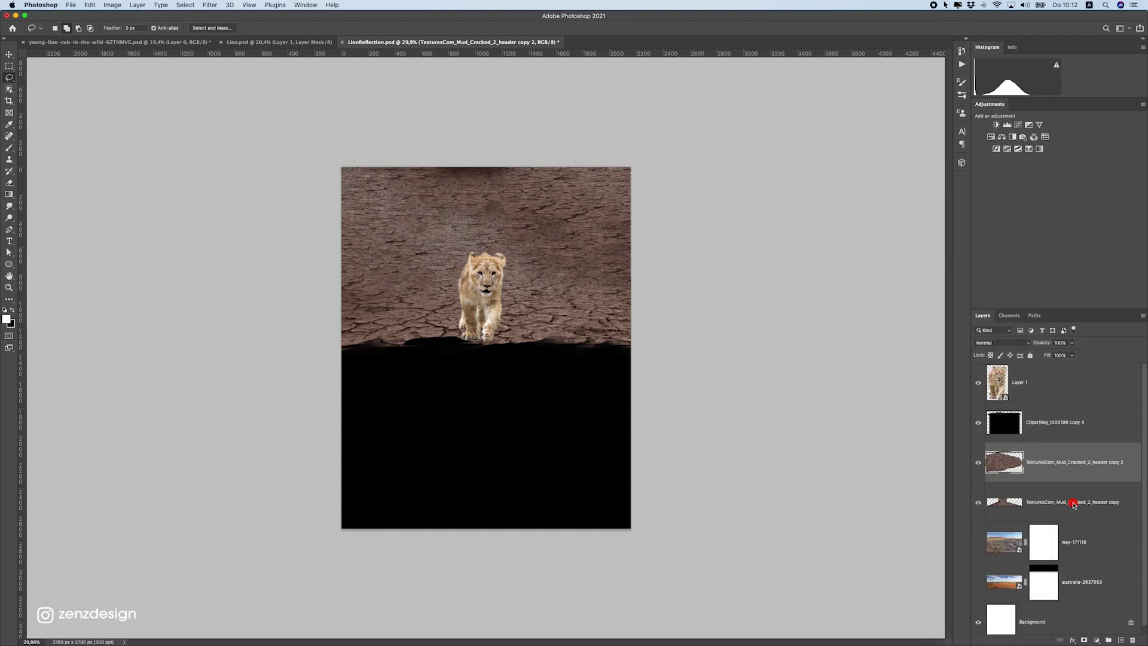
right_click(1058, 462)
click(976, 375)
- Squash the combined mud texture vertically to about 71% of its height and fit the canvas in view
key(ctrl+t)
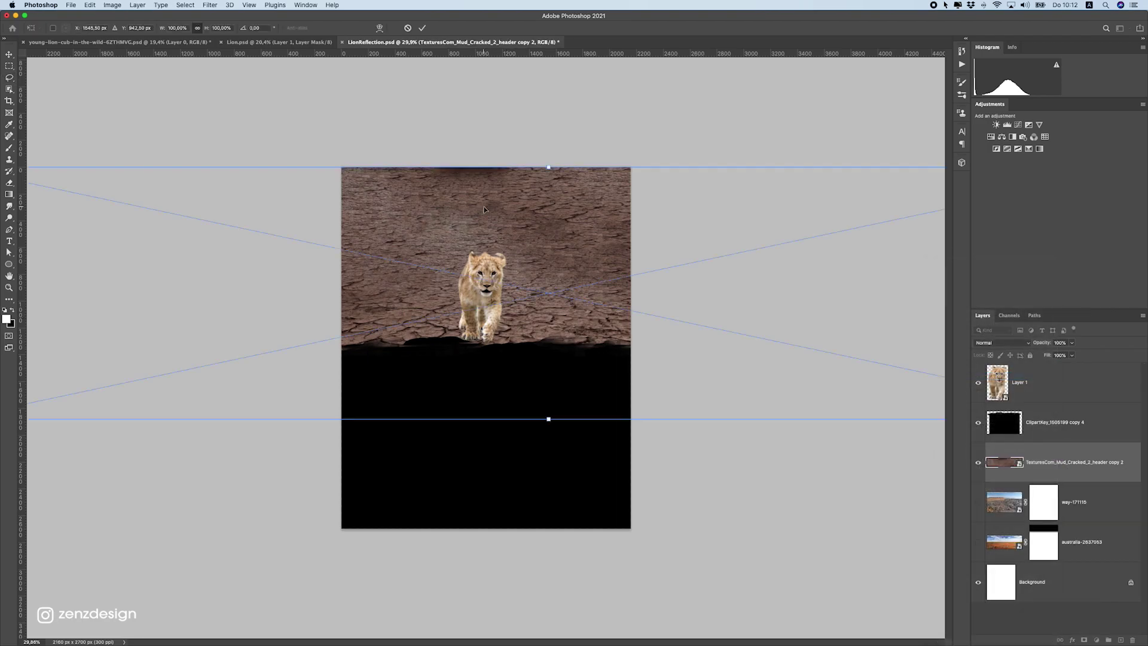
drag(548, 164, 541, 275)
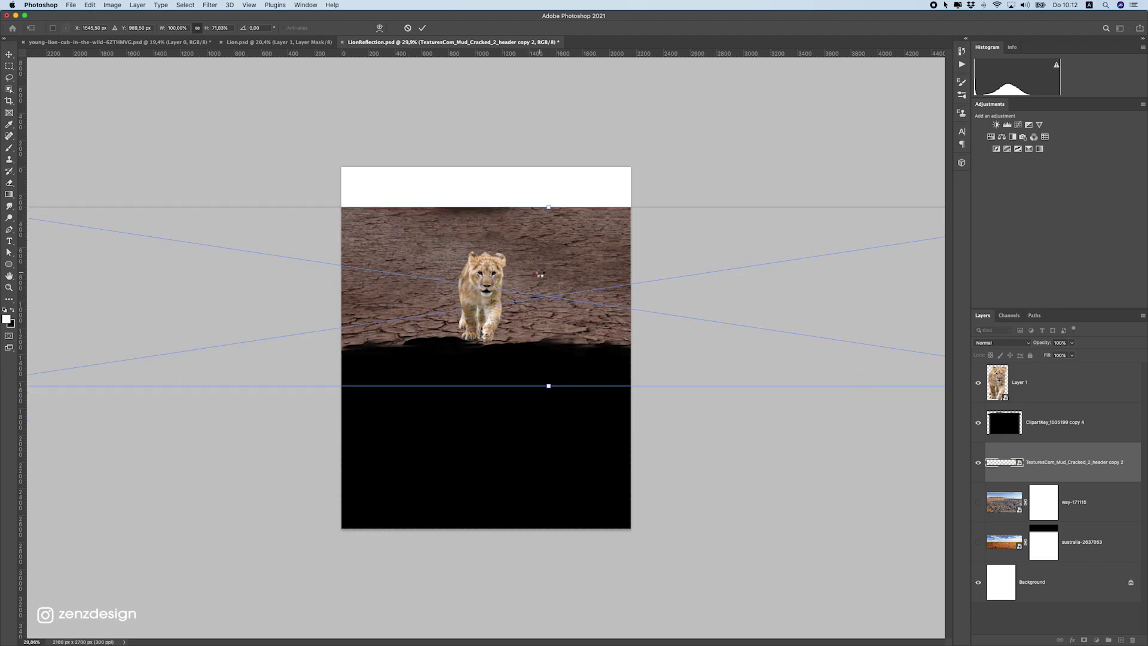
key(Return)
key(l)
key(ctrl+0)
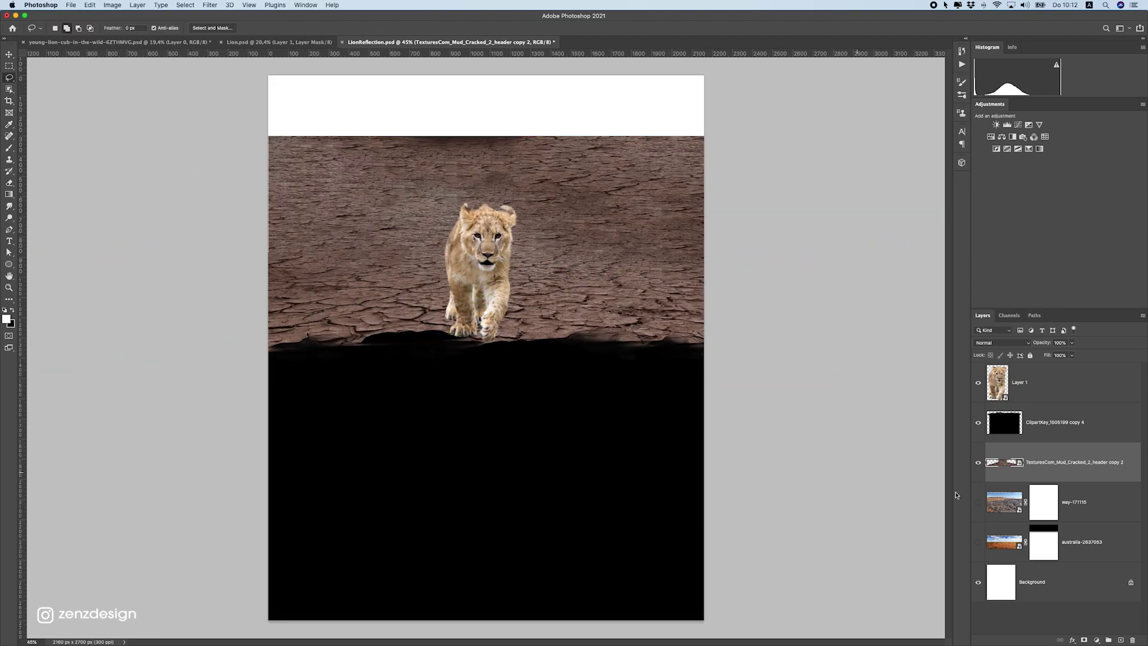
- Add a layer mask to the mud texture and fade out its upper part with a linear gradient around the cub's head height
click(1086, 641)
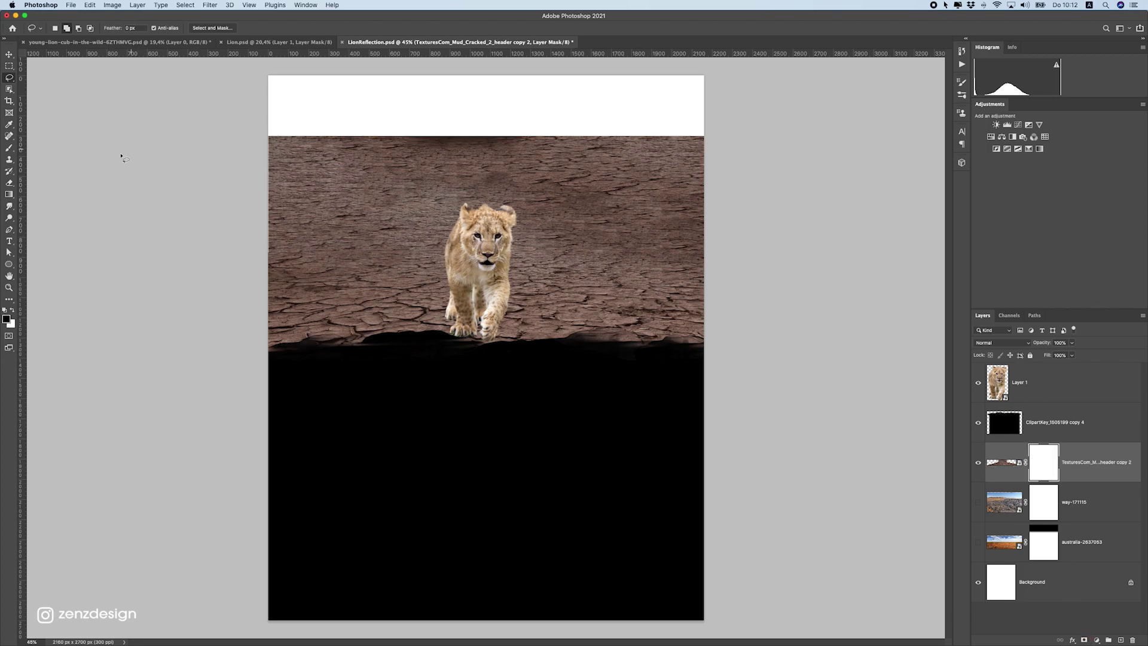
drag(9, 195, 27, 194)
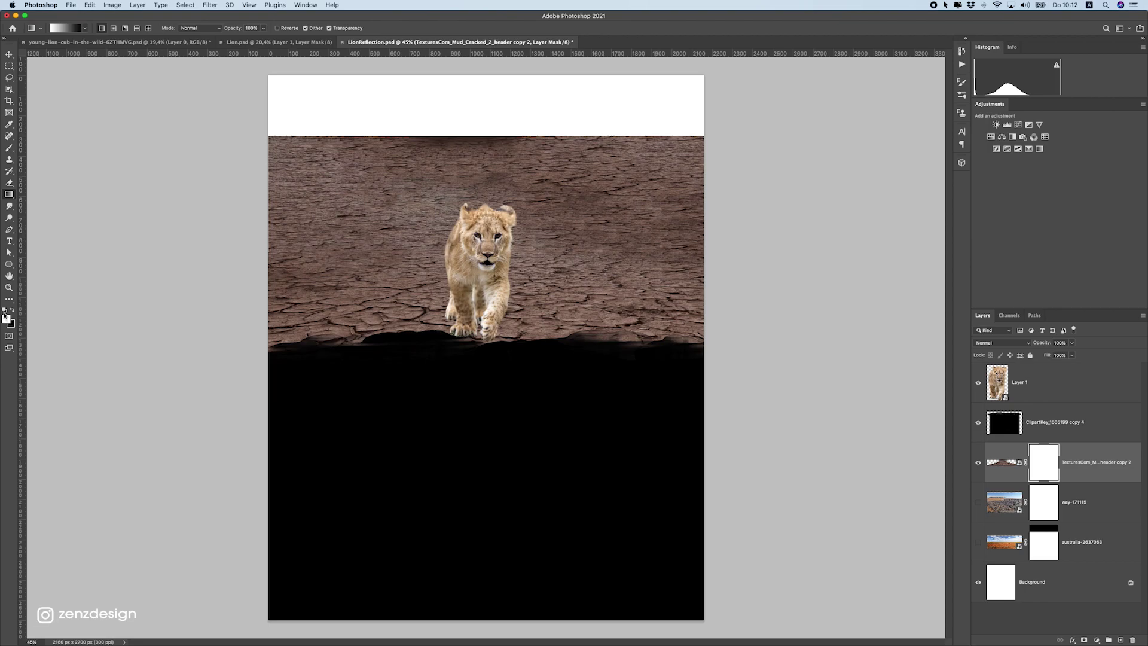
drag(512, 244, 526, 151)
key(ctrl+z)
key(super+z)
drag(520, 200, 521, 199)
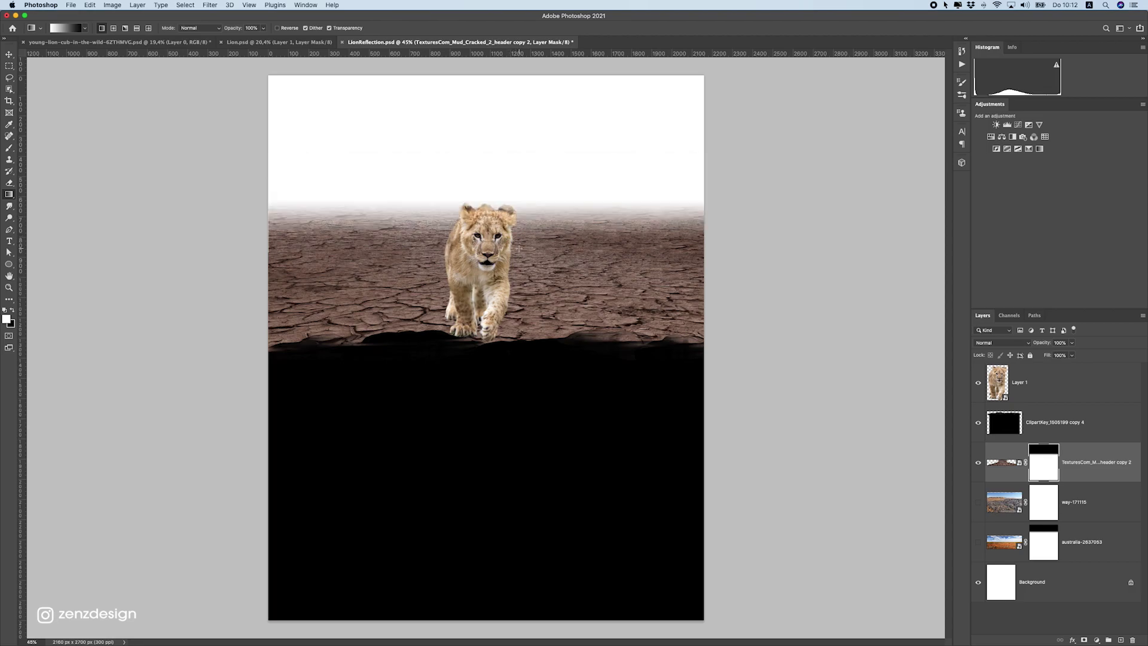
drag(520, 248, 531, 216)
scroll(475, 276, down, 3)
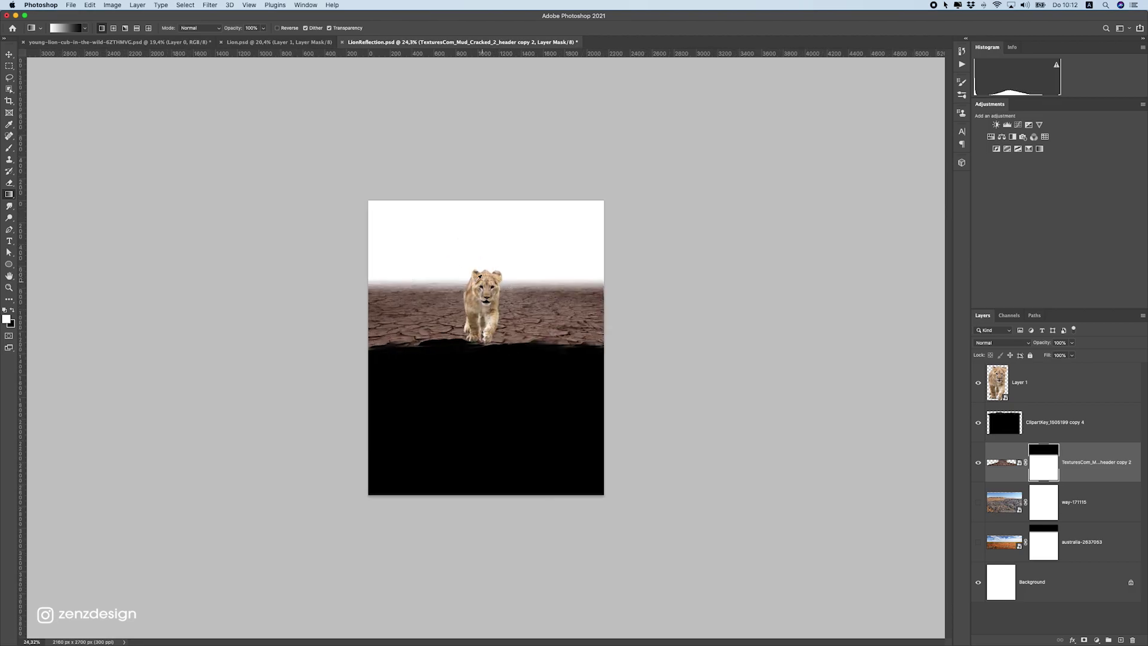
- Move the black ground layer slightly down so more cracked mud remains beneath the cub's front paws
scroll(453, 276, up, 3)
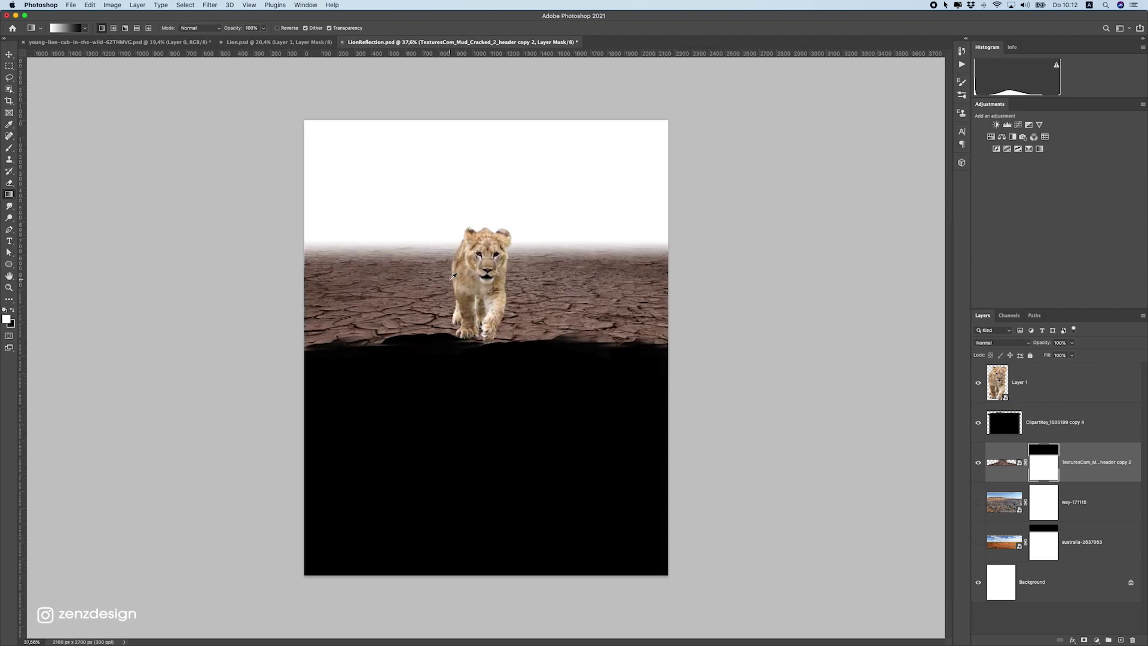
click(9, 54)
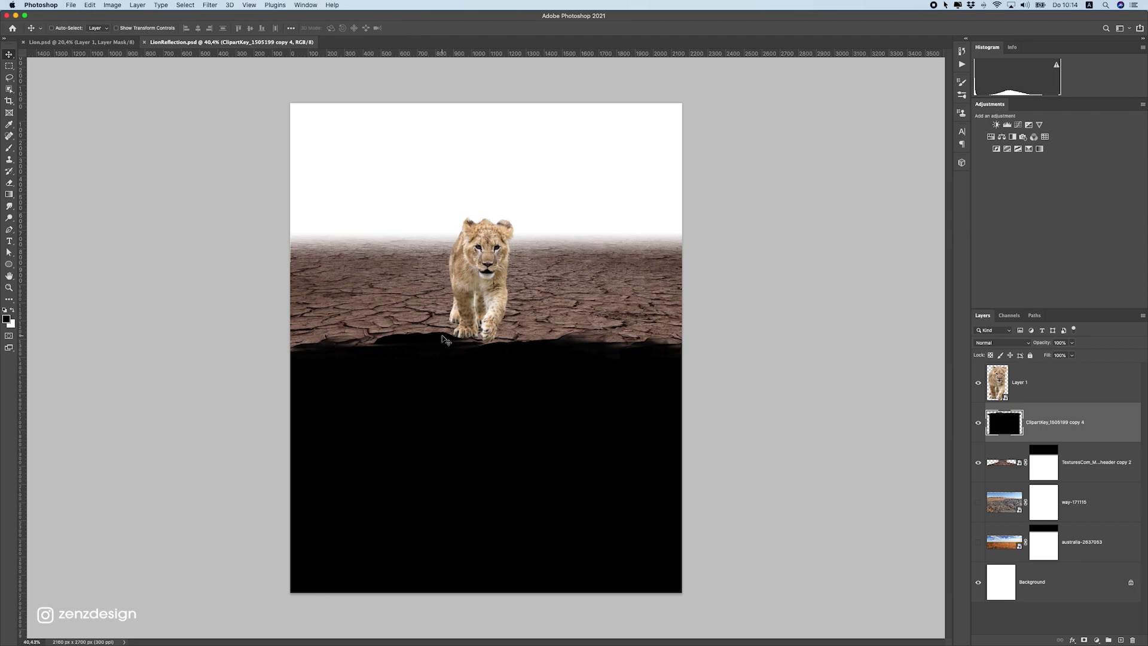
scroll(489, 291, up, 6)
scroll(490, 291, down, 9)
scroll(421, 274, up, 3)
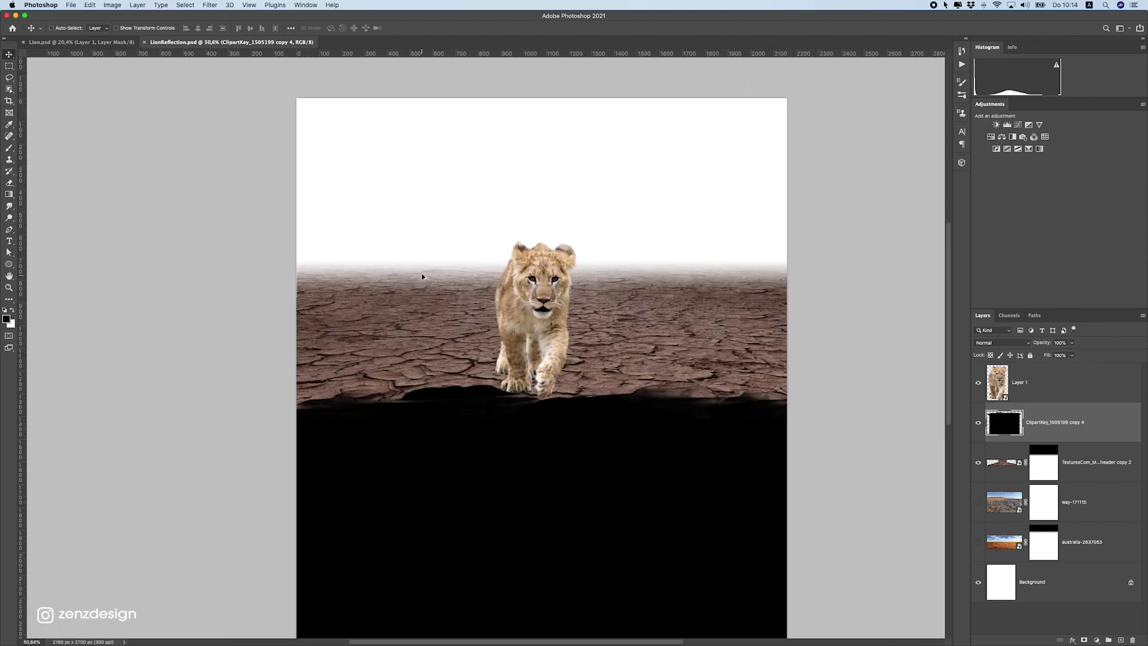
super+click(323, 148)
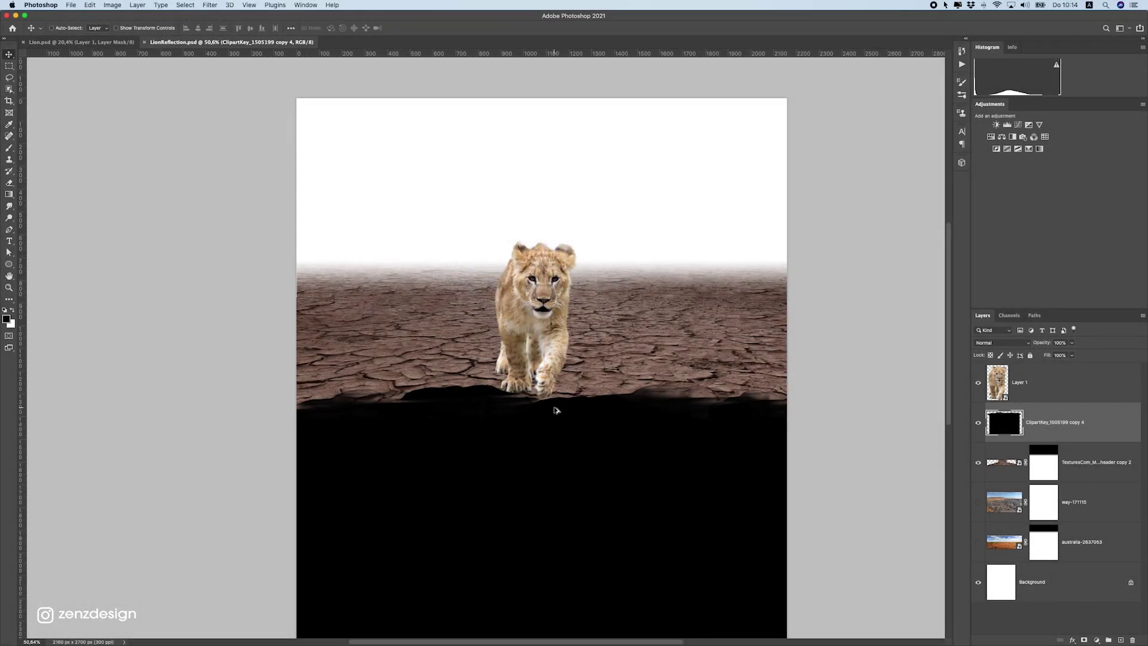
scroll(554, 405, up, 4)
mouse_move(592, 446)
mouse_down()
mouse_move(591, 467)
mouse_move(596, 456)
mouse_up()
- Create a new layer group at the top of the layer stack and place the lion cub layer inside it
click(1070, 464)
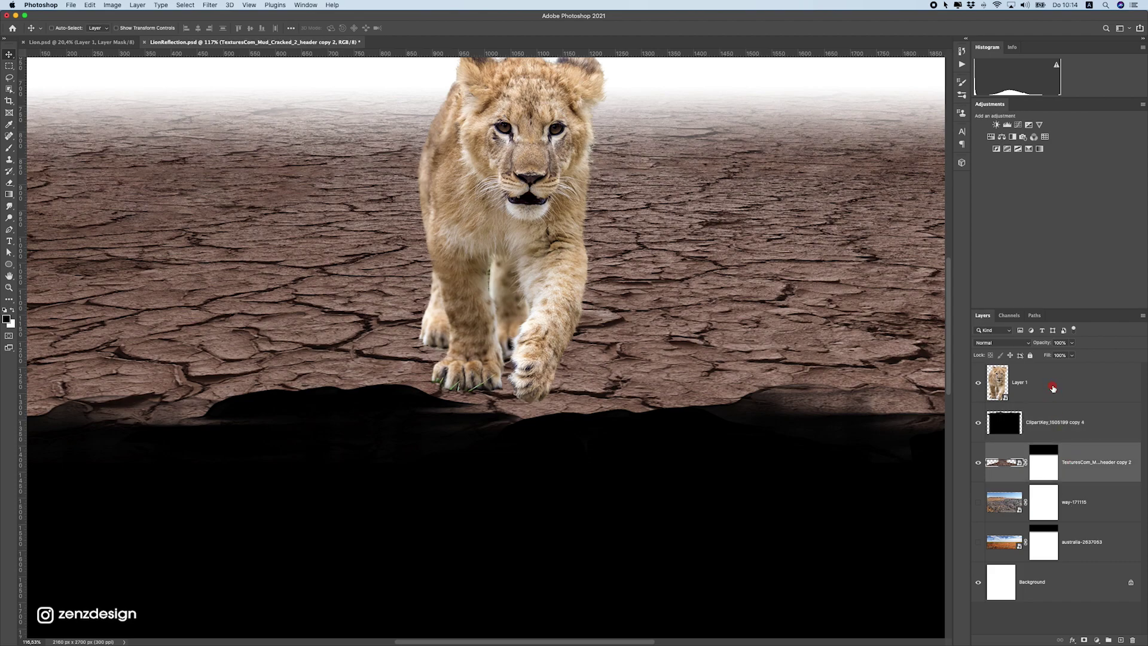
click(1051, 384)
click(1109, 639)
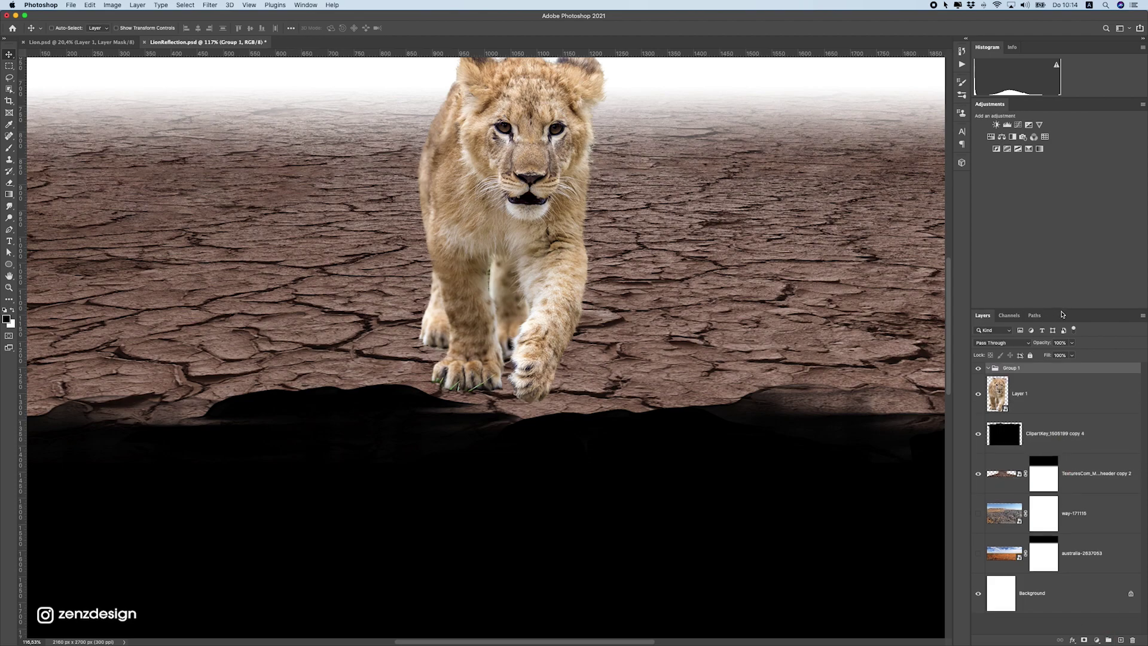
drag(1063, 310, 1053, 199)
drag(1033, 287, 1059, 295)
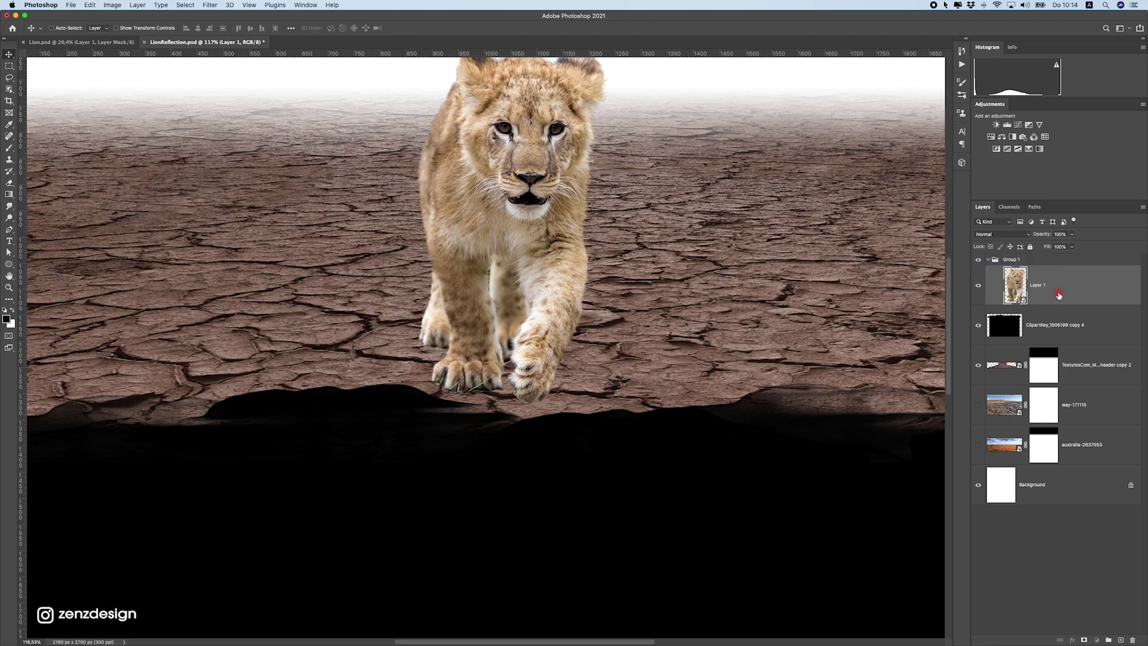
- Add an empty layer above the cub and set up a smaller Soft Round brush with 22% opacity and 23% flow
click(1122, 641)
click(9, 148)
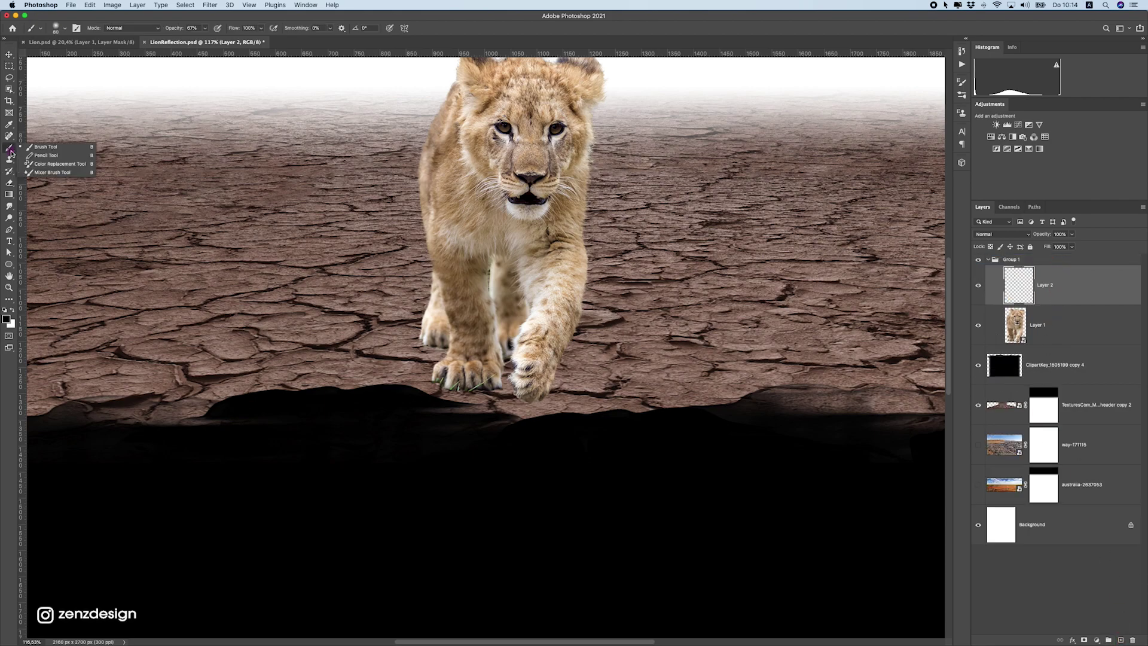
click(41, 149)
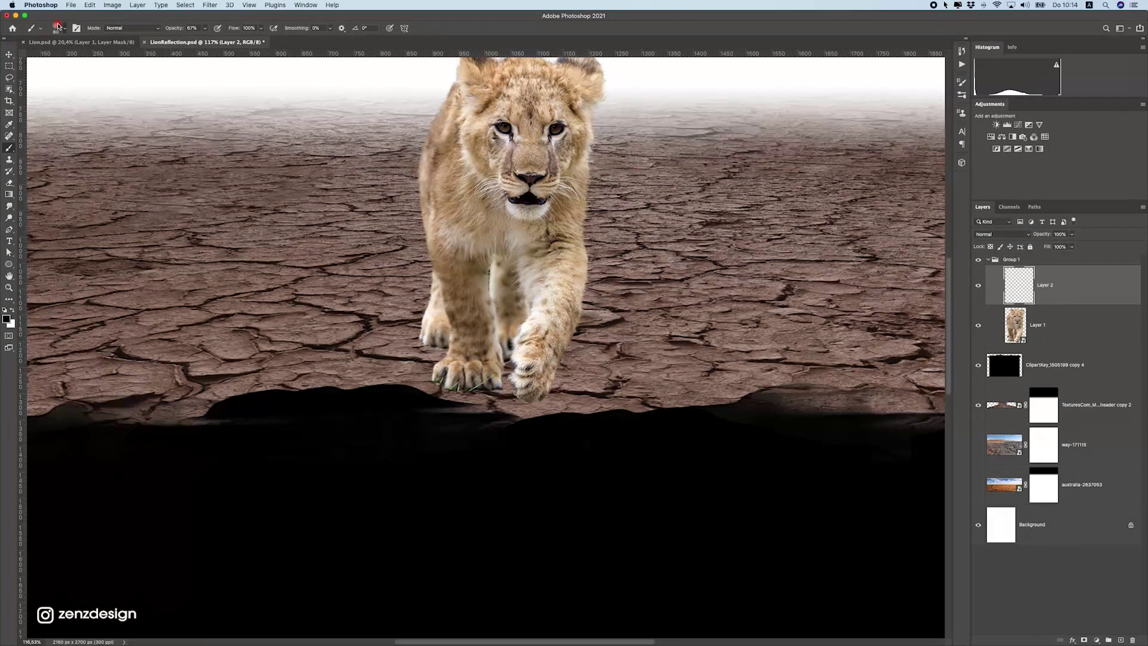
click(57, 28)
click(51, 135)
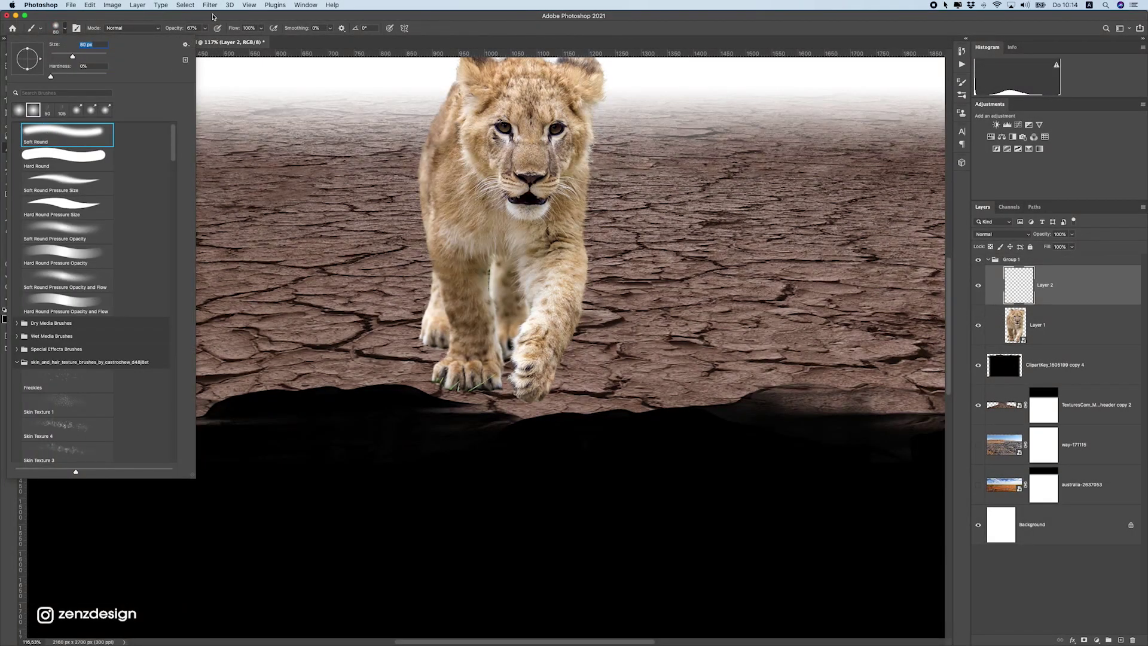
click(204, 29)
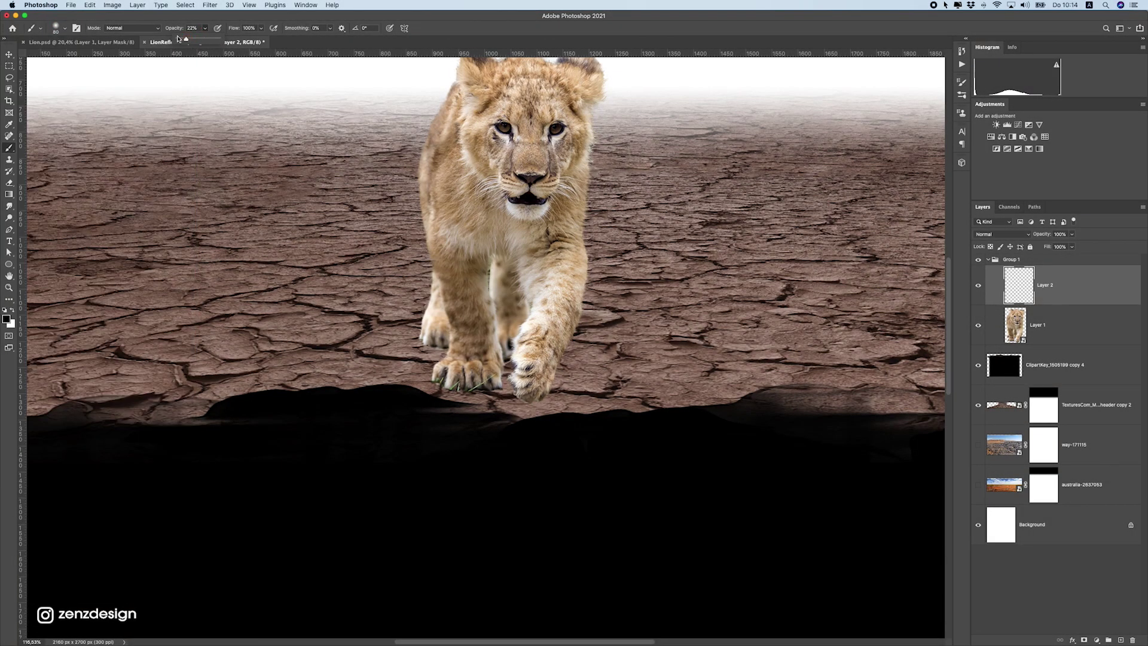
click(262, 28)
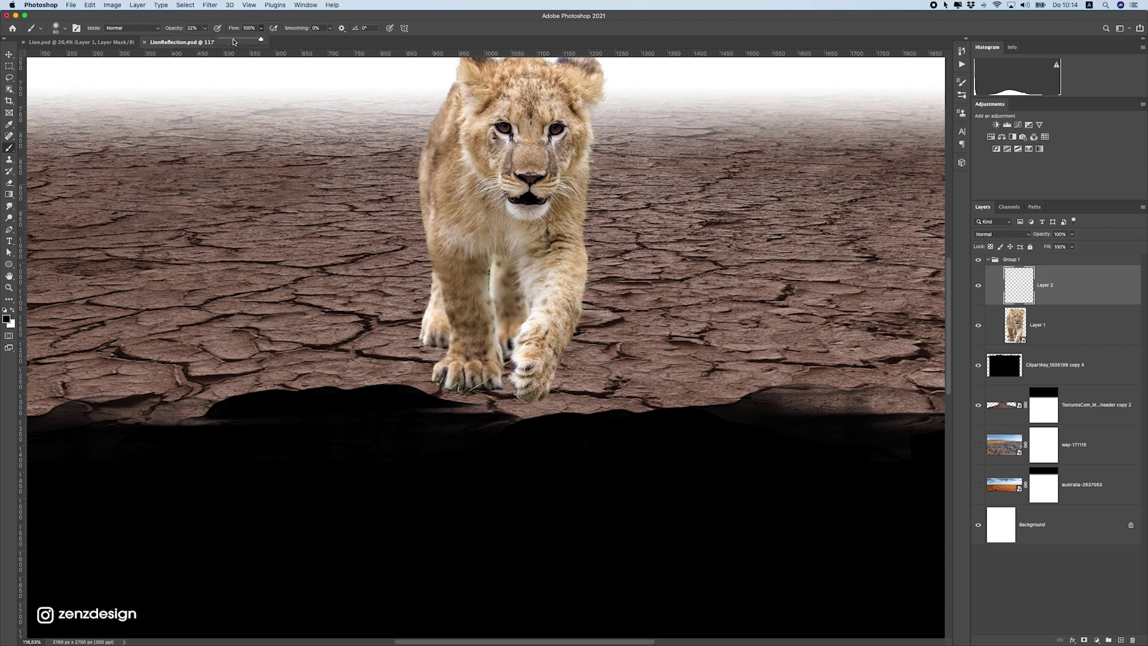
click(264, 21)
key(bracketleft)
key(bracketleft)
- Sample the mud's brown beside the cub's front paw and darken it as the foreground colour
click(7, 318)
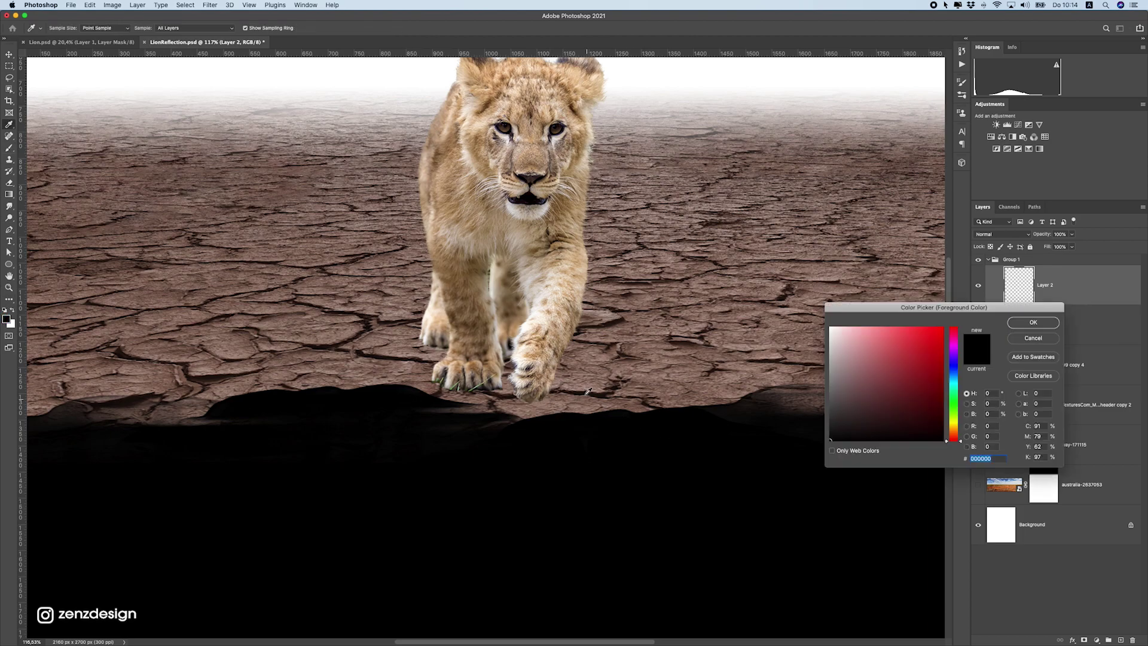
click(580, 381)
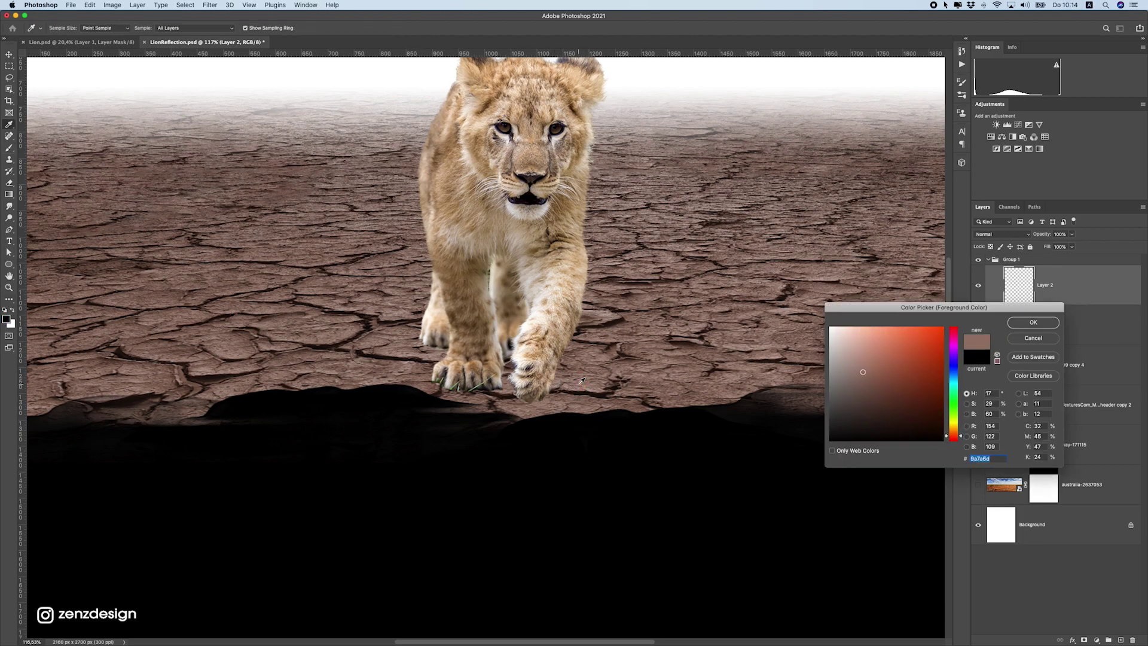
mouse_move(852, 389)
mouse_down()
mouse_move(855, 436)
mouse_move(857, 423)
mouse_up()
click(1040, 323)
- Set the empty layer's blend mode to Multiply and paint the first soft shadow strokes around the cub's front paws
click(1003, 235)
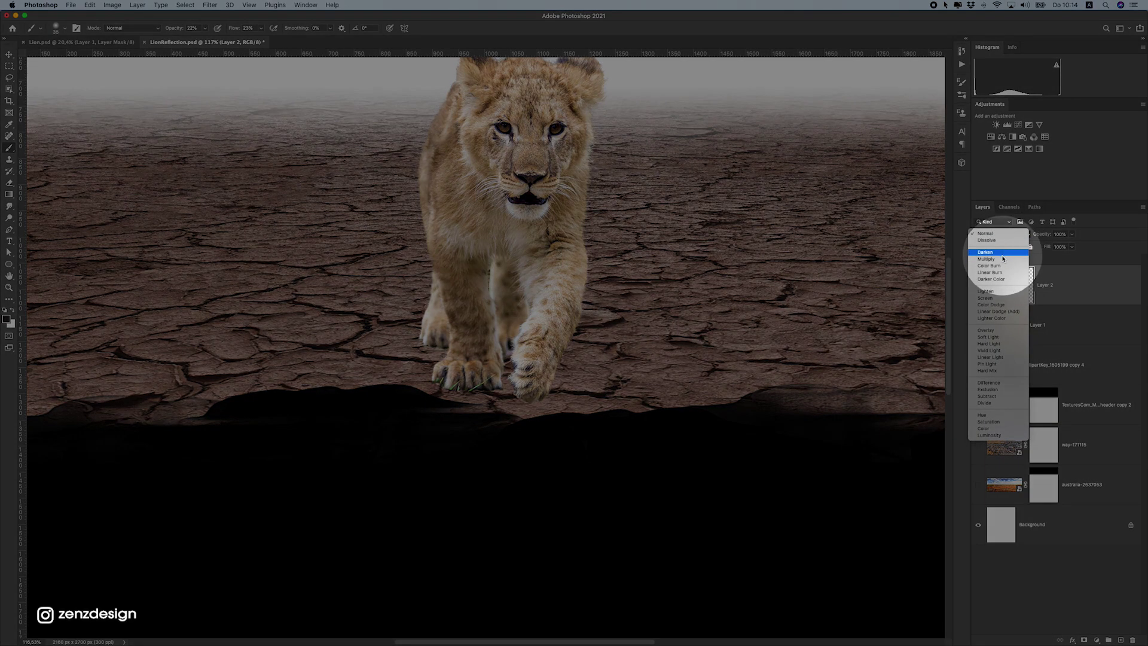
click(1003, 259)
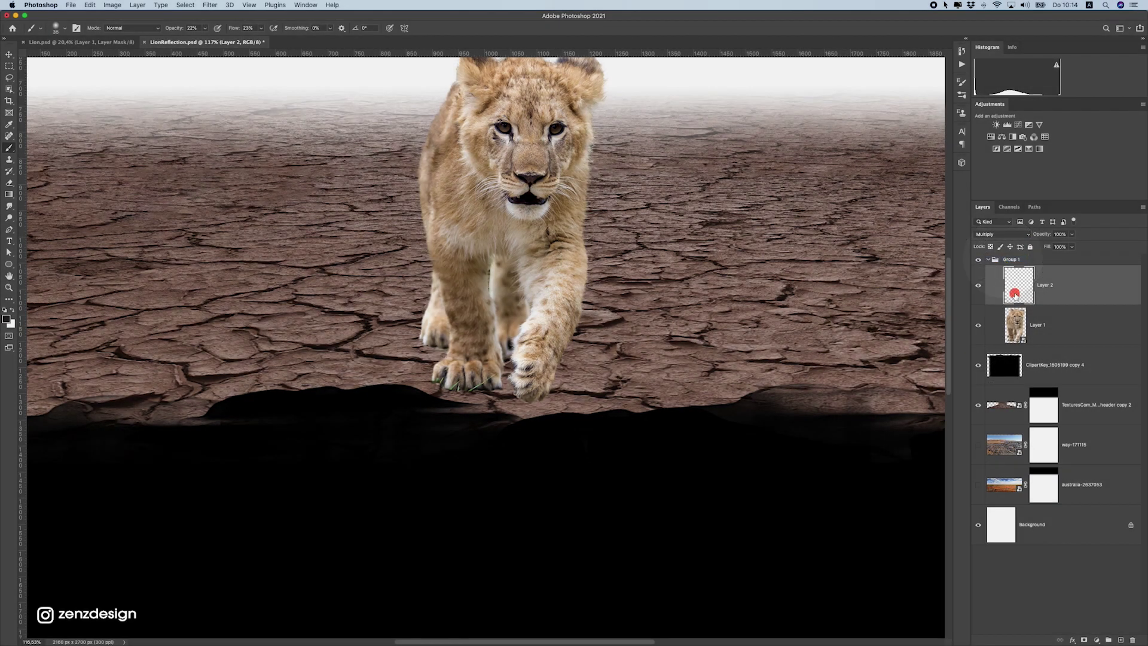
click(599, 389)
click(587, 389)
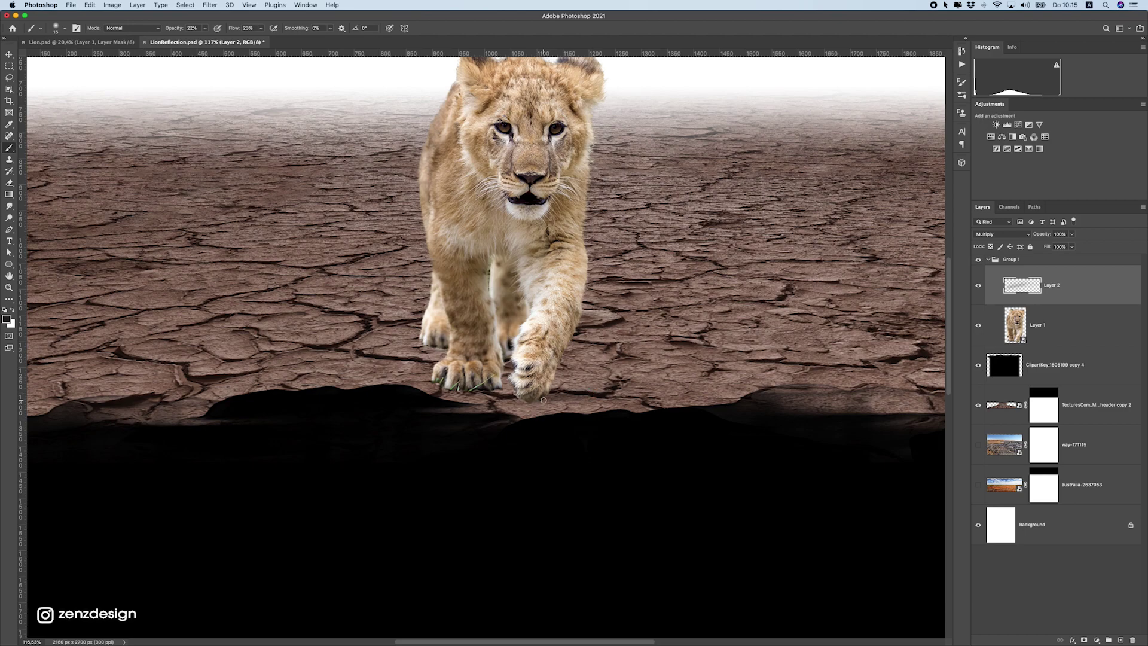
mouse_move(480, 382)
mouse_down()
mouse_move(547, 377)
mouse_move(493, 365)
mouse_move(531, 371)
mouse_up()
- Place the shadow layer below the cub layer and paint soft shadow between and beside the paws, enlarging the brush
drag(1120, 309, 1040, 335)
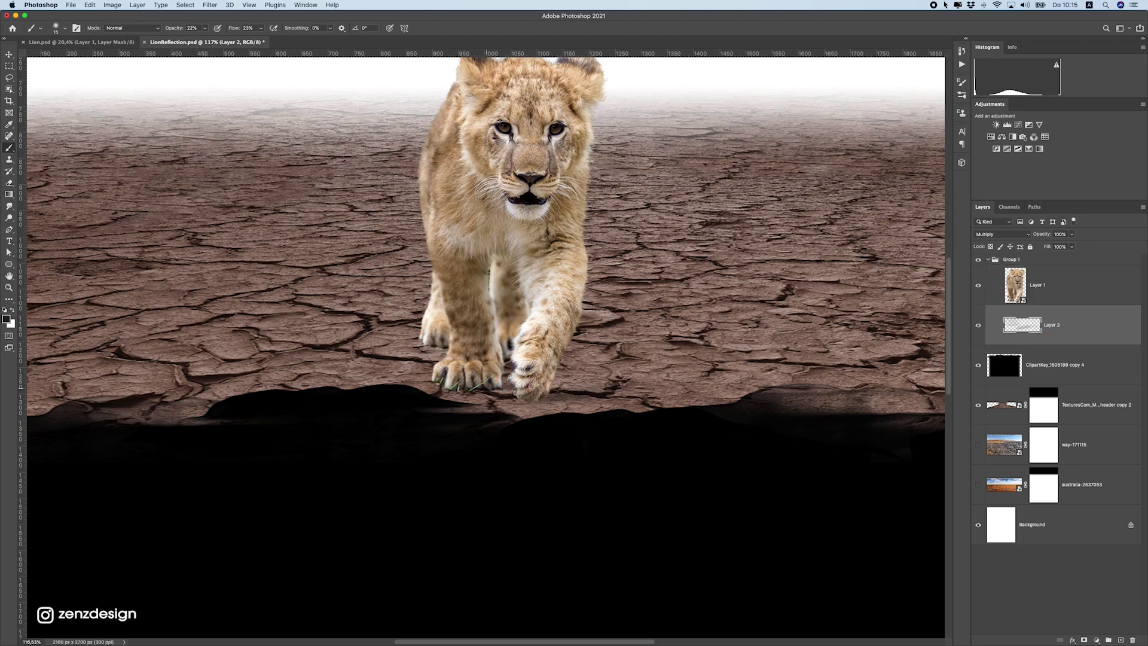
mouse_move(501, 372)
mouse_down()
mouse_move(466, 376)
mouse_move(545, 383)
mouse_up()
mouse_move(492, 356)
mouse_down()
mouse_move(462, 386)
mouse_move(489, 387)
mouse_up()
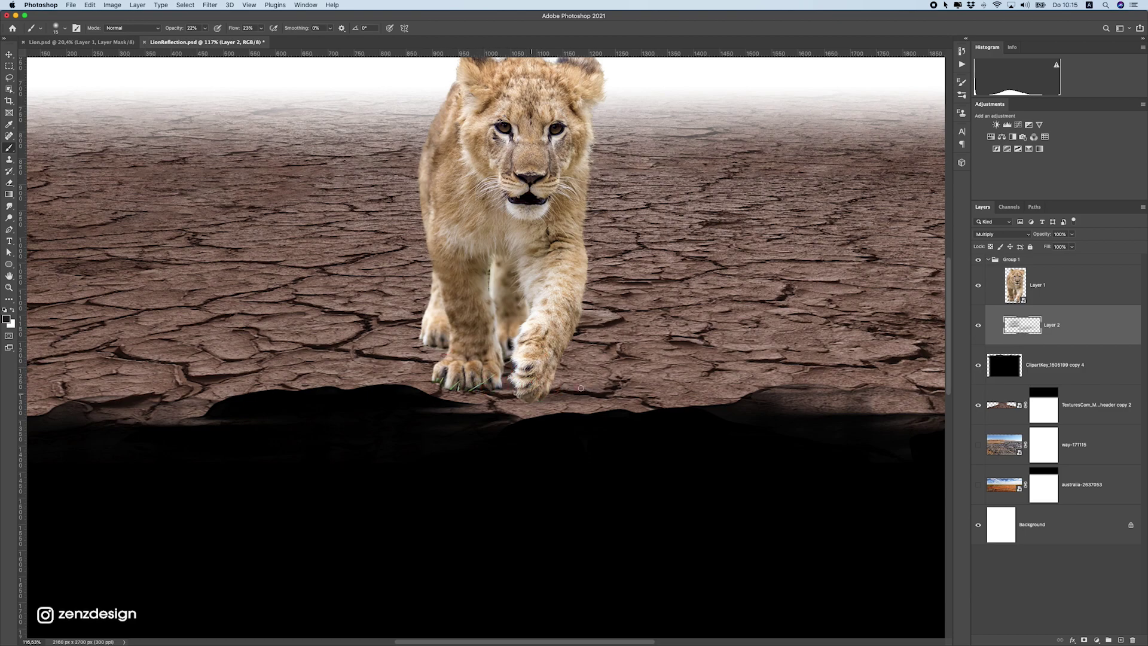
mouse_move(629, 385)
mouse_down()
mouse_move(543, 395)
mouse_move(535, 389)
mouse_move(571, 390)
mouse_move(538, 379)
mouse_move(579, 381)
mouse_move(584, 346)
mouse_move(566, 331)
mouse_move(575, 347)
mouse_move(553, 378)
mouse_move(563, 365)
mouse_move(536, 337)
mouse_move(518, 369)
mouse_move(519, 345)
mouse_move(559, 359)
mouse_move(584, 347)
mouse_move(651, 369)
mouse_move(657, 345)
mouse_move(609, 331)
mouse_move(610, 349)
mouse_move(567, 375)
mouse_move(621, 375)
mouse_move(618, 359)
mouse_move(652, 356)
mouse_move(536, 334)
mouse_move(557, 349)
mouse_move(562, 334)
mouse_move(542, 330)
mouse_move(553, 377)
mouse_up()
key(bracketright)
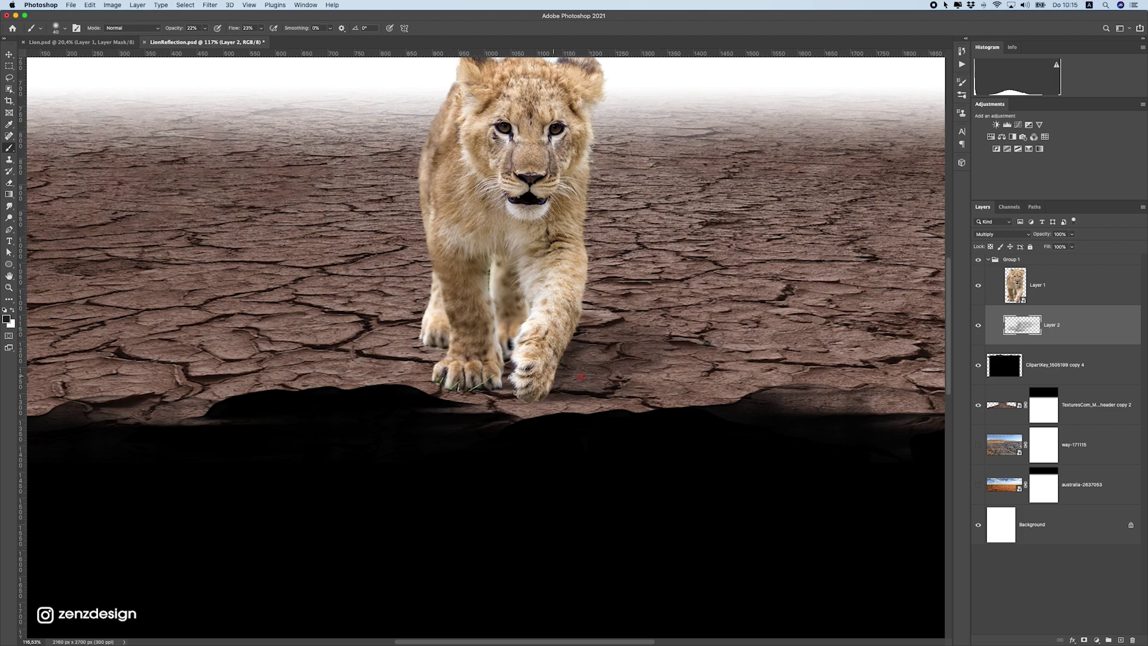
scroll(653, 331, down, 5)
scroll(656, 401, down, 2)
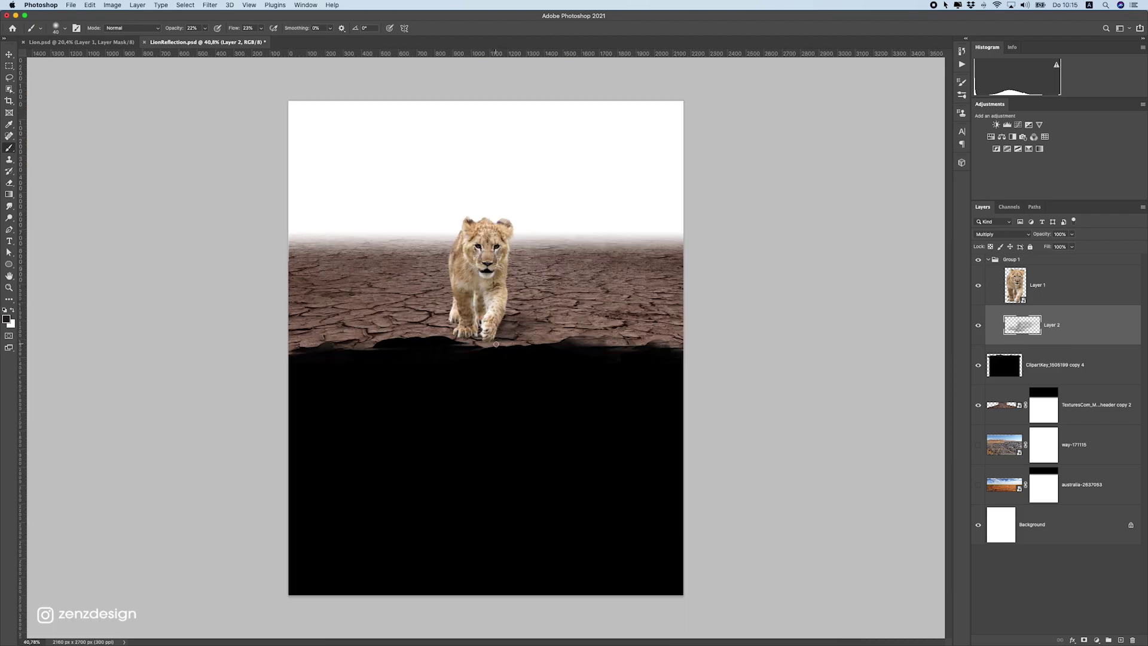
- Paint a soft cast shadow from the cub's front paws outward over the mud to the right
scroll(496, 343, up, 5)
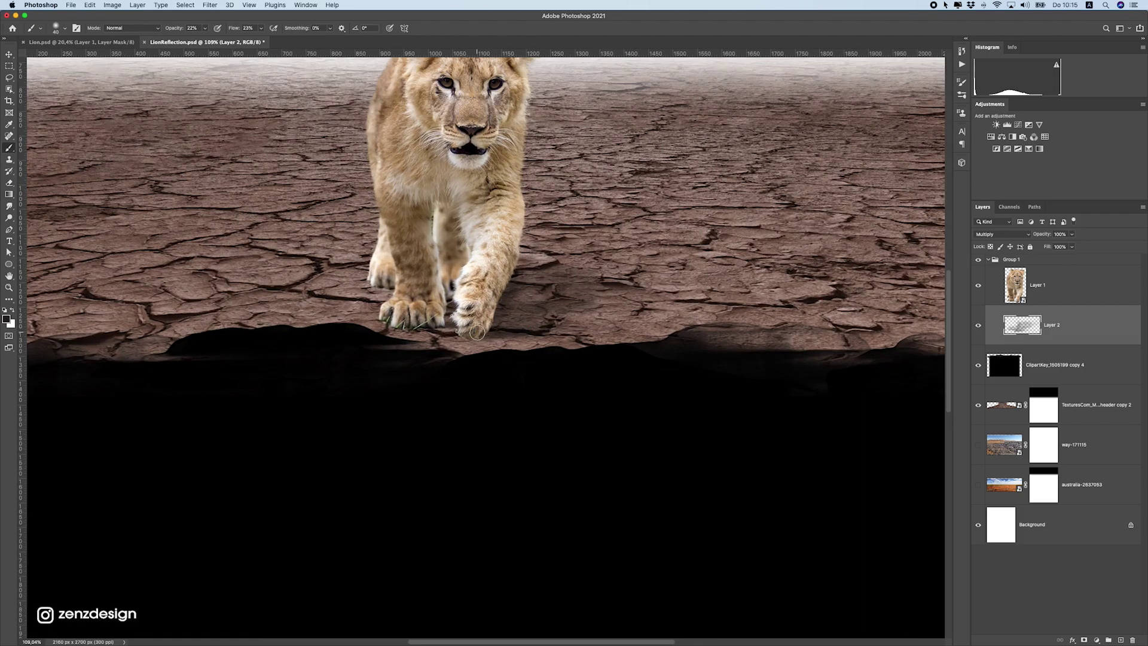
drag(535, 319, 557, 320)
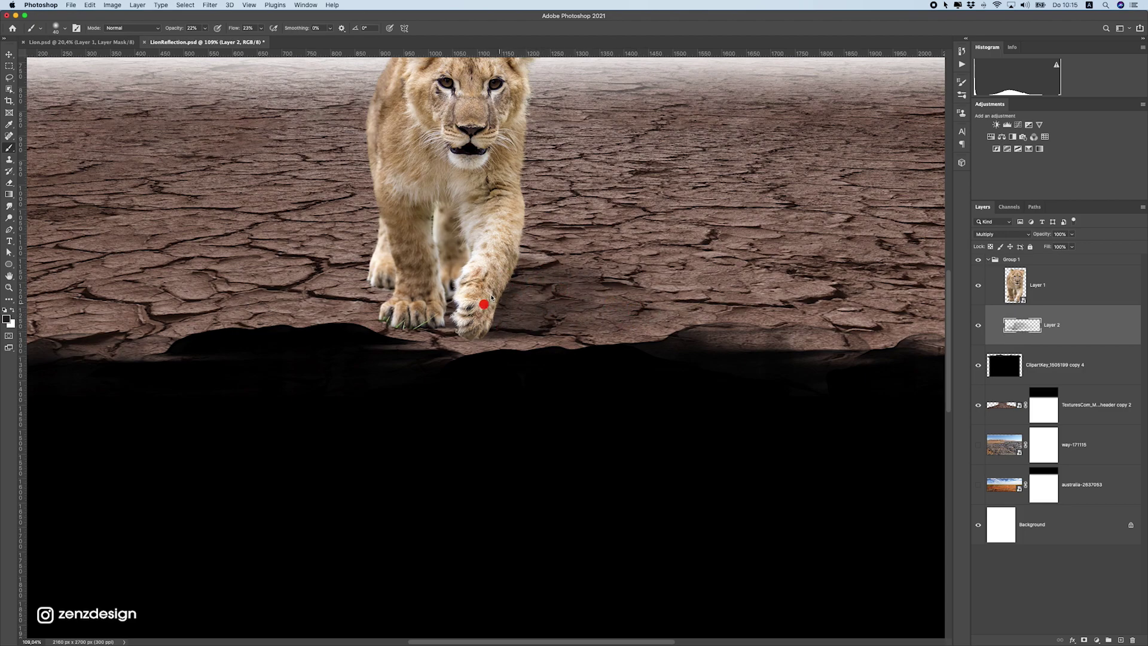
mouse_move(453, 317)
mouse_down()
mouse_move(429, 314)
mouse_move(447, 309)
mouse_move(448, 322)
mouse_move(444, 308)
mouse_move(437, 316)
mouse_move(465, 283)
mouse_move(448, 304)
mouse_move(493, 281)
mouse_move(480, 320)
mouse_move(491, 291)
mouse_move(450, 309)
mouse_move(483, 303)
mouse_move(462, 324)
mouse_move(497, 297)
mouse_move(449, 333)
mouse_move(704, 301)
mouse_move(656, 277)
mouse_up()
scroll(504, 338, down, 5)
scroll(513, 348, up, 6)
mouse_move(444, 273)
mouse_down()
mouse_move(784, 307)
mouse_move(729, 307)
mouse_move(903, 272)
mouse_up()
scroll(494, 336, down, 7)
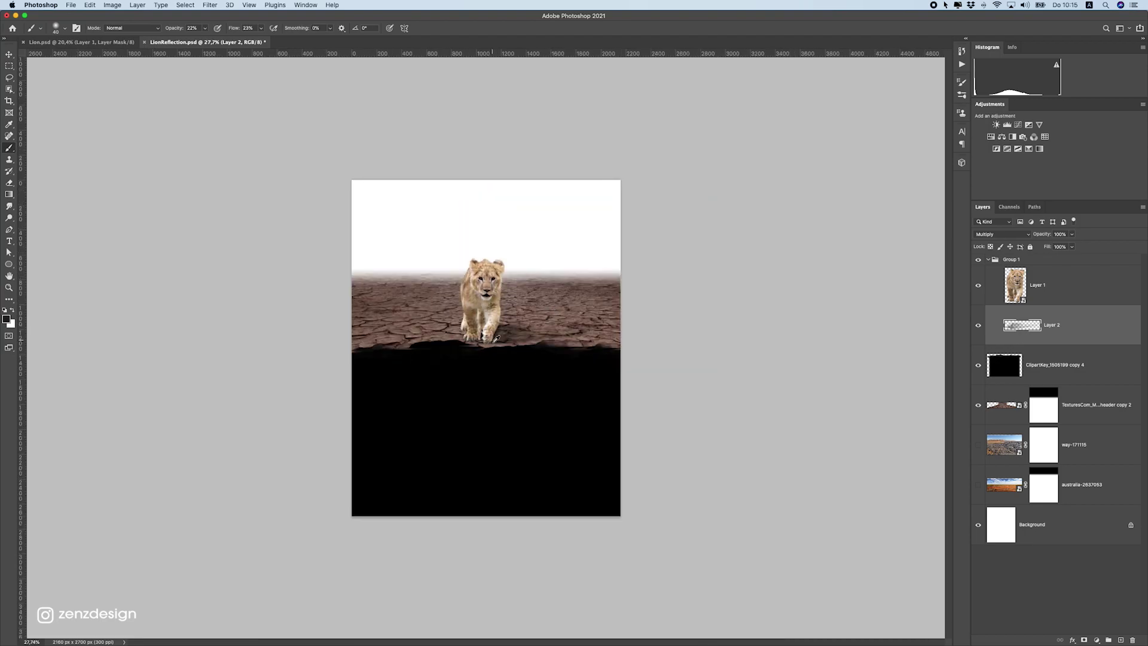
- Build up the cast shadow farther across the mud on the right, undoing the stroke near the mud's edge
scroll(494, 336, up, 8)
mouse_move(508, 329)
mouse_down()
mouse_move(821, 256)
mouse_move(652, 298)
mouse_move(758, 268)
mouse_up()
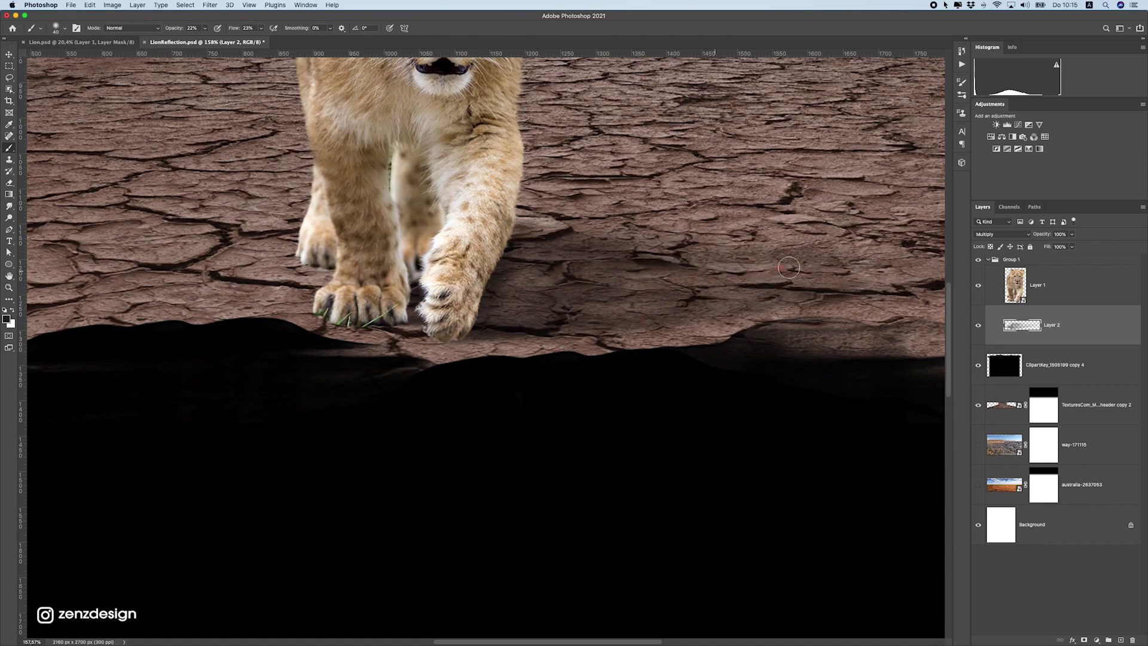
scroll(469, 321, down, 6)
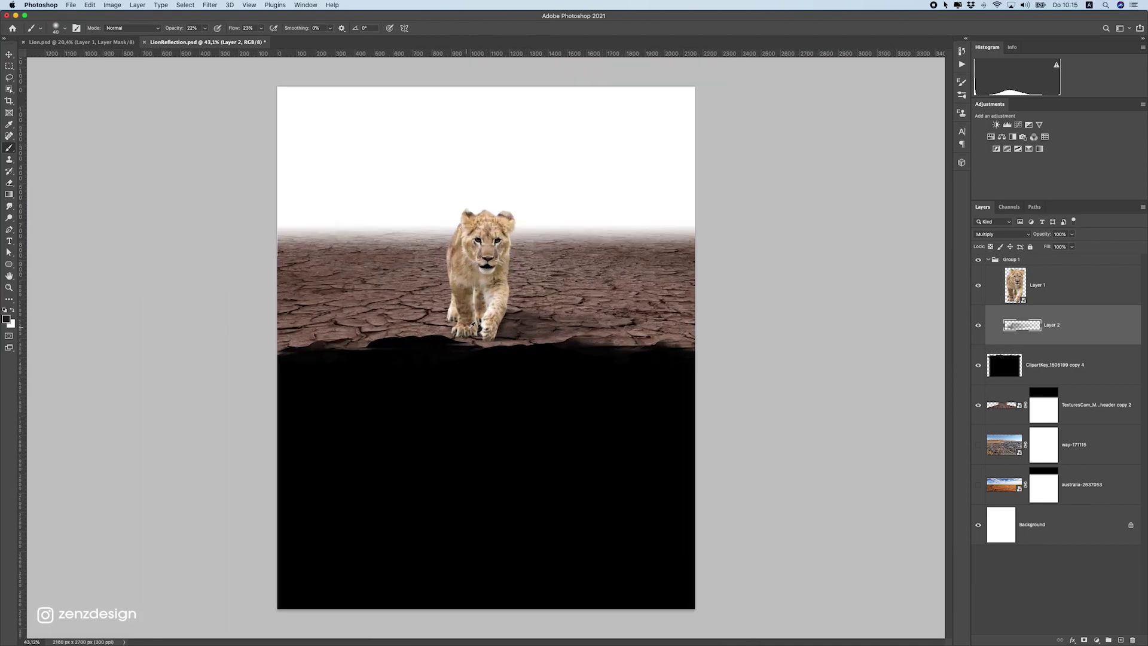
mouse_move(598, 333)
mouse_down()
mouse_move(505, 321)
mouse_move(642, 325)
mouse_up()
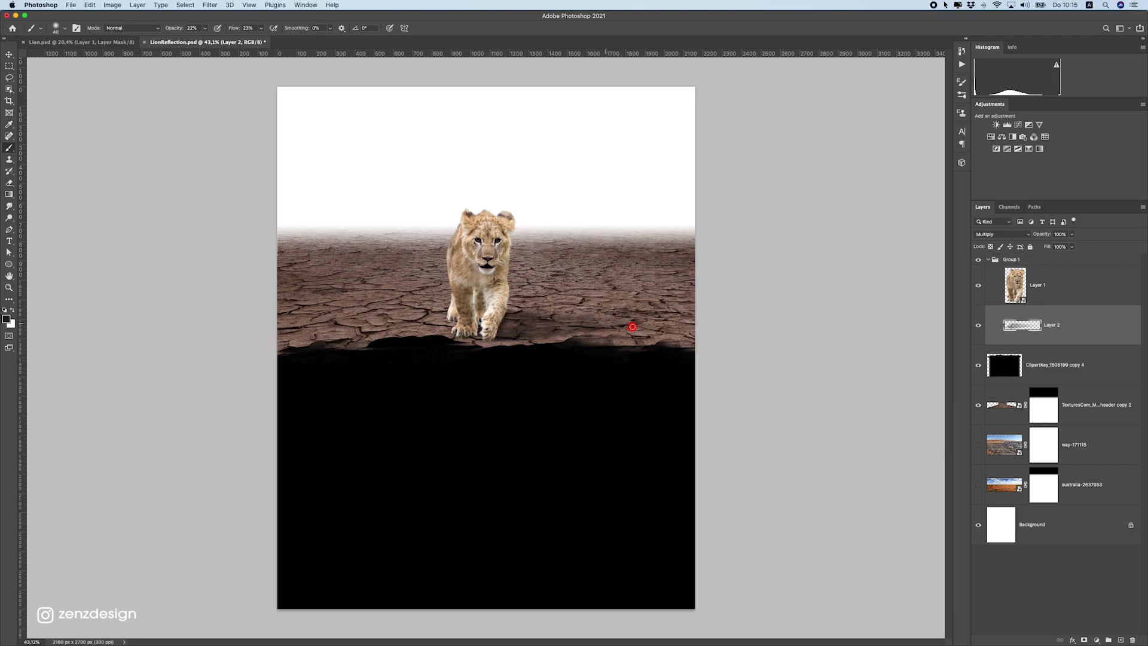
key(super+z)
mouse_move(482, 343)
mouse_down()
mouse_move(565, 340)
mouse_move(513, 336)
mouse_move(582, 362)
mouse_up()
- Paint dark contact shadows directly beneath the cub's paws with a much smaller brush at 85% opacity and 68% flow
scroll(443, 316, up, 8)
key(bracketleft)
key(bracketleft)
key(bracketleft)
key(bracketleft)
key(bracketleft)
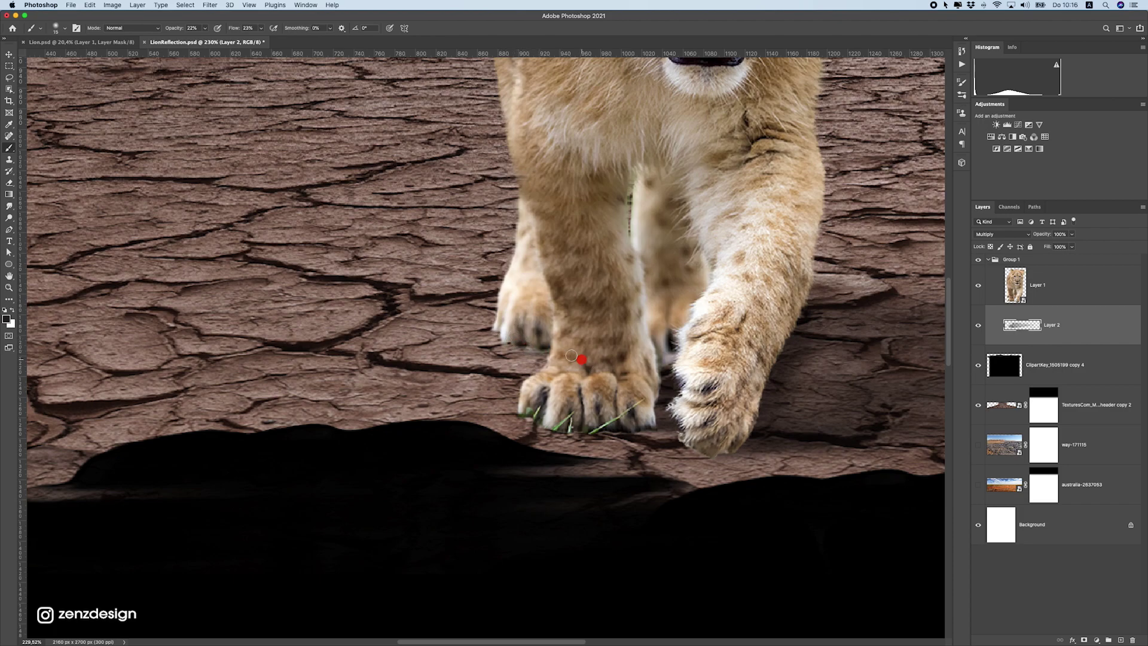
click(205, 28)
click(262, 32)
click(302, 20)
drag(522, 350, 509, 342)
drag(579, 431, 646, 428)
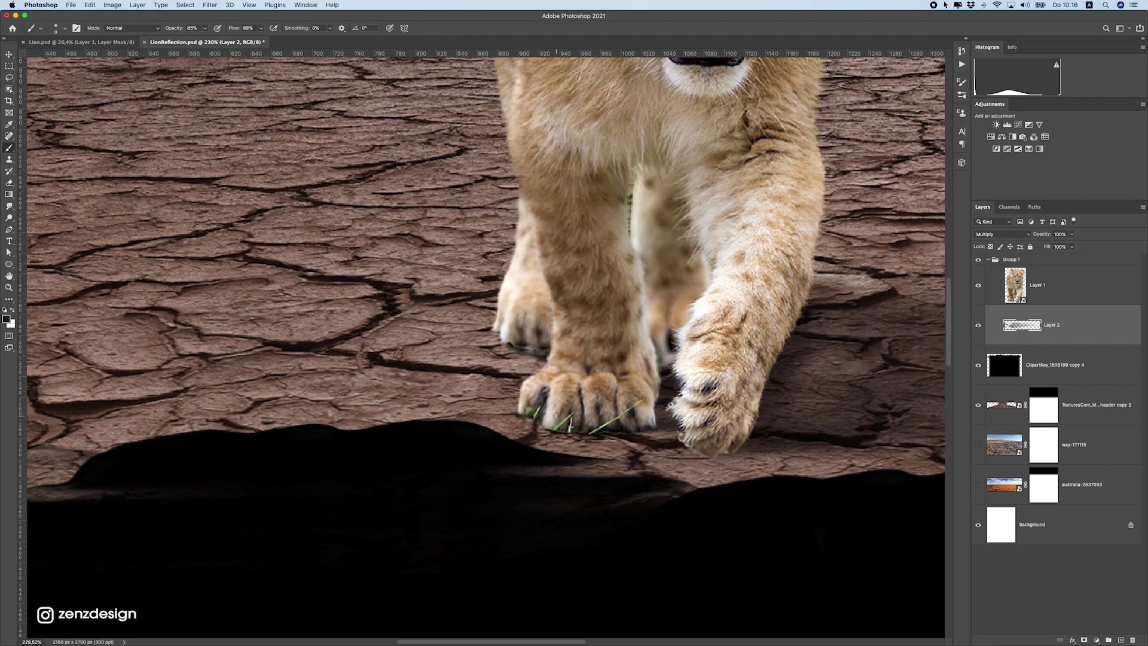
drag(608, 426, 656, 428)
- Lower the shadow layer's opacity to 86%
scroll(603, 444, down, 3)
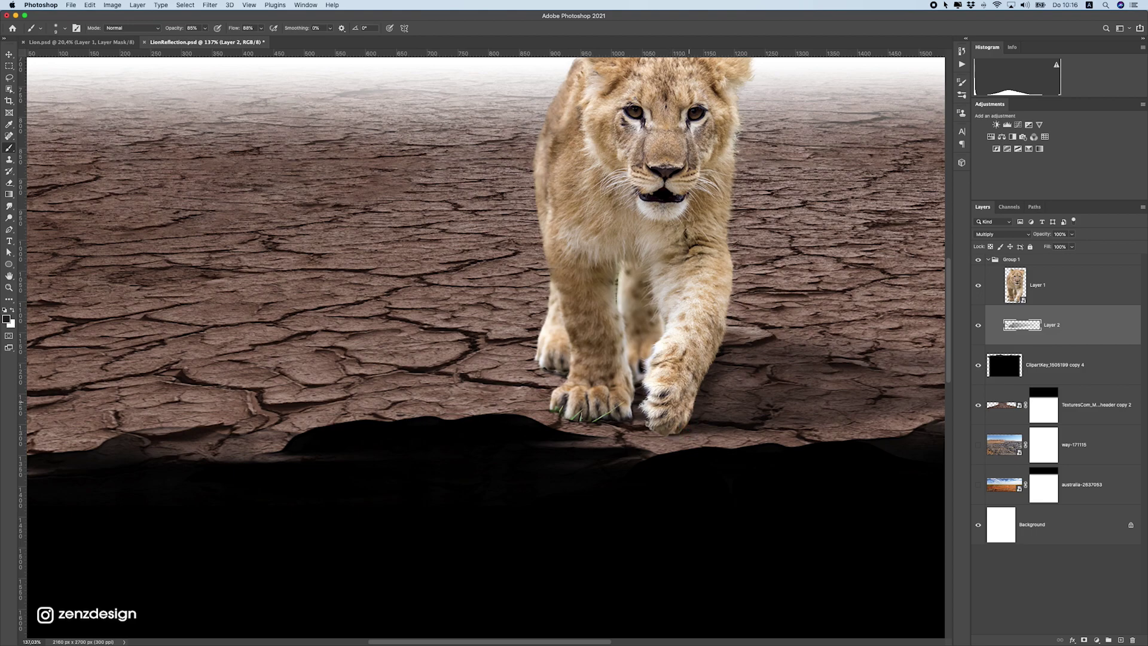
scroll(637, 374, down, 5)
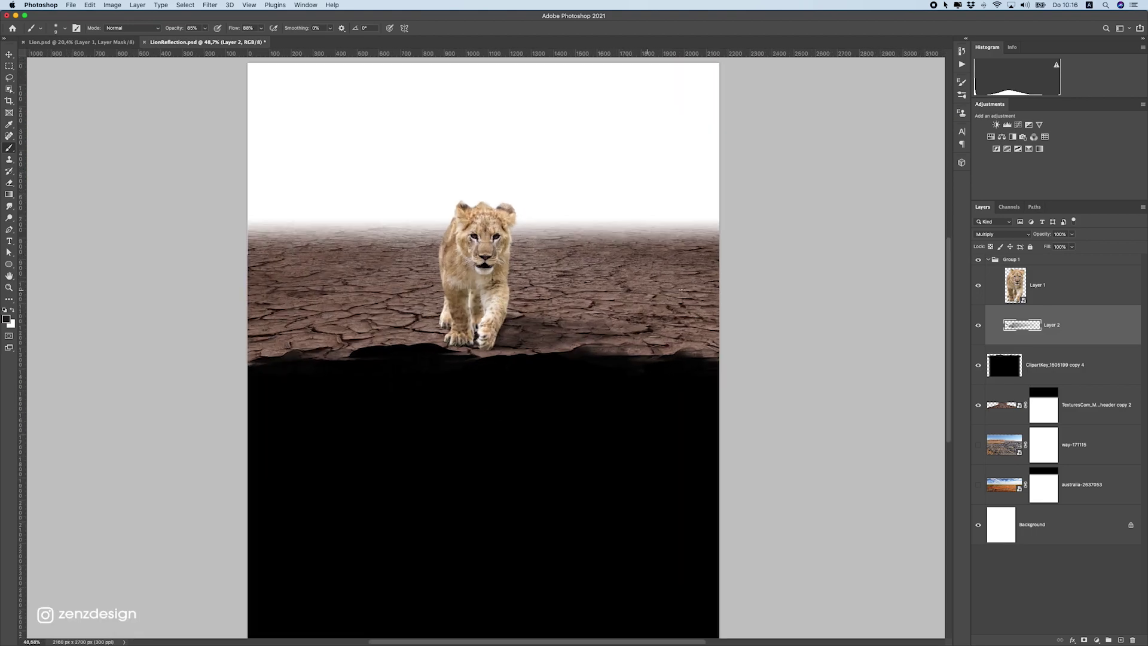
click(973, 329)
drag(1071, 235, 1065, 246)
scroll(566, 358, down, 5)
scroll(566, 357, up, 7)
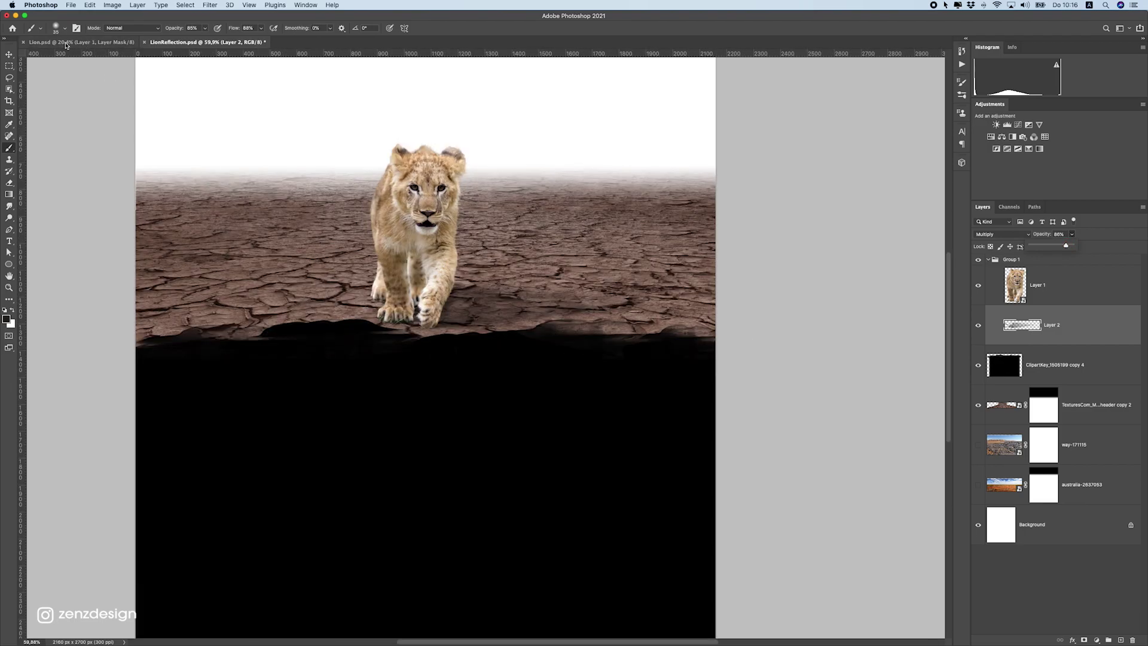
- Set the brush to 22% opacity and 21% flow for further soft shadow work around the cub's paws
click(204, 27)
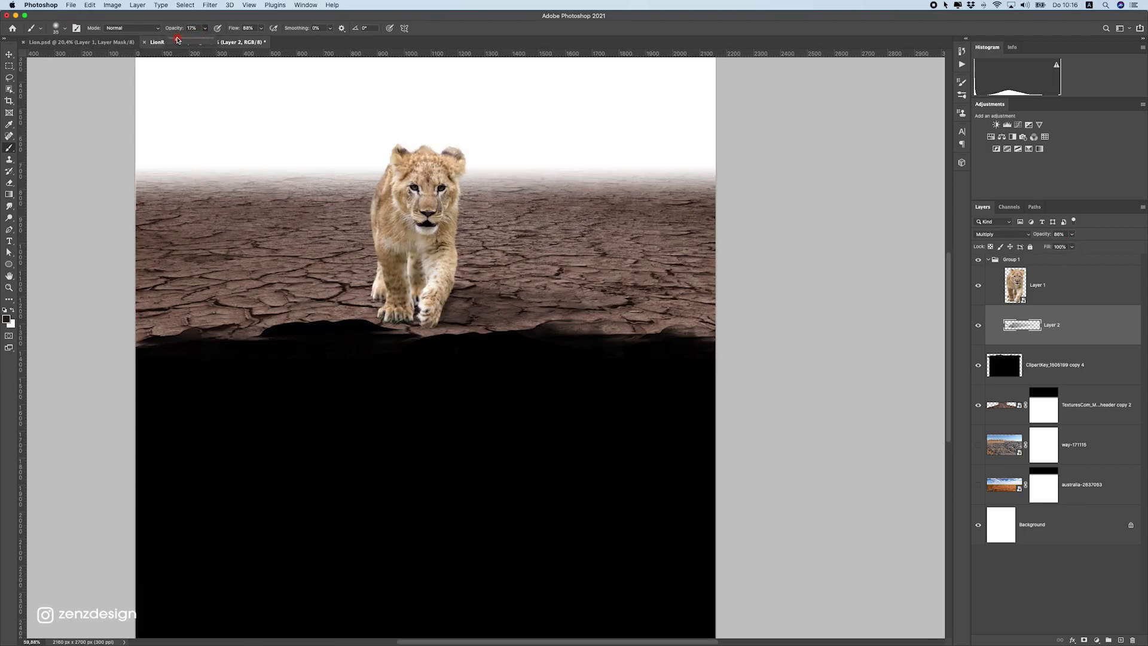
click(260, 28)
click(204, 27)
click(440, 290)
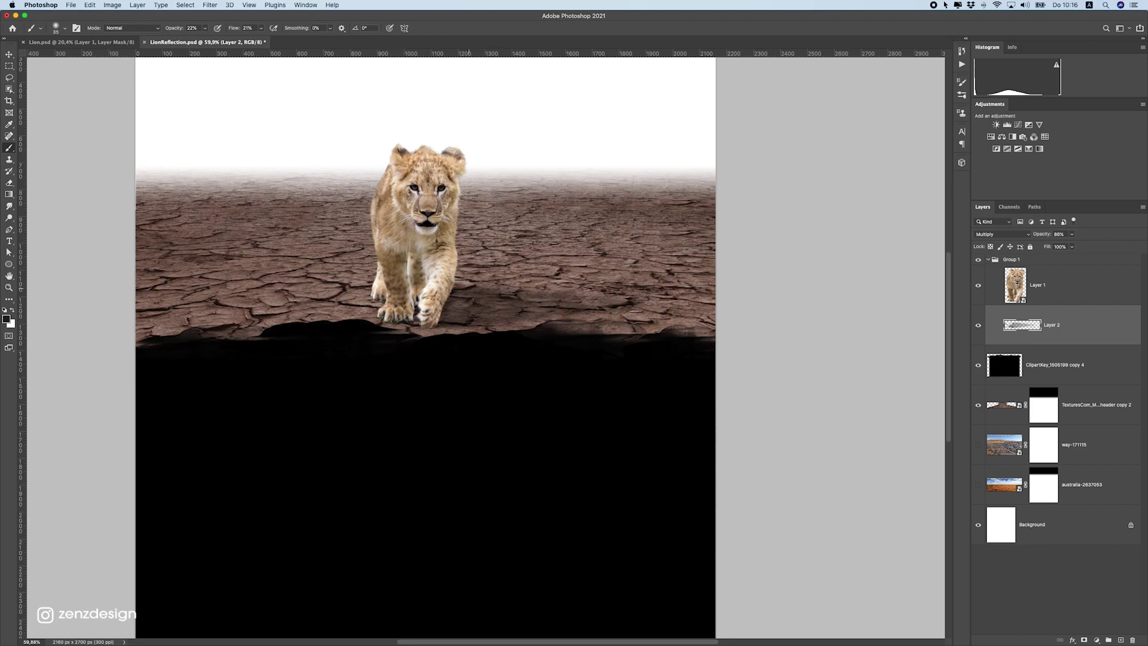
scroll(548, 291, down, 5)
scroll(529, 299, up, 6)
scroll(469, 308, up, 3)
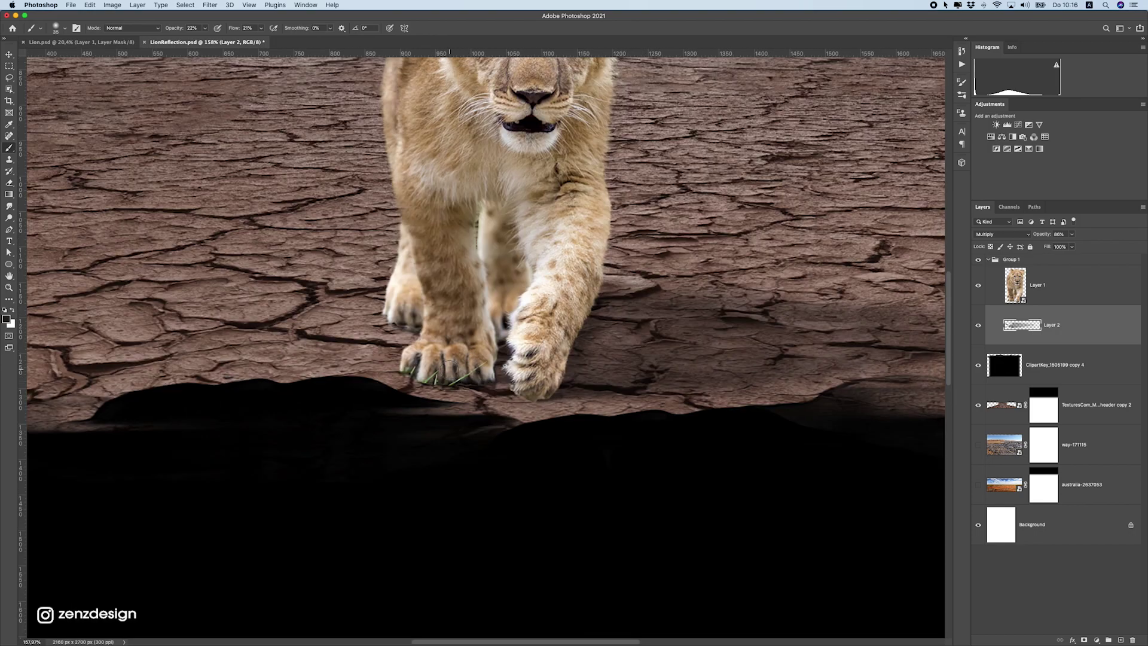
scroll(504, 321, down, 6)
scroll(451, 324, up, 2)
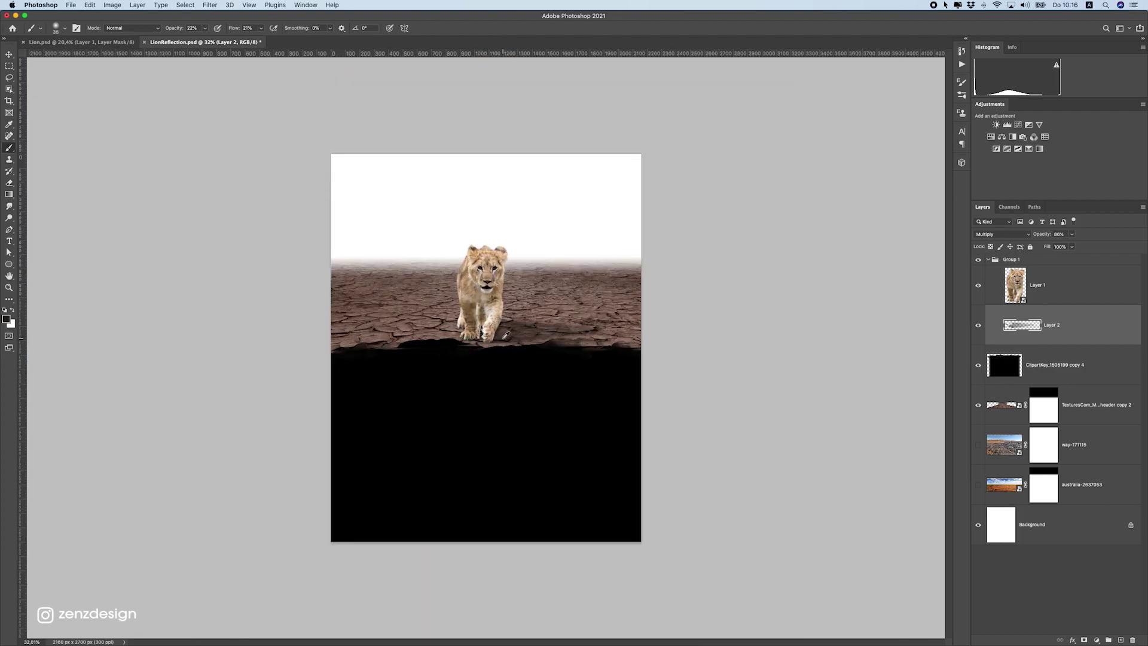
scroll(506, 335, up, 1)
scroll(505, 336, down, 2)
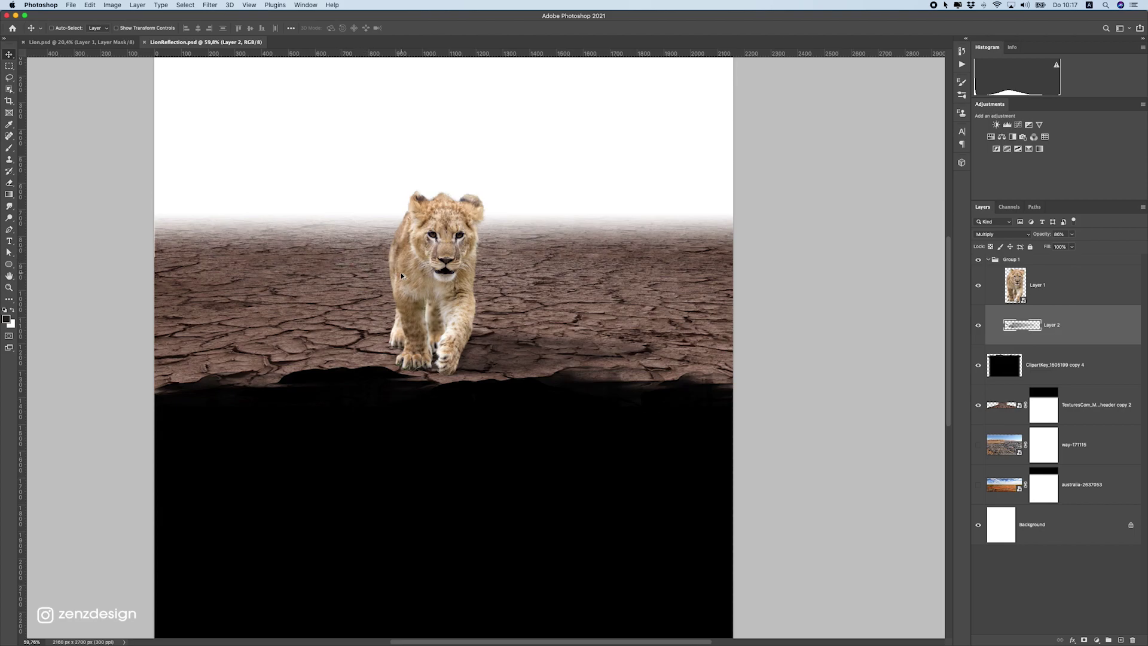
scroll(402, 276, down, 1)
scroll(477, 356, up, 2)
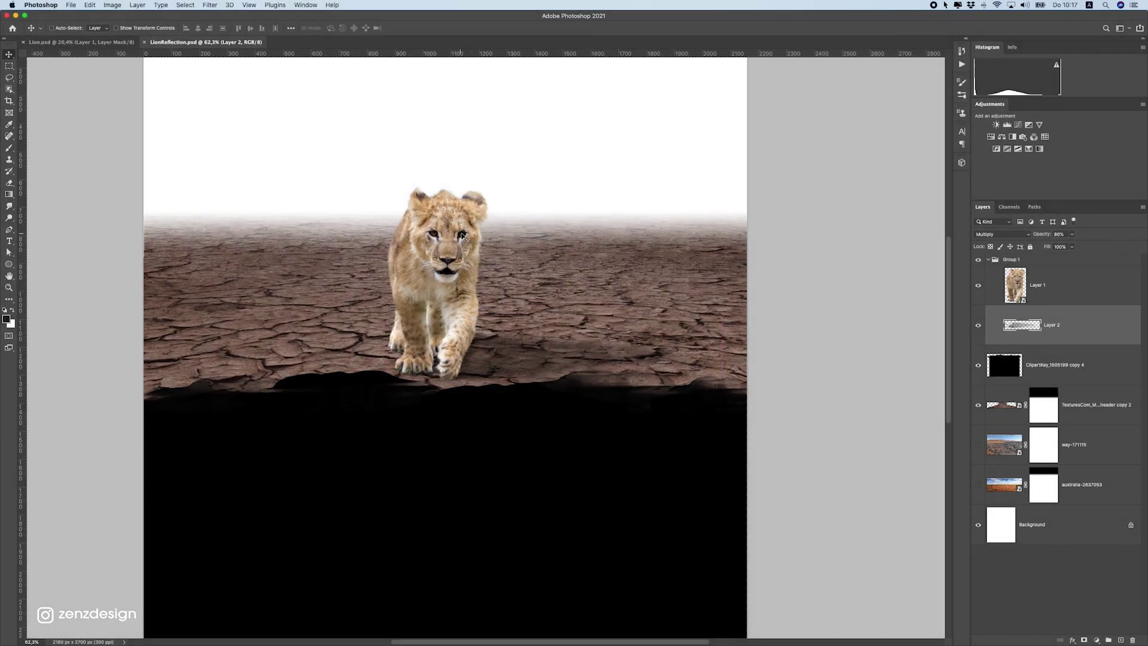
- Add a Curves adjustment clipped to the cub layer and lower its white point to output 141 to darken the cub
click(1044, 283)
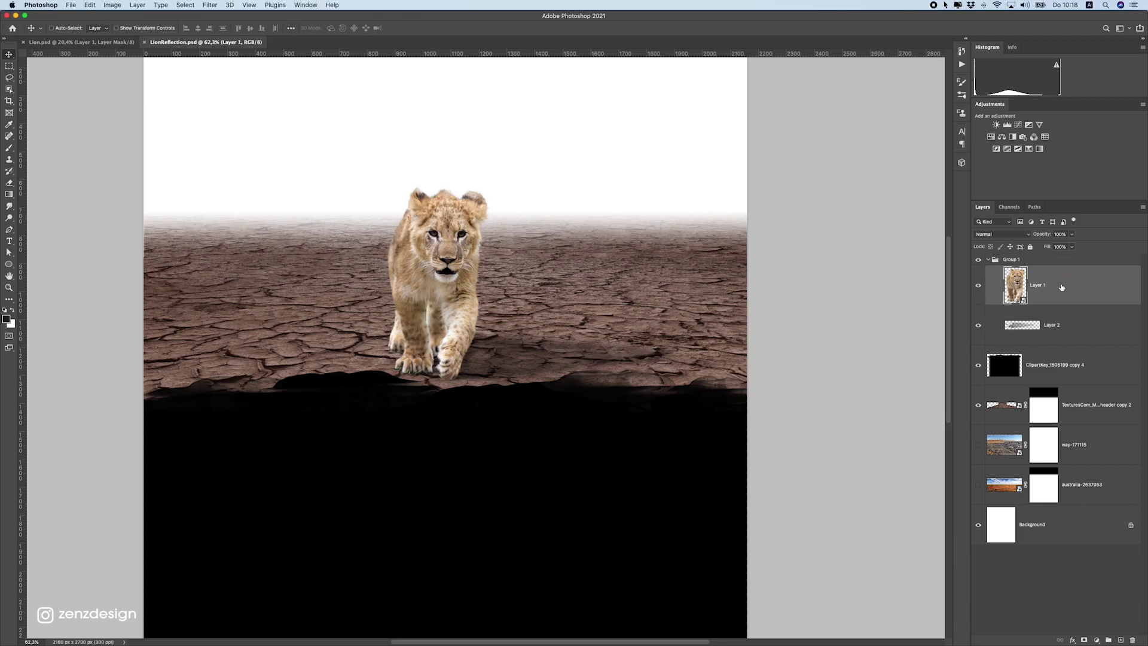
click(1098, 641)
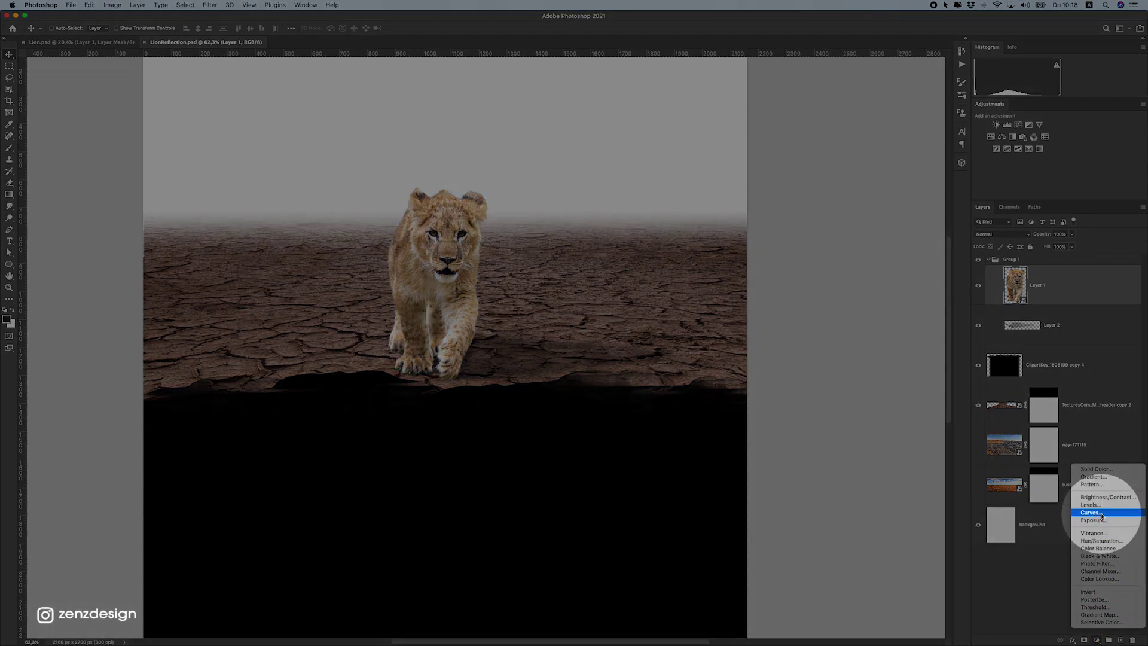
click(1102, 515)
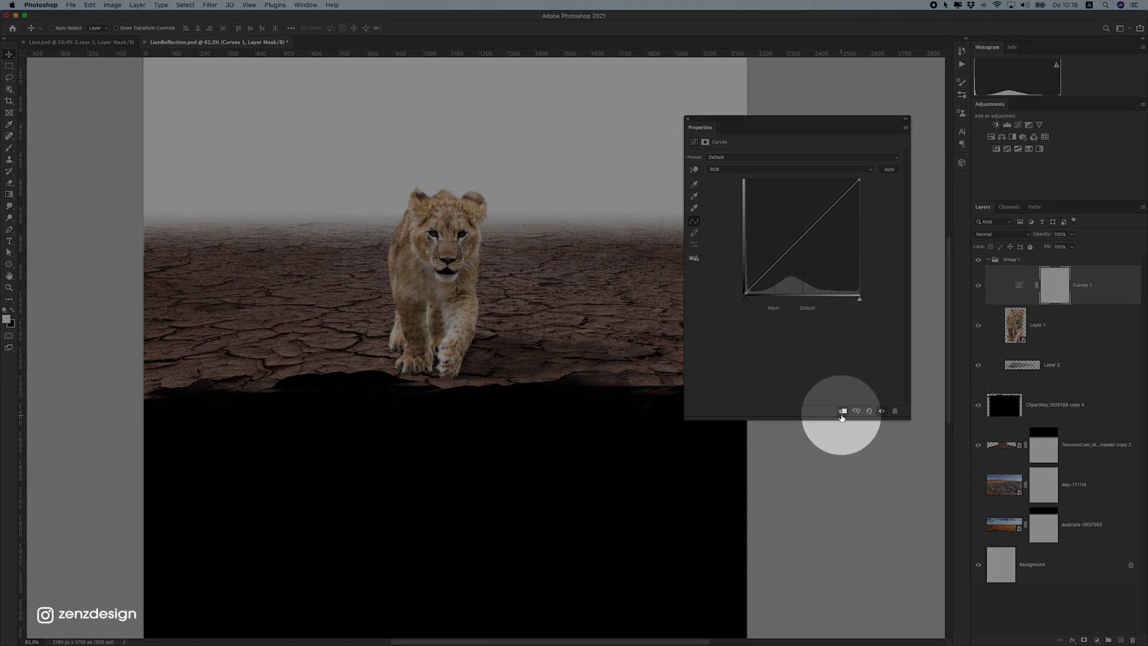
click(843, 410)
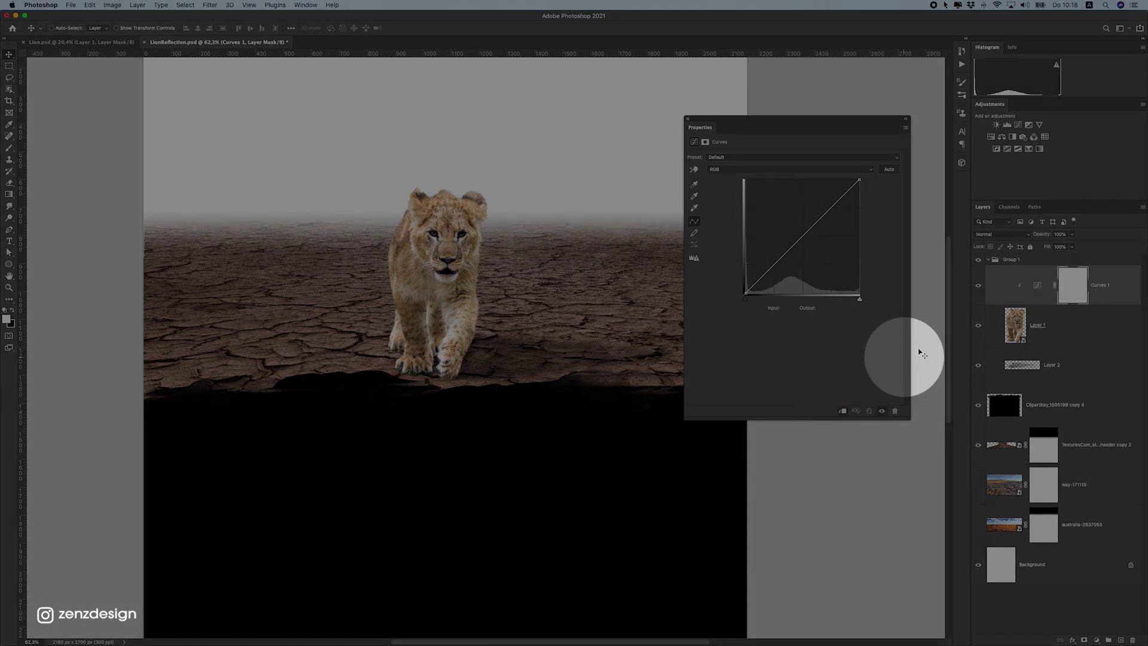
click(864, 219)
drag(862, 180, 889, 231)
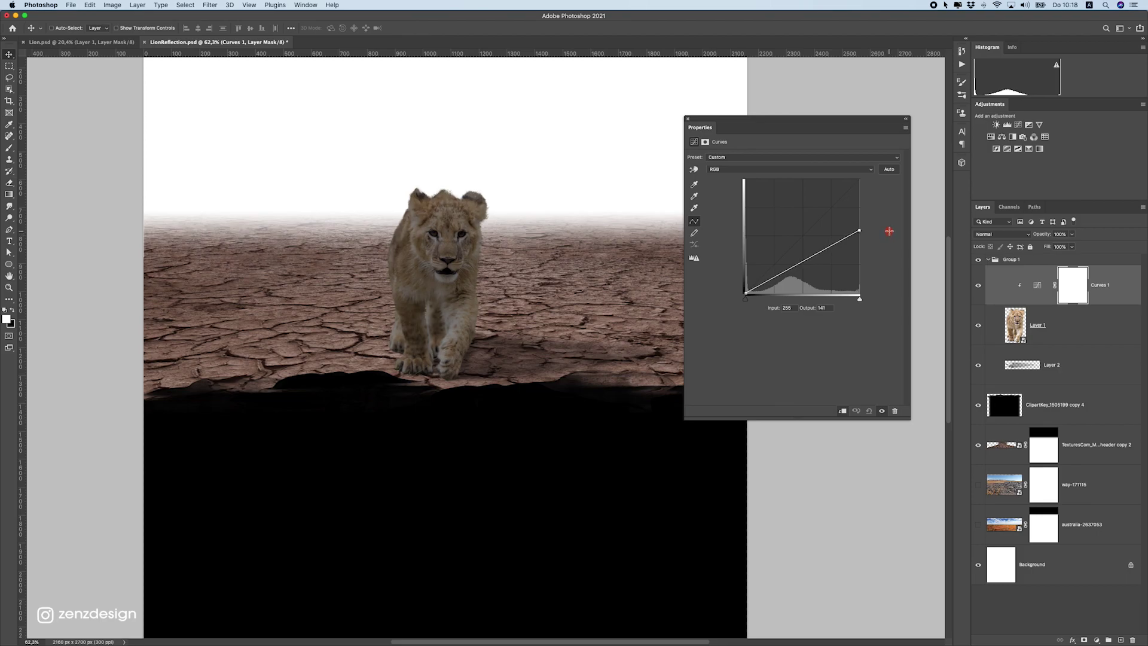
- Prepare a black brush at 100% opacity and 100% flow for painting on the Curves mask
scroll(463, 290, left, 2)
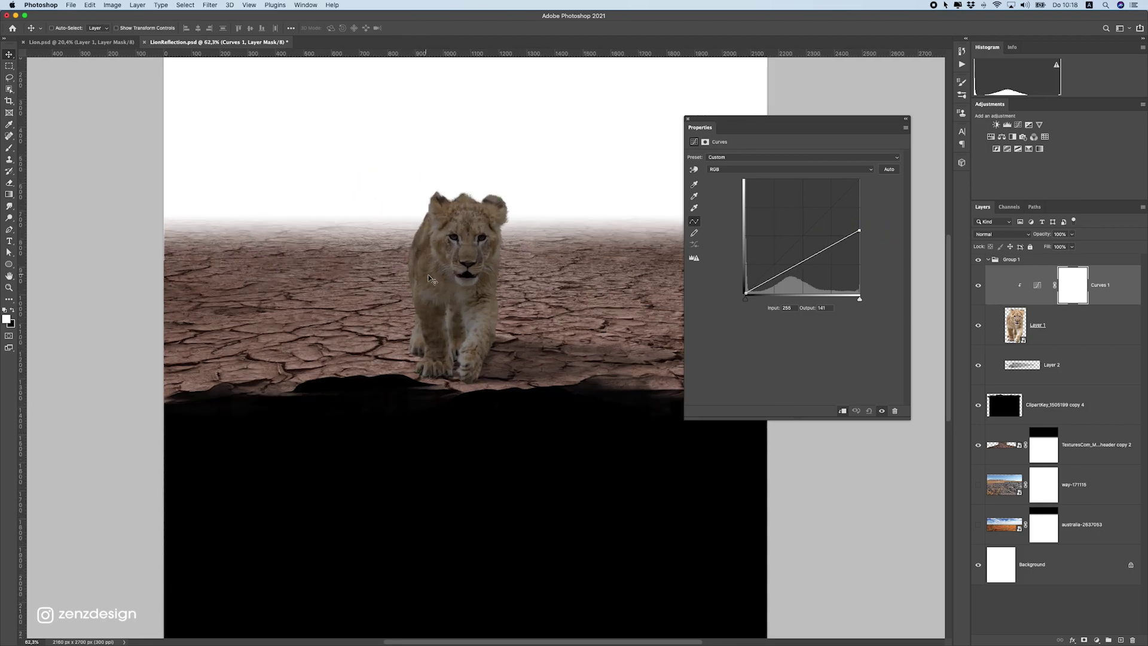
click(9, 150)
click(38, 148)
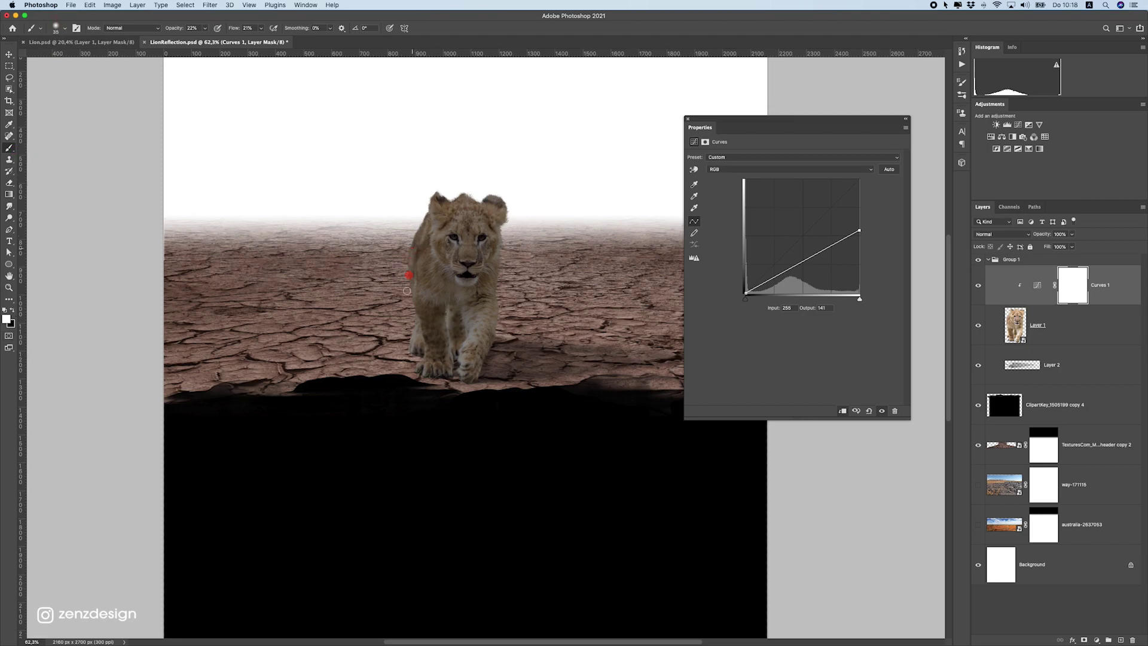
click(13, 311)
drag(204, 30, 296, 40)
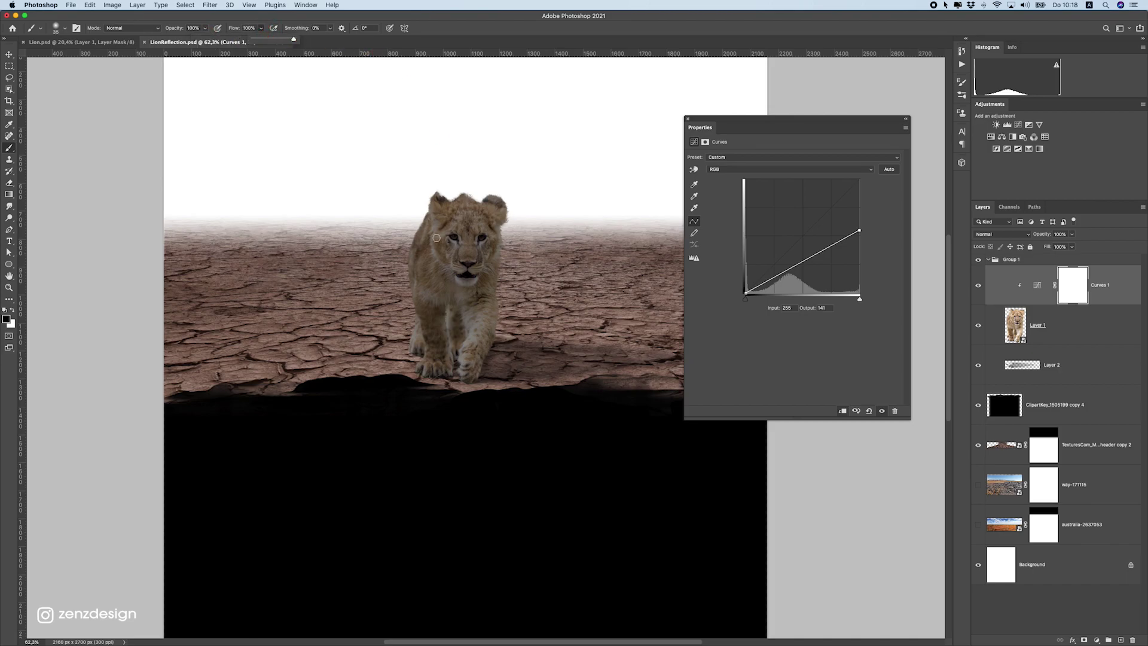
- Mask the darkening off the left side of the cub's head and body with a larger brush, undoing the last stroke
key(bracketright)
key(bracketright)
key(bracketright)
mouse_move(435, 211)
mouse_down()
mouse_move(463, 279)
mouse_move(442, 166)
mouse_move(451, 258)
mouse_move(444, 201)
mouse_move(434, 252)
mouse_move(434, 210)
mouse_move(424, 206)
mouse_move(417, 332)
mouse_move(437, 235)
mouse_move(429, 272)
mouse_up()
key(bracketright)
key(bracketright)
key(bracketright)
mouse_move(428, 330)
mouse_down()
mouse_move(417, 371)
mouse_move(441, 353)
mouse_move(456, 373)
mouse_move(422, 384)
mouse_move(441, 356)
mouse_move(432, 399)
mouse_move(439, 351)
mouse_move(449, 393)
mouse_move(440, 265)
mouse_move(447, 379)
mouse_move(449, 311)
mouse_move(445, 287)
mouse_up()
key(super+z)
- Refine the Curves mask over the cub's front legs and chest with a smaller brush, undoing stray strokes
scroll(417, 361, up, 5)
key(bracketleft)
key(bracketleft)
key(bracketleft)
key(bracketleft)
key(bracketleft)
mouse_move(518, 408)
mouse_down()
mouse_move(545, 286)
mouse_move(510, 325)
mouse_move(575, 321)
mouse_move(571, 241)
mouse_up()
scroll(508, 326, down, 5)
scroll(473, 305, up, 5)
key(super+z)
mouse_move(577, 318)
mouse_down()
mouse_move(552, 364)
mouse_move(572, 346)
mouse_move(560, 406)
mouse_up()
key(super+z)
key(super+z)
mouse_move(568, 347)
mouse_down()
mouse_move(549, 413)
mouse_move(558, 426)
mouse_up()
mouse_move(446, 353)
mouse_down()
mouse_move(433, 393)
mouse_move(442, 304)
mouse_move(440, 321)
mouse_up()
key(super+z)
- Examine the masked light and shade on the cub up close and within the whole composition
scroll(487, 221, up, 10)
key(super+0)
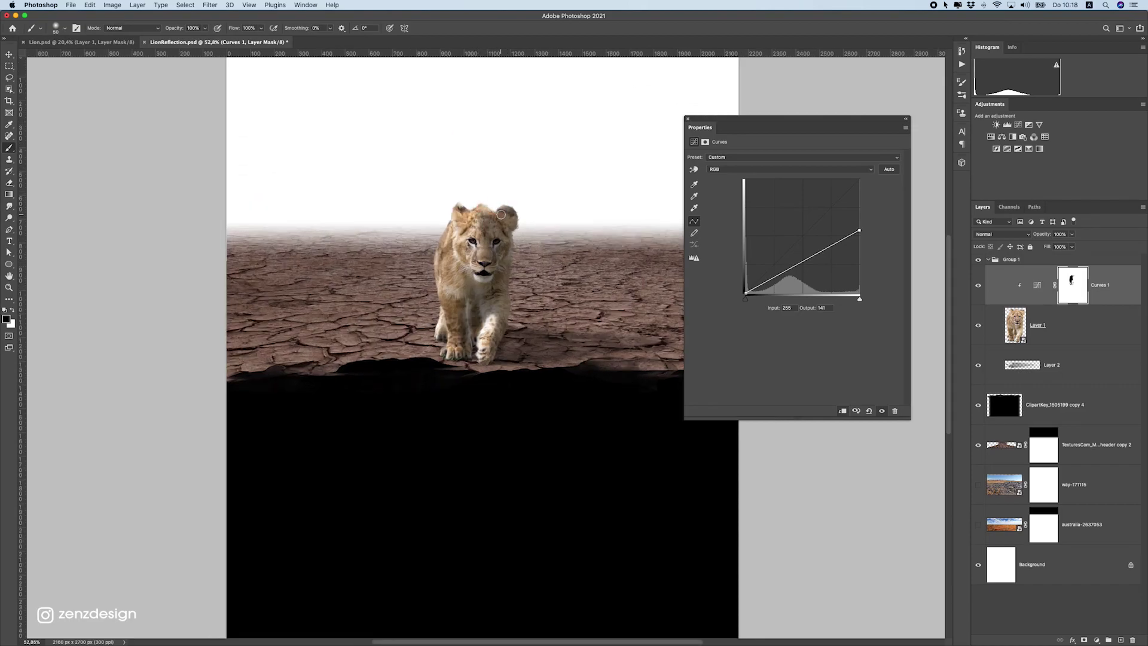
scroll(503, 196, up, 4)
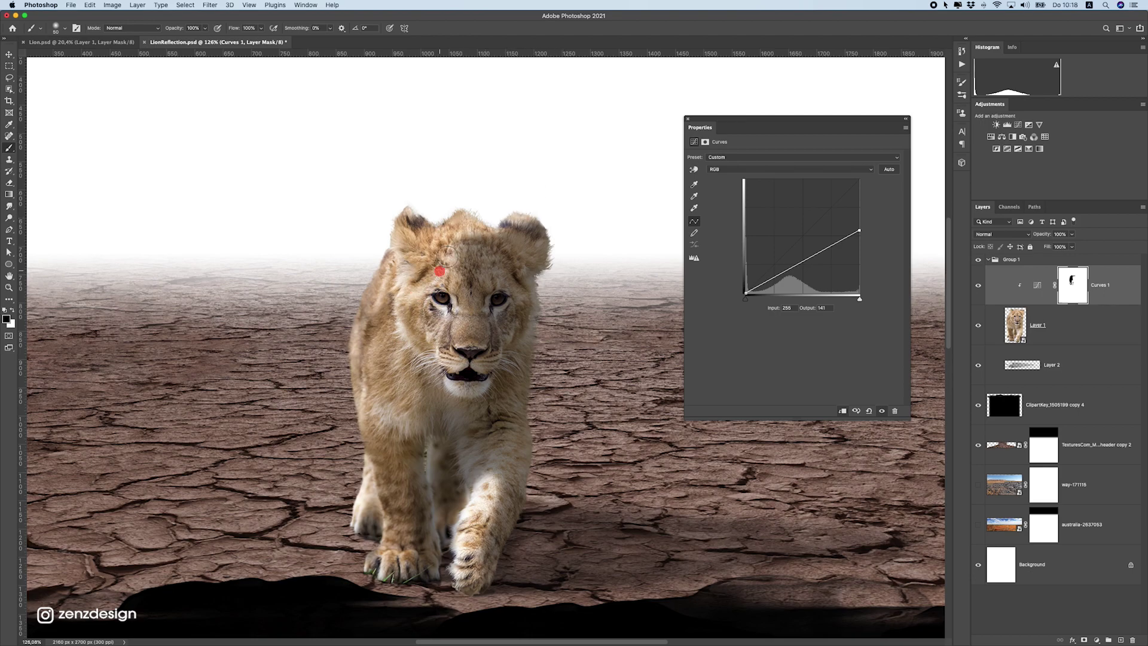
scroll(487, 272, down, 5)
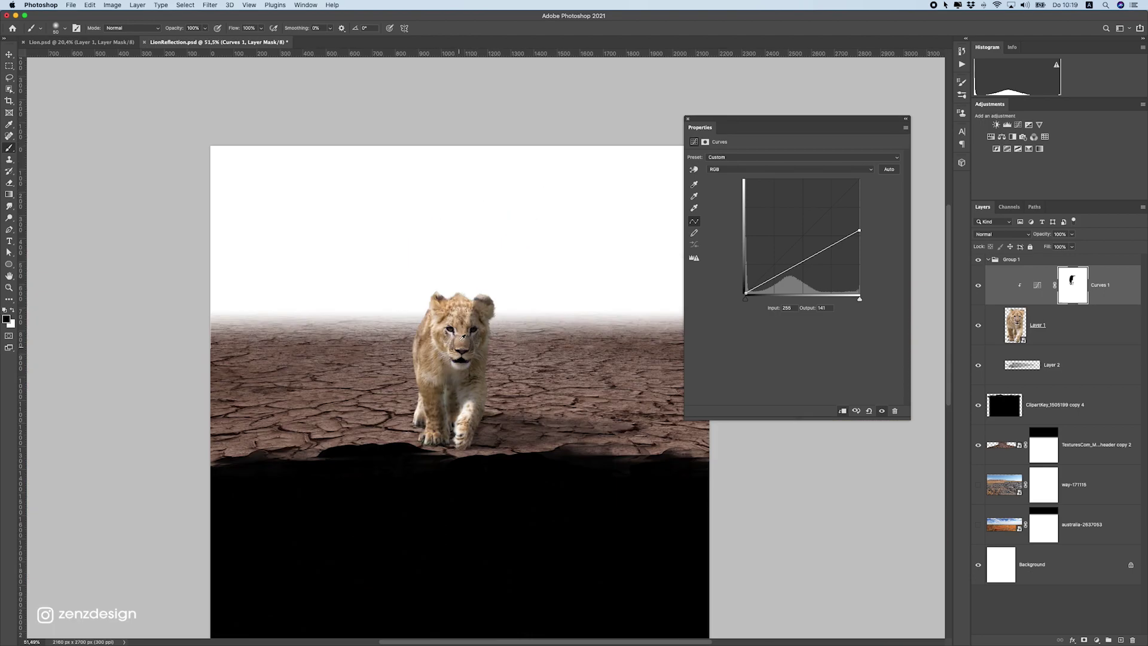
scroll(527, 291, up, 4)
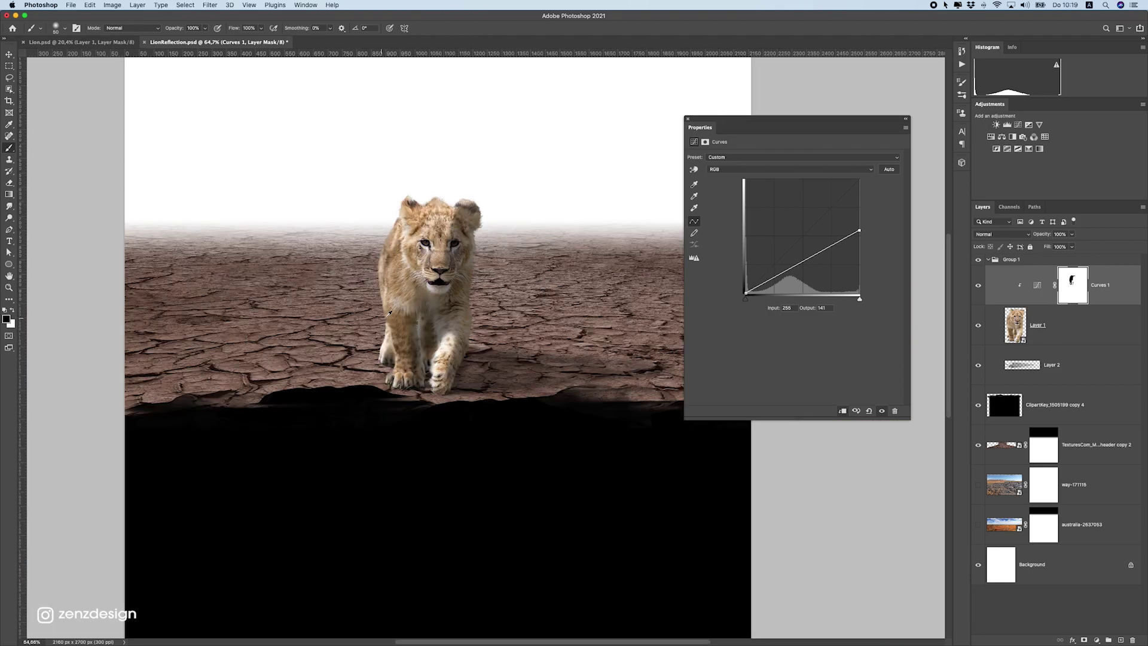
scroll(384, 316, down, 4)
scroll(395, 311, up, 4)
- Try slightly darkening the midtones of the cub's Curves adjustment
drag(802, 263, 804, 266)
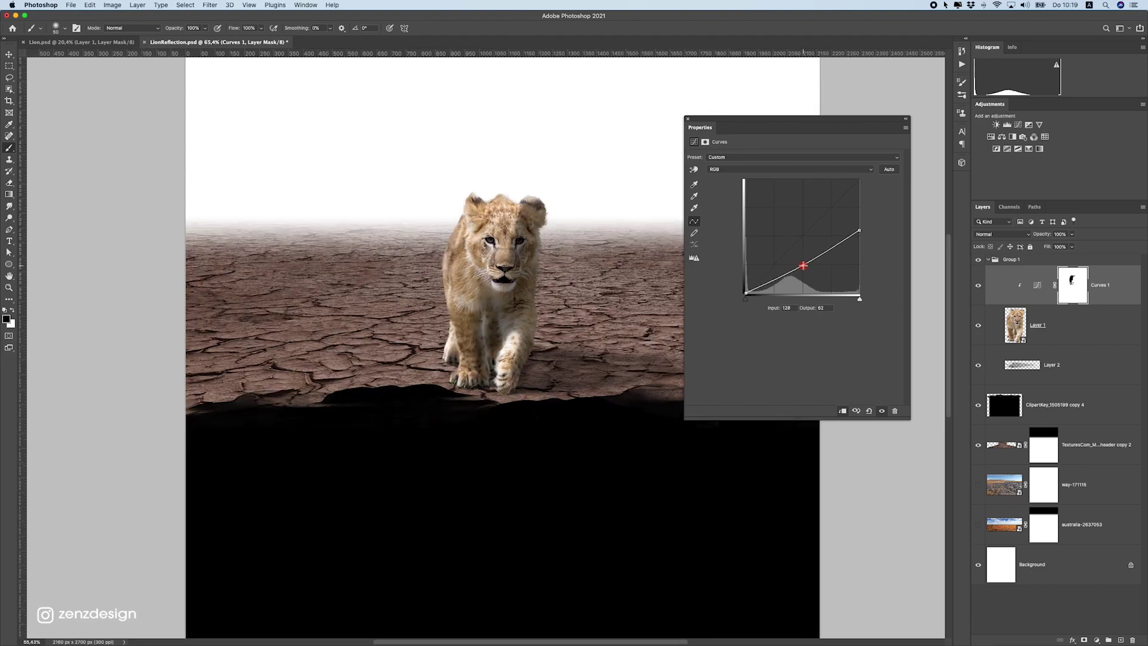
scroll(501, 294, down, 2)
scroll(502, 294, up, 2)
mouse_move(860, 229)
mouse_down()
mouse_move(864, 213)
mouse_move(866, 230)
mouse_up()
scroll(542, 296, down, 2)
scroll(542, 296, up, 2)
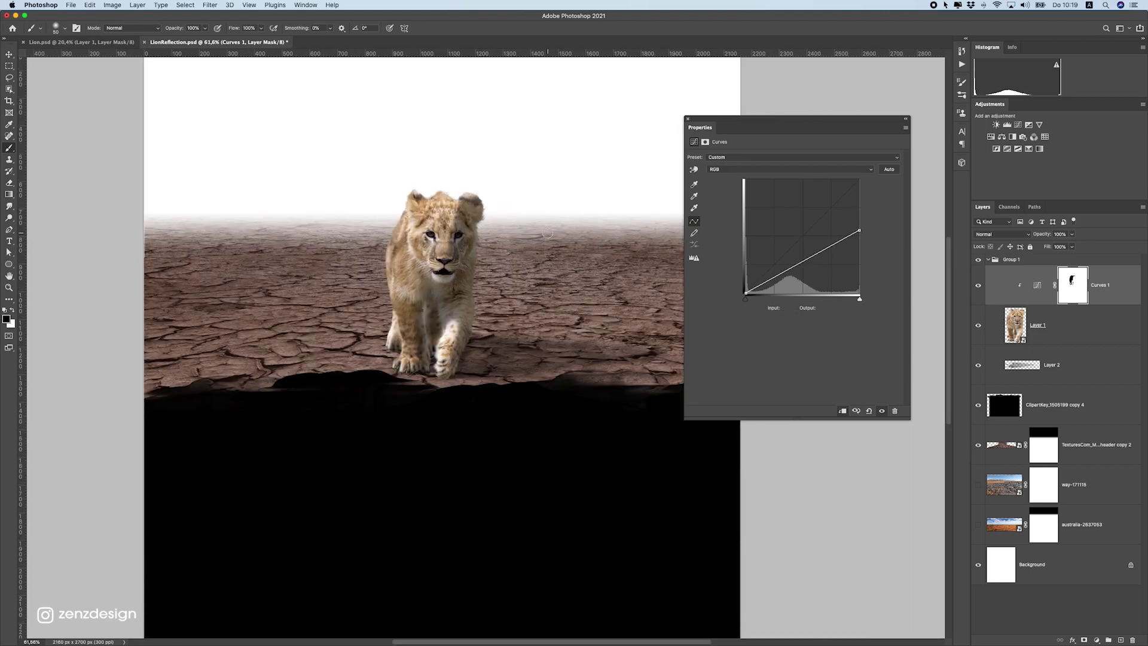
- Add a new layer above the Curves adjustment and clip it to the cub layer
click(687, 118)
scroll(500, 252, down, 2)
scroll(500, 251, up, 2)
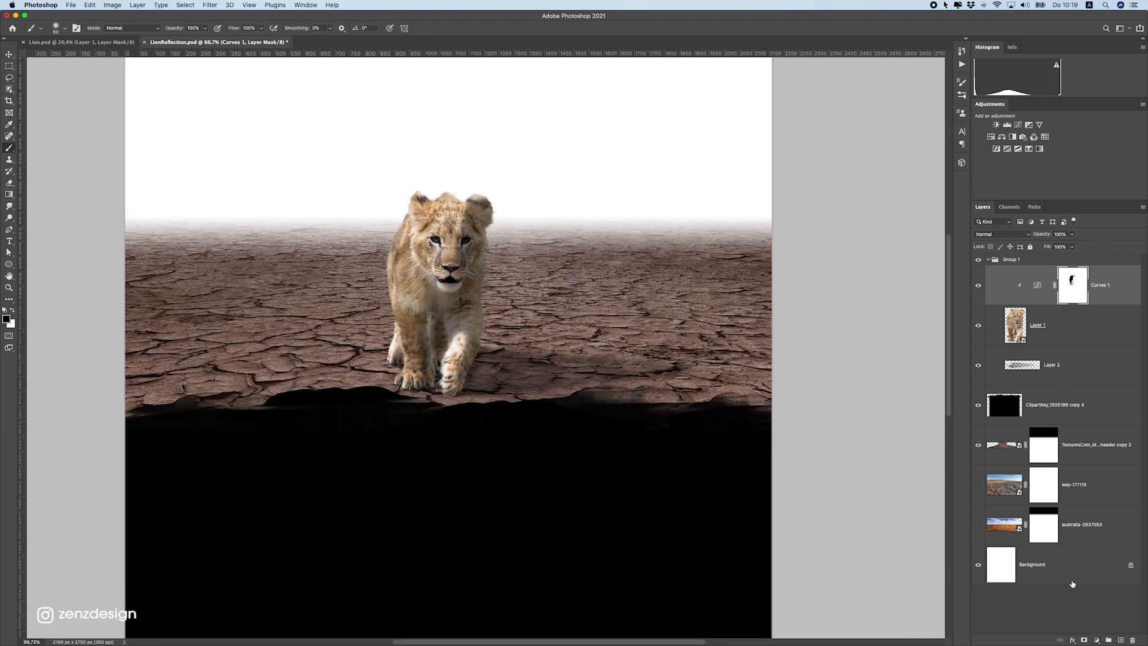
click(1121, 640)
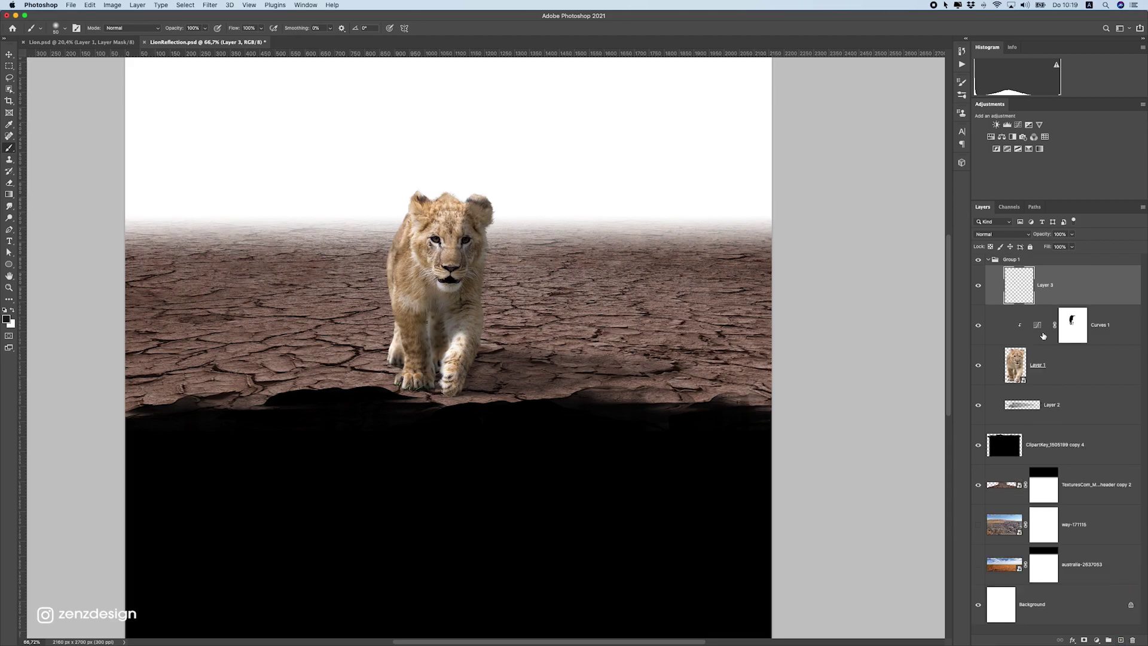
right_click(1092, 279)
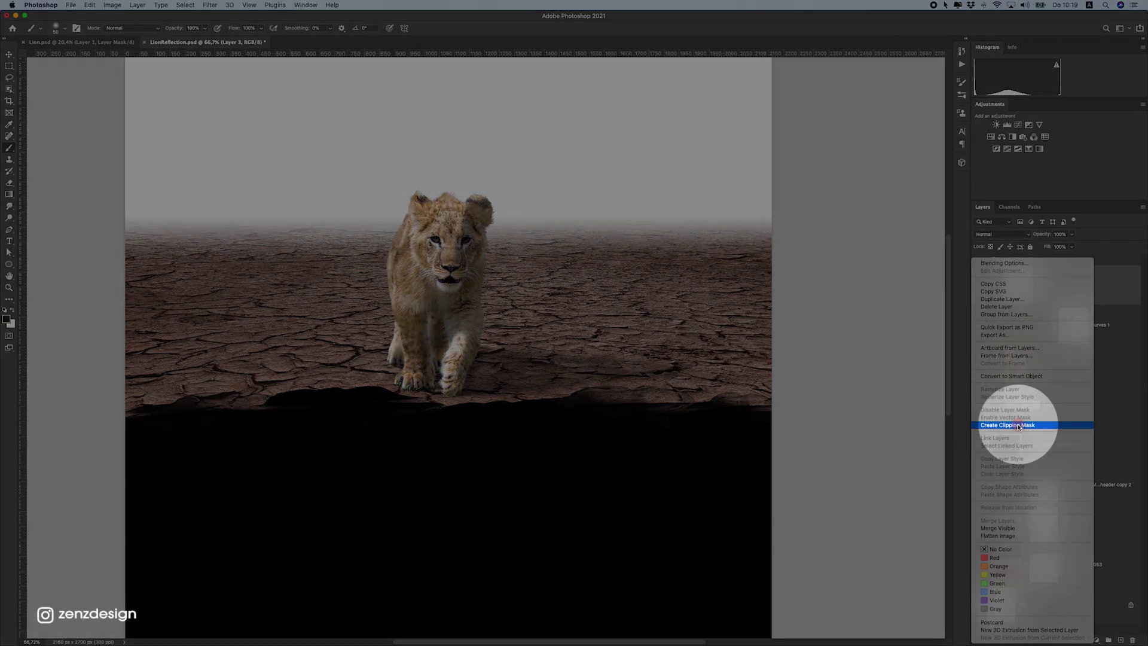
click(1019, 425)
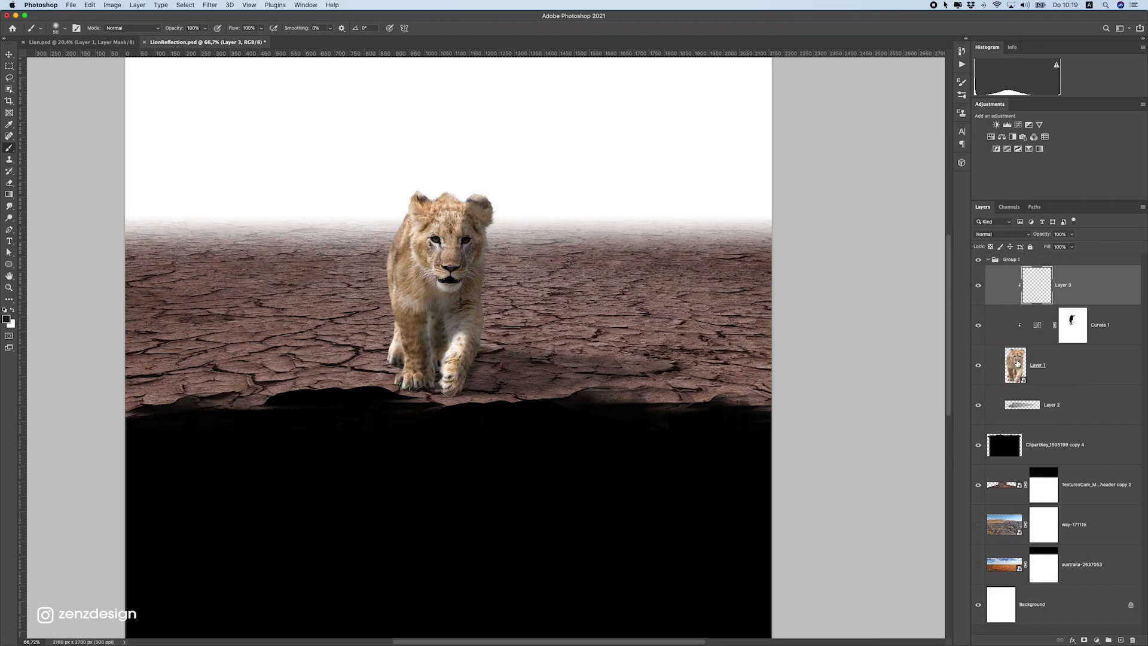
- Fill the new clipped layer with 50% Gray and set its blend mode to Overlay
click(85, 4)
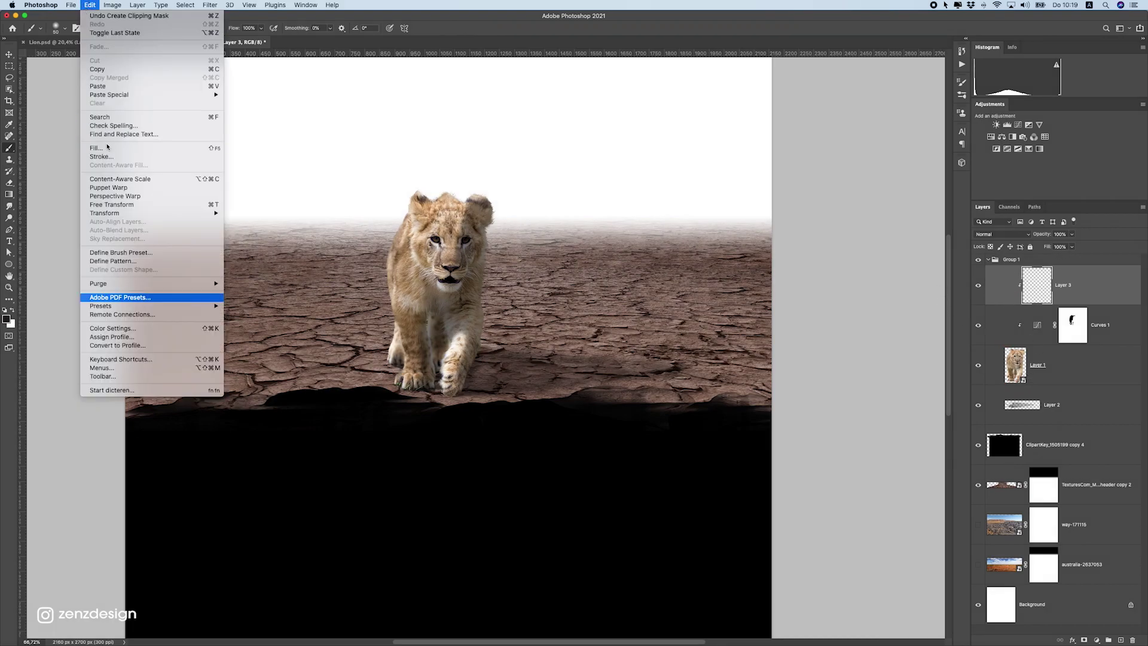
click(96, 149)
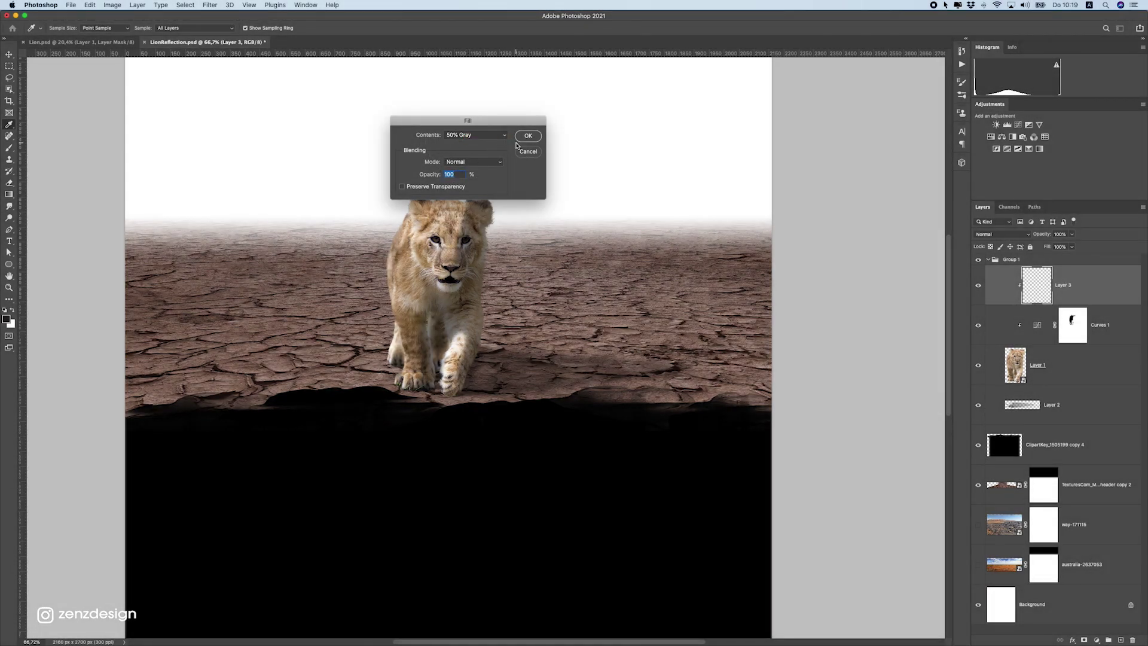
click(522, 137)
key(b)
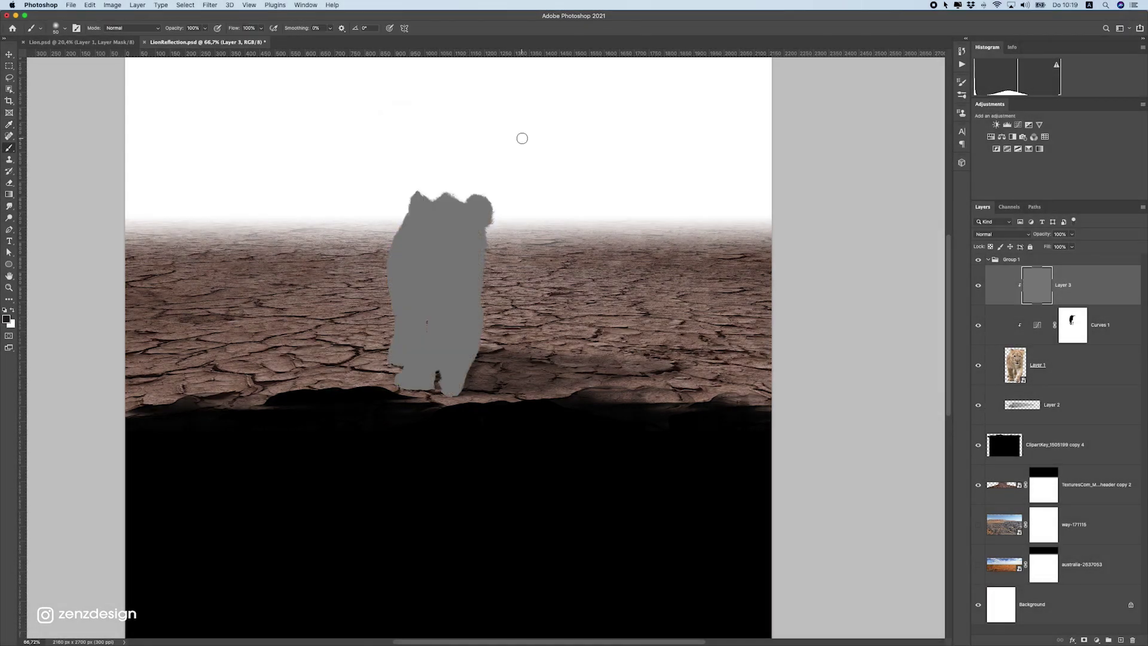
click(1002, 234)
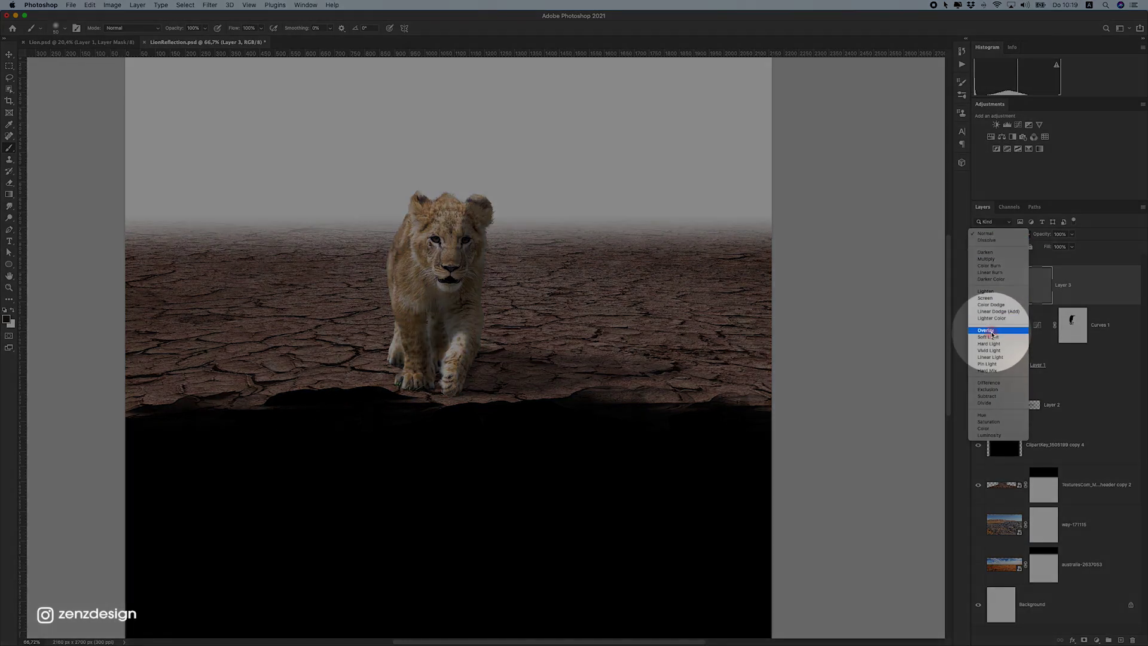
click(990, 331)
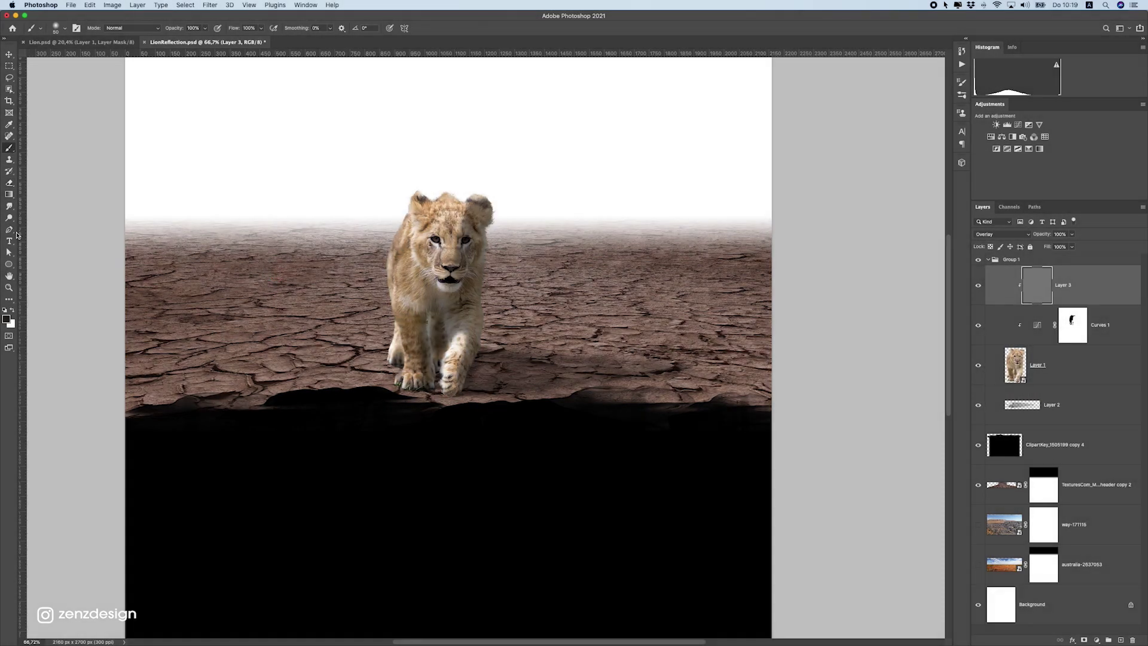
- Set the Burn tool to the Highlights range with 40% exposure
click(9, 218)
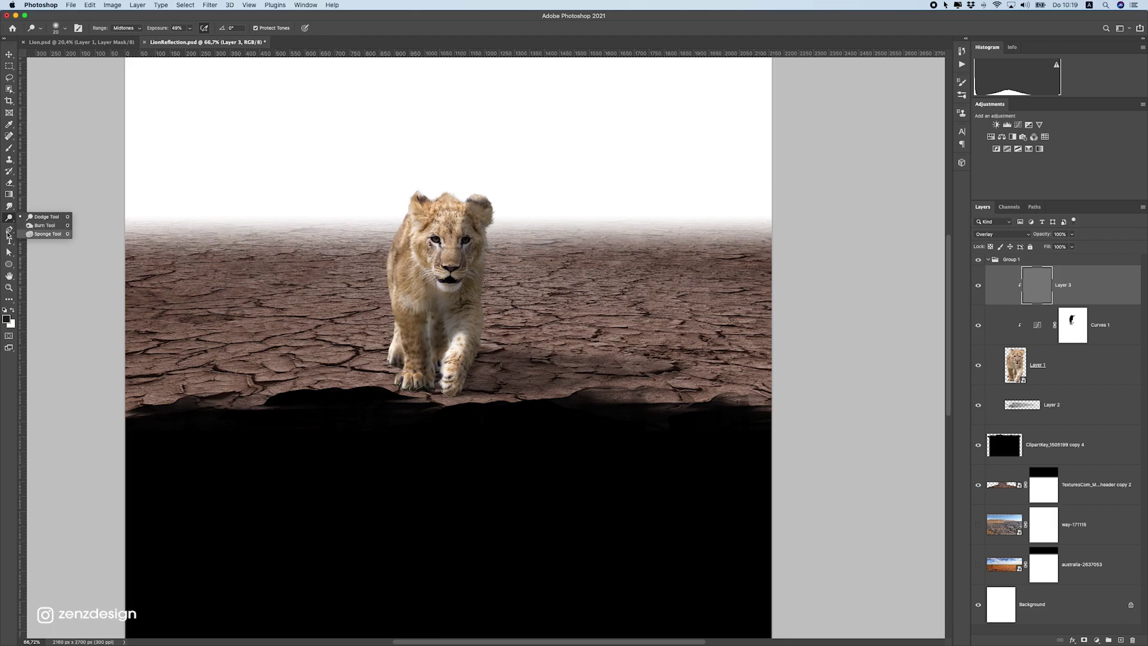
click(48, 225)
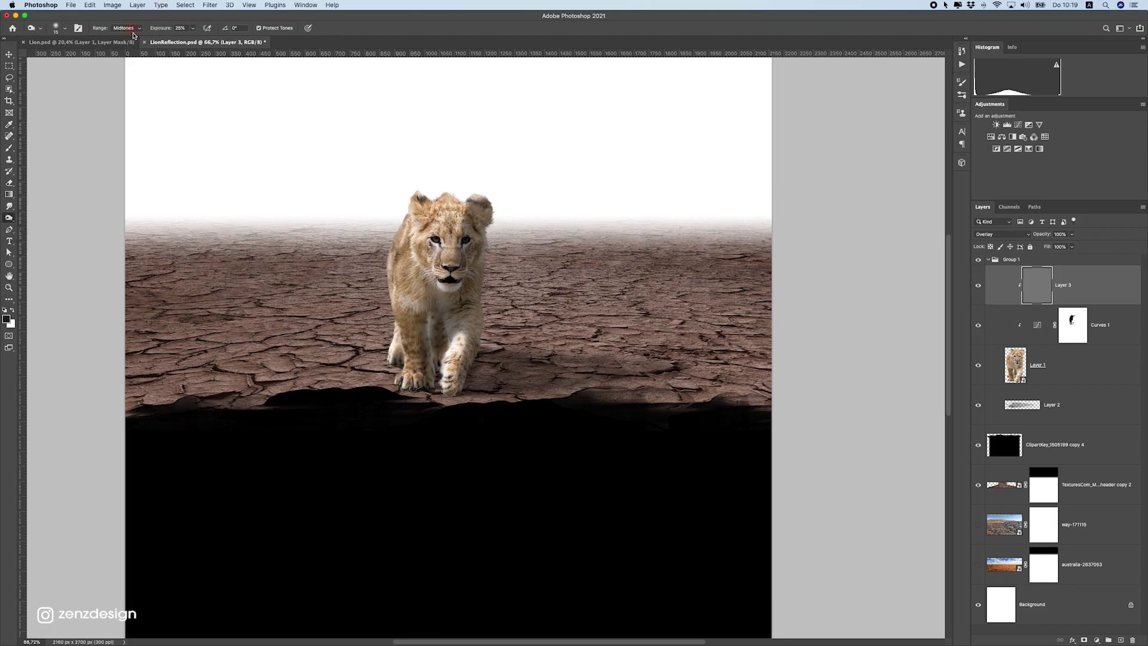
click(132, 31)
click(125, 37)
click(193, 28)
- Burn the area between the cub's front legs and lower chest with an enlarged brush
scroll(489, 316, up, 5)
key(bracketright)
key(bracketright)
key(bracketright)
key(bracketright)
click(377, 346)
drag(360, 348, 363, 303)
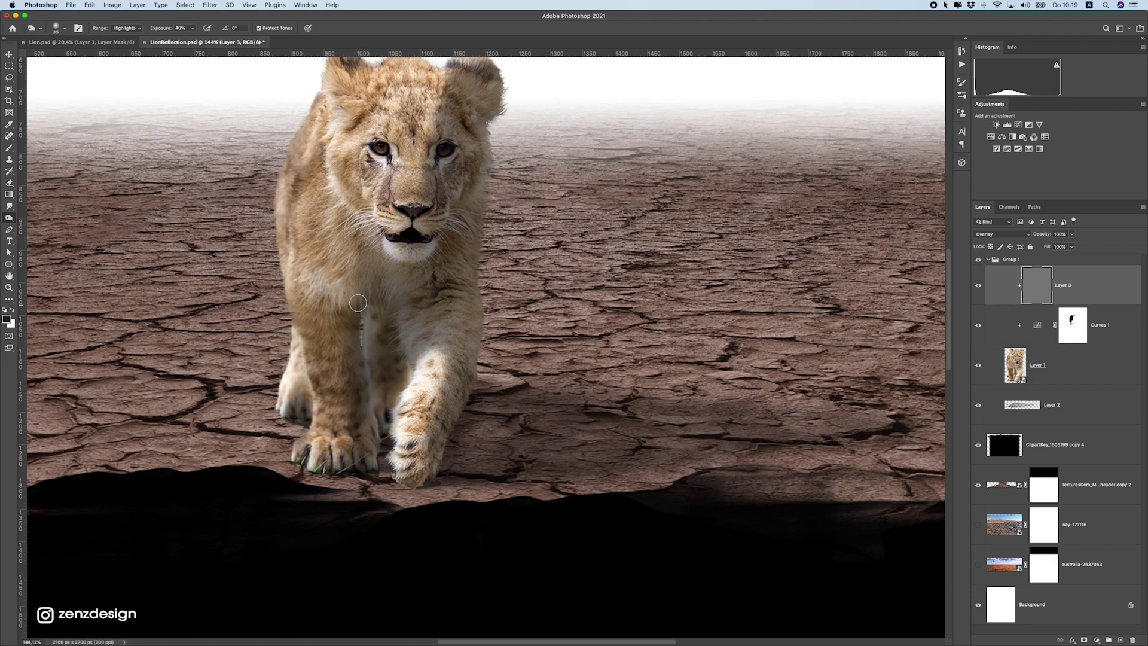
- Reduce the burn exposure to 29% and darken the cub's chest, under the chin, and along the front leg and paw
click(194, 29)
click(233, 301)
mouse_move(361, 420)
mouse_down()
mouse_move(376, 424)
mouse_move(346, 359)
mouse_move(350, 335)
mouse_up()
mouse_move(380, 258)
mouse_down()
mouse_move(462, 430)
mouse_move(438, 467)
mouse_move(455, 407)
mouse_move(453, 451)
mouse_move(456, 371)
mouse_move(367, 499)
mouse_move(386, 470)
mouse_move(291, 468)
mouse_move(422, 505)
mouse_move(416, 488)
mouse_move(449, 433)
mouse_move(442, 461)
mouse_move(490, 335)
mouse_move(463, 409)
mouse_move(463, 244)
mouse_move(478, 380)
mouse_move(481, 284)
mouse_up()
scroll(482, 284, up, 5)
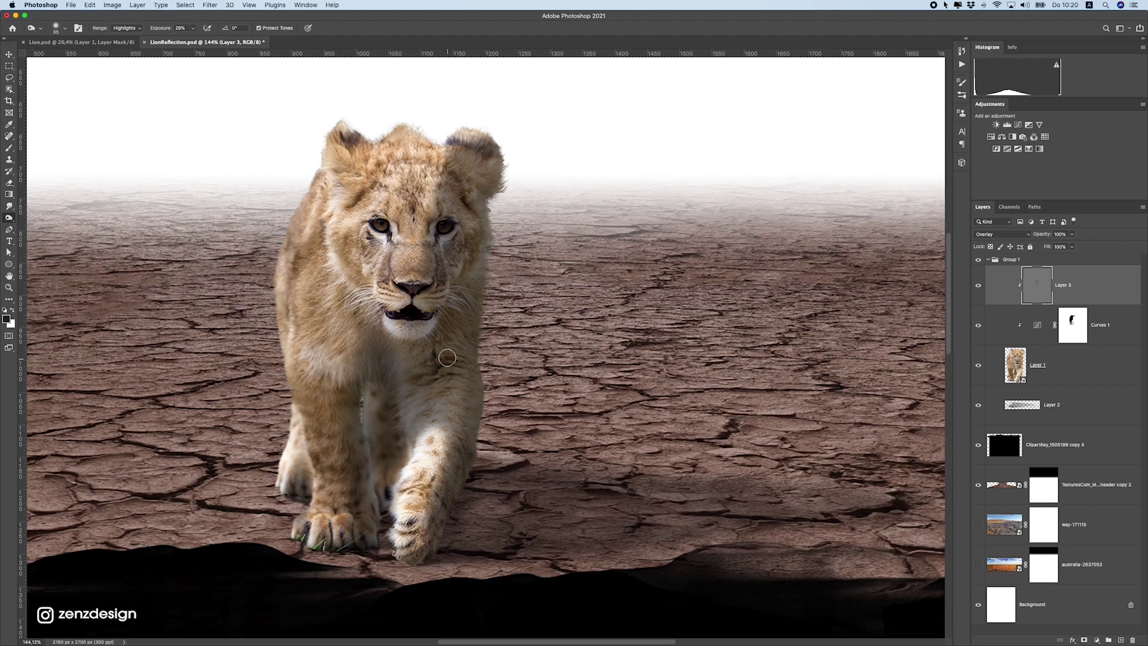
scroll(470, 286, up, 5)
mouse_move(433, 394)
mouse_down()
mouse_move(441, 385)
mouse_move(407, 423)
mouse_up()
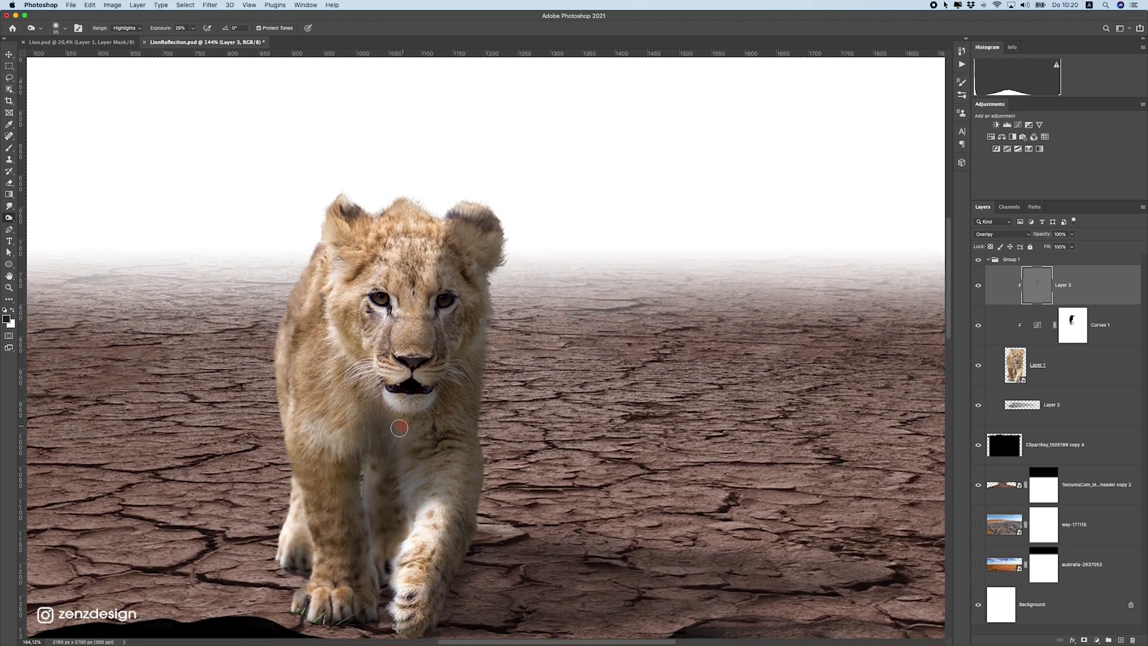
drag(375, 461, 351, 494)
drag(339, 615, 341, 611)
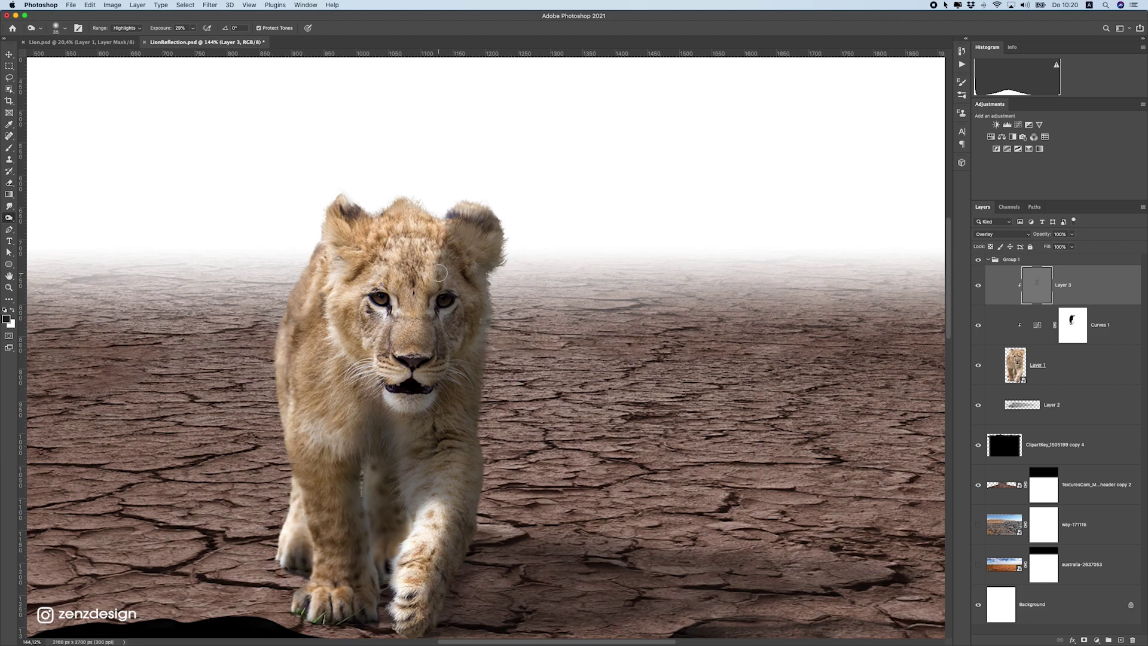
- Burn soft shading across the cub's face and around its head
drag(512, 317, 483, 290)
drag(483, 290, 315, 274)
drag(402, 338, 180, 335)
drag(531, 285, 973, 282)
drag(380, 265, 516, 243)
- Switch the Burn tool to the Midtones range with 18% exposure
click(131, 30)
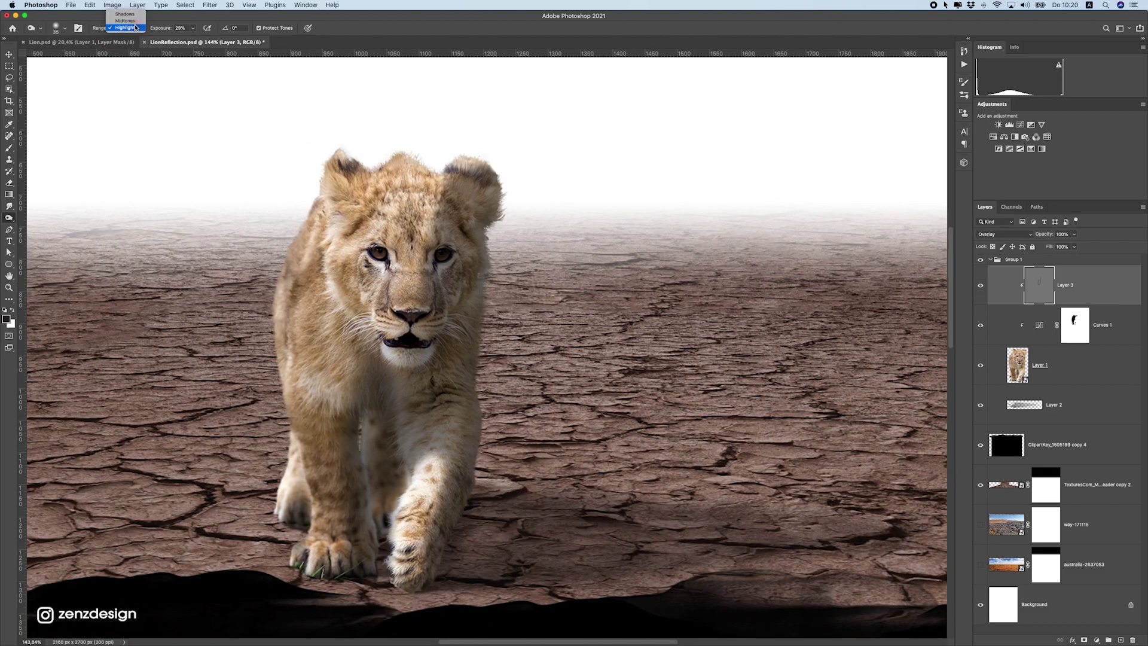
click(193, 29)
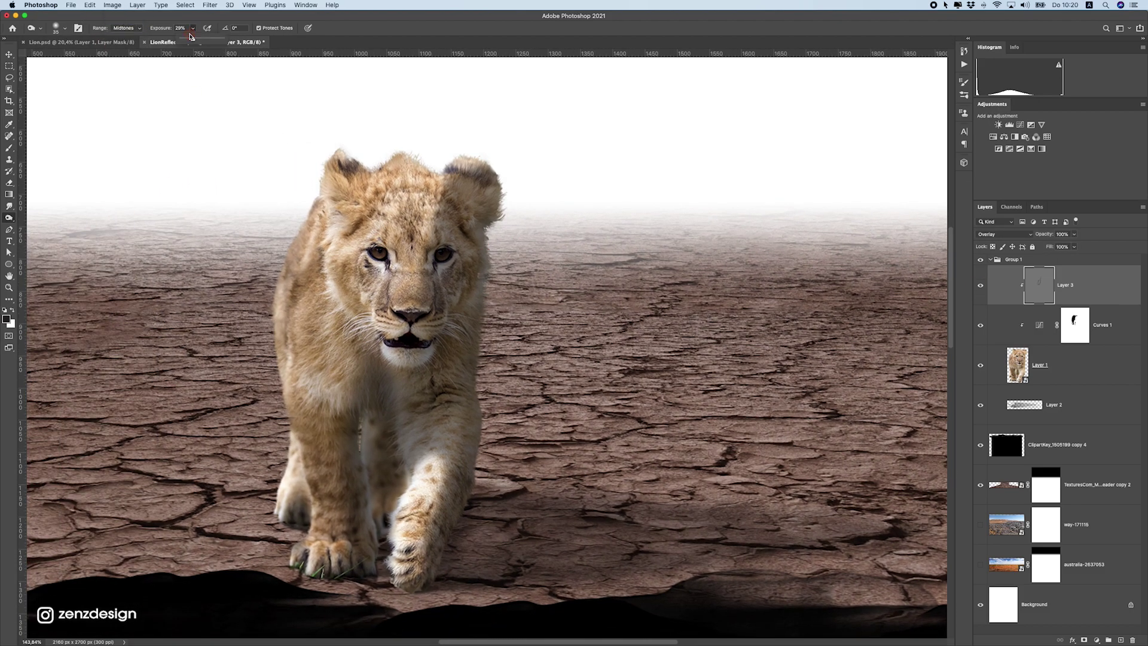
click(203, 27)
scroll(469, 506, down, 2)
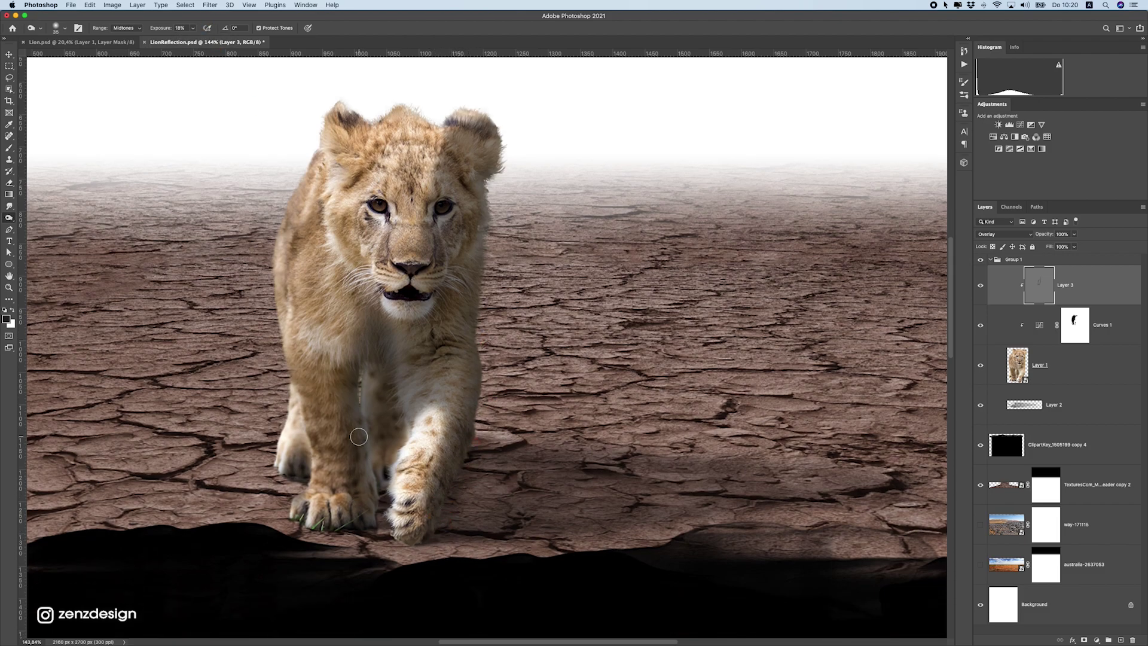
- Burn midtone shading along the shaded side of the cub's face, beside its ear and across the upper chest
scroll(360, 392, down, 5)
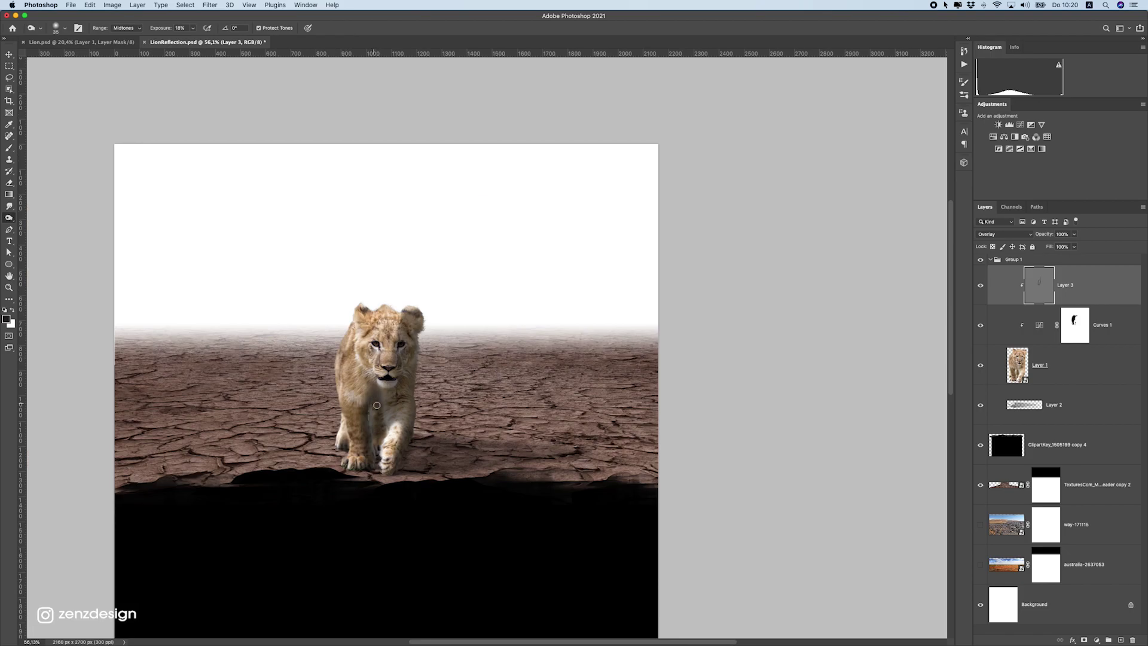
scroll(400, 406, up, 6)
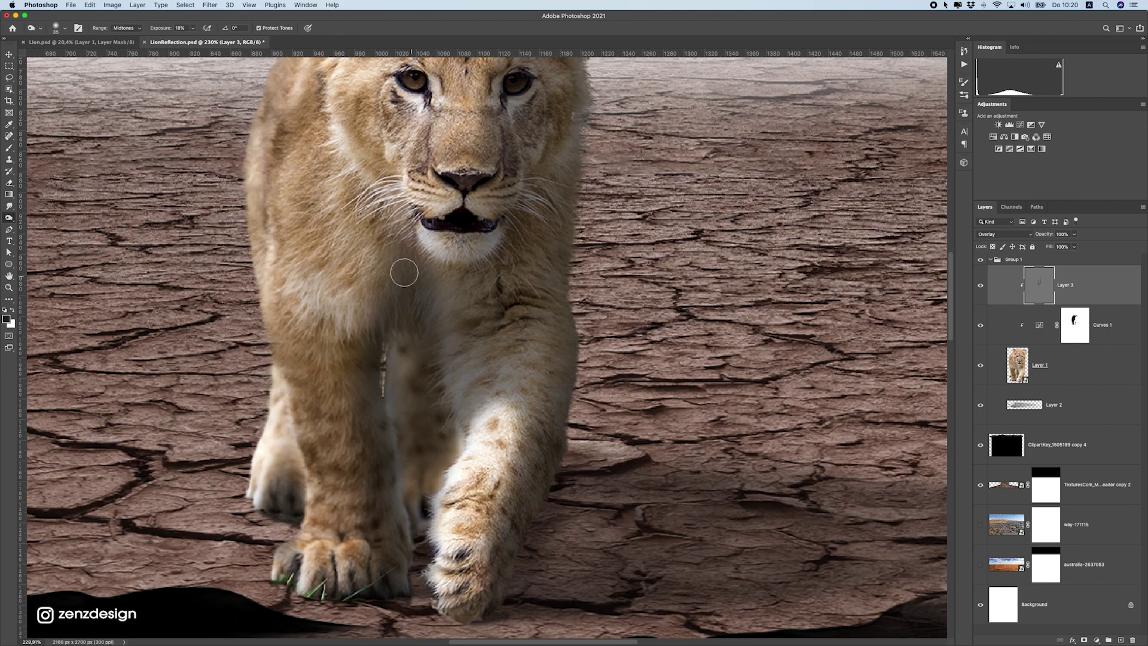
scroll(553, 300, up, 5)
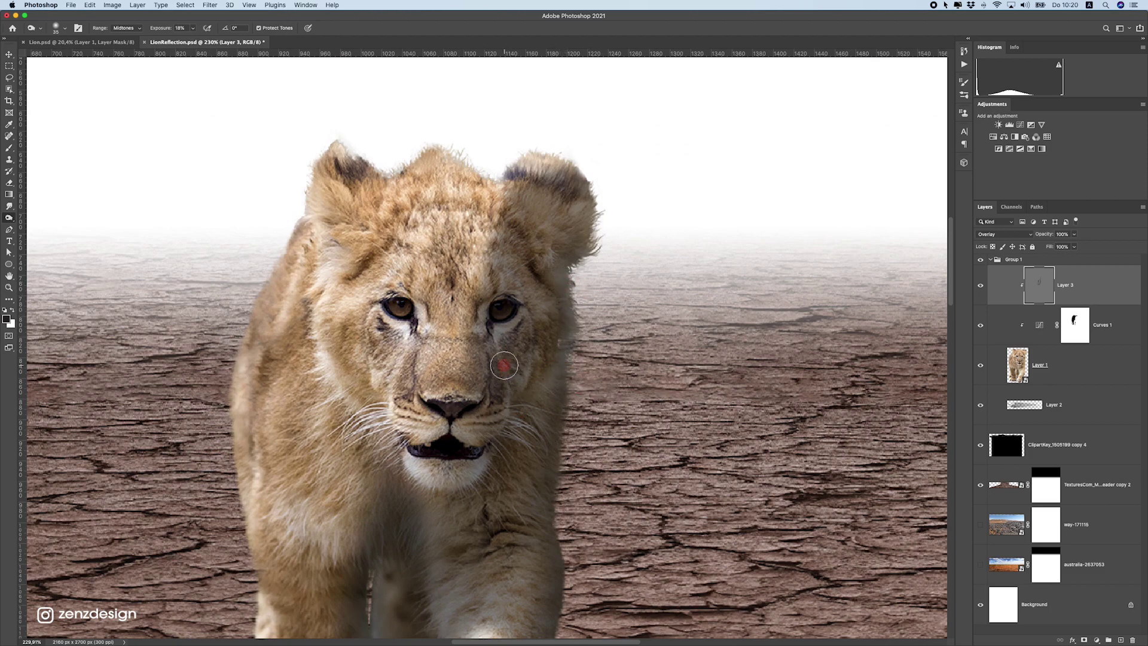
mouse_move(513, 345)
mouse_down()
mouse_move(531, 259)
mouse_move(523, 403)
mouse_move(521, 252)
mouse_move(541, 286)
mouse_move(586, 290)
mouse_up()
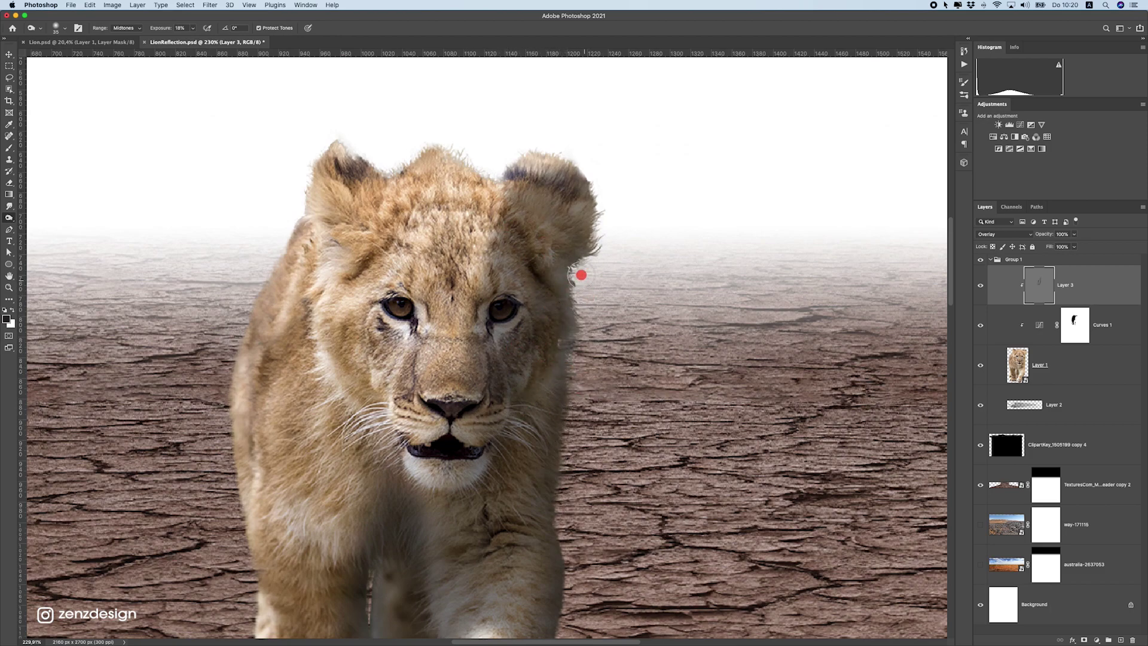
mouse_move(380, 176)
mouse_down()
mouse_move(385, 209)
mouse_move(380, 239)
mouse_up()
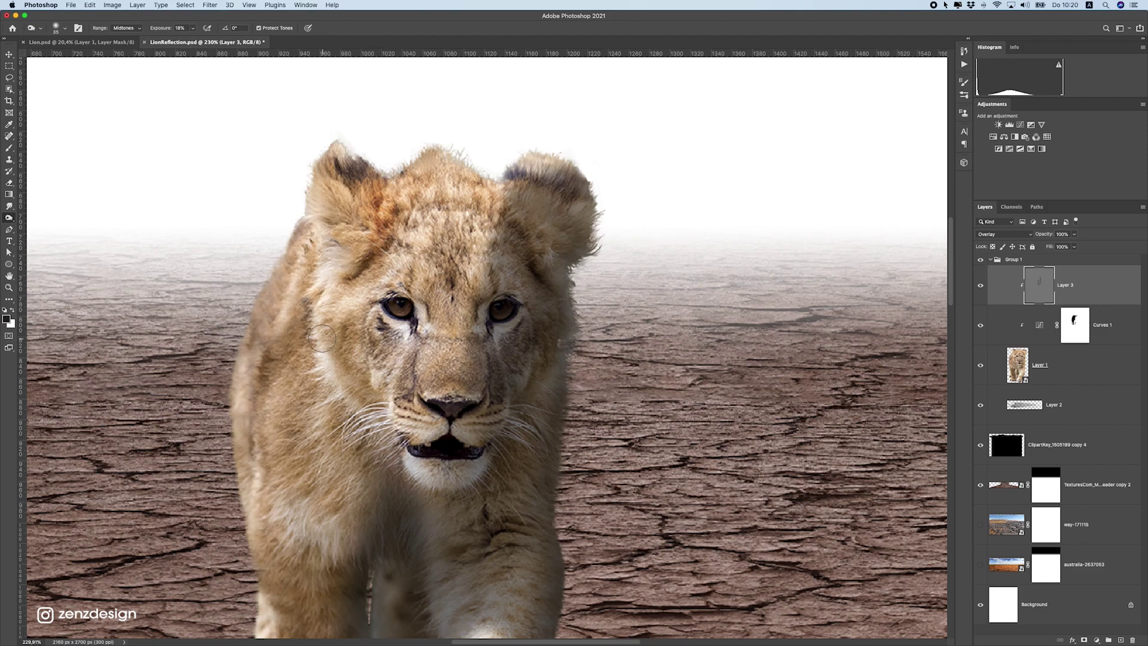
scroll(353, 428, down, 5)
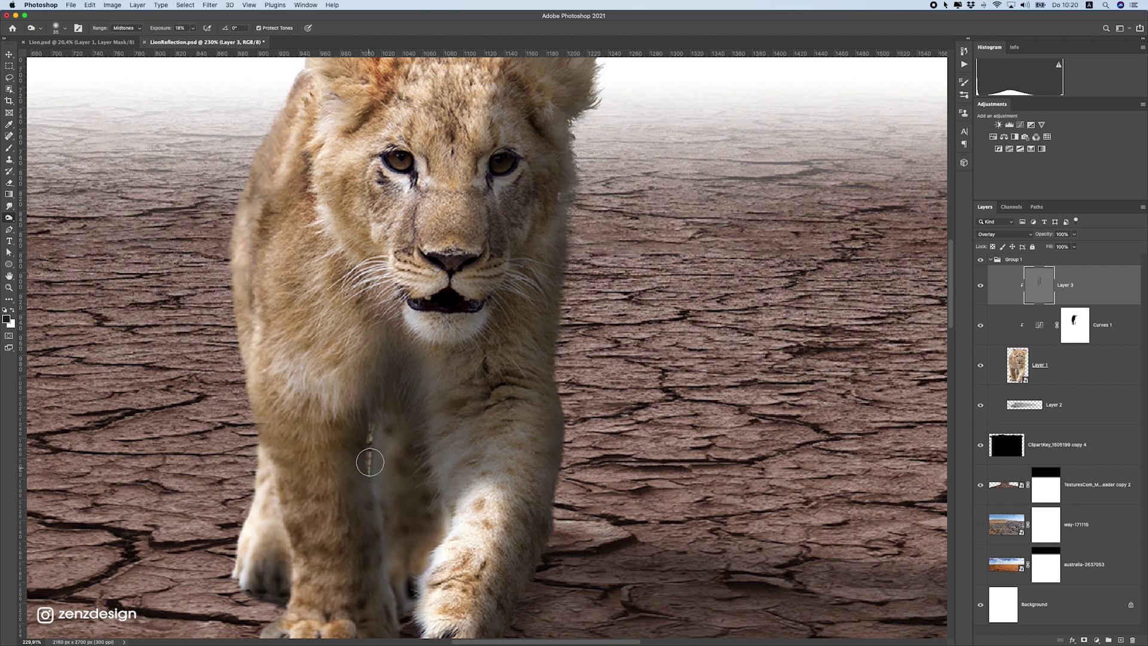
drag(566, 203, 567, 210)
drag(443, 372, 422, 387)
- Switch the Burn tool to the Shadows range with a lower exposure and darken the cub's legs and paws
click(127, 25)
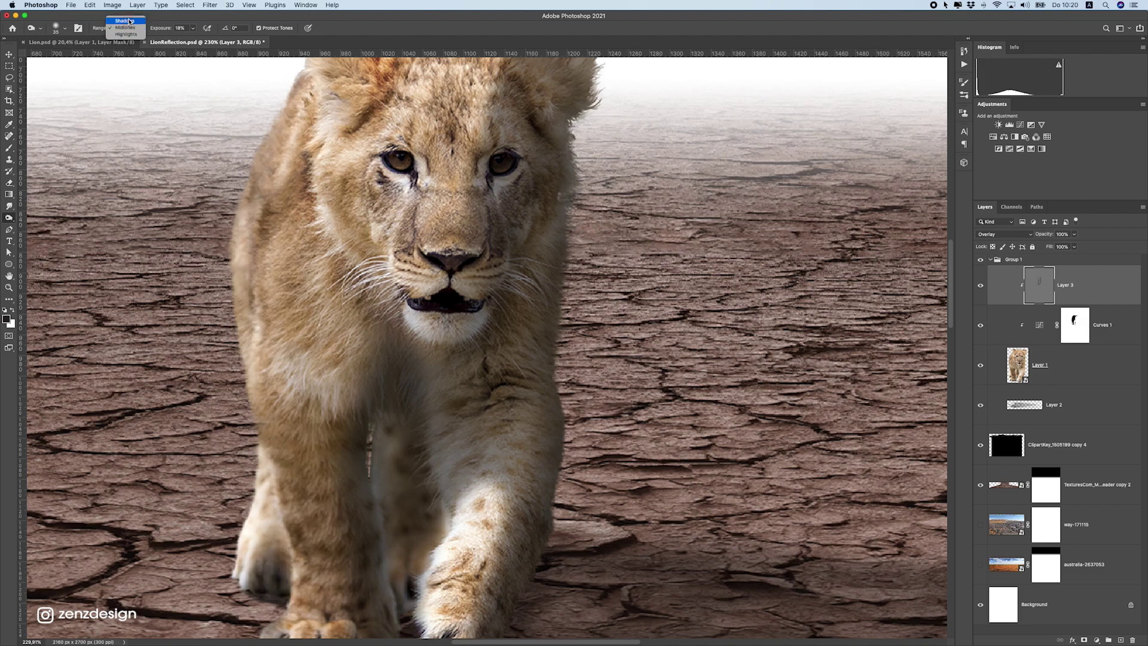
key(Return)
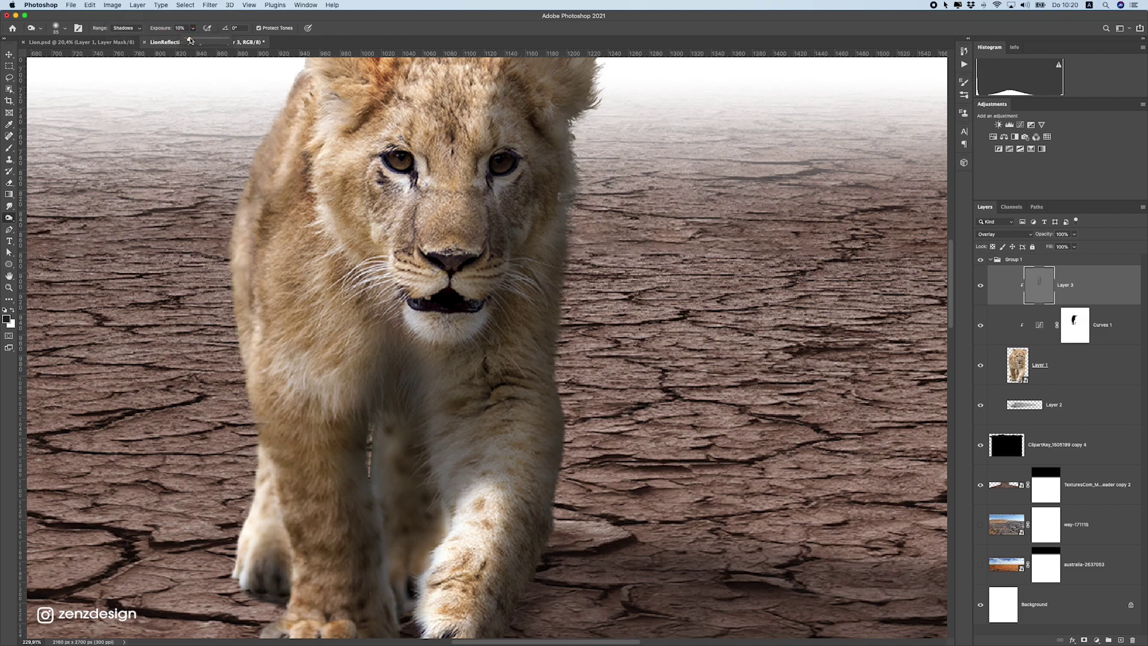
scroll(349, 428, down, 3)
drag(272, 518, 244, 520)
drag(350, 604, 264, 594)
mouse_move(366, 456)
mouse_down()
mouse_move(361, 531)
mouse_move(388, 587)
mouse_up()
drag(494, 434, 457, 583)
drag(529, 475, 510, 522)
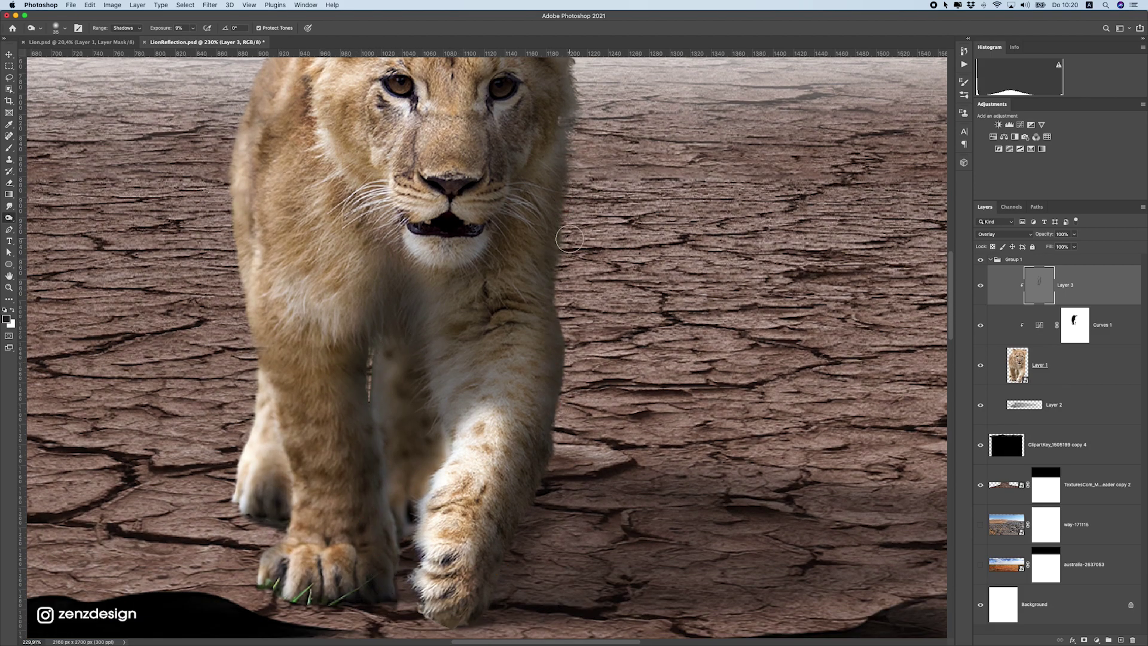
- Lower the burn layer's opacity to 47% and compare the cub with that layer hidden and shown
key(super+0)
scroll(569, 242, up, 2)
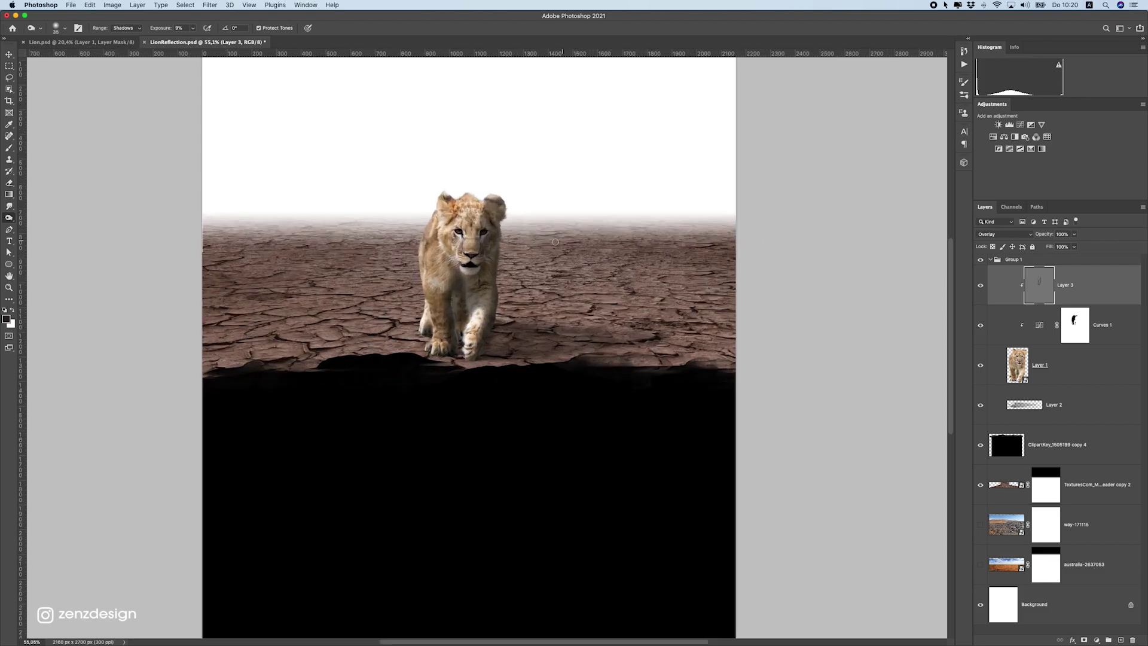
click(977, 288)
click(1075, 235)
drag(1060, 248, 1054, 252)
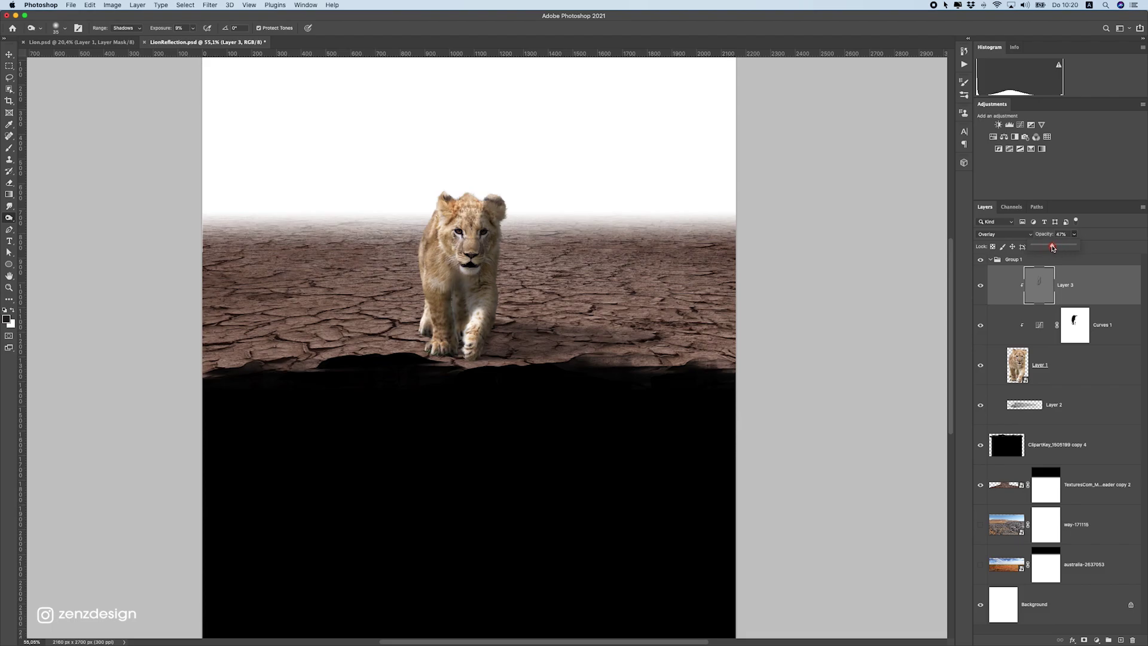
scroll(560, 260, down, 10)
scroll(560, 260, up, 10)
click(980, 286)
click(979, 286)
scroll(482, 322, up, 1)
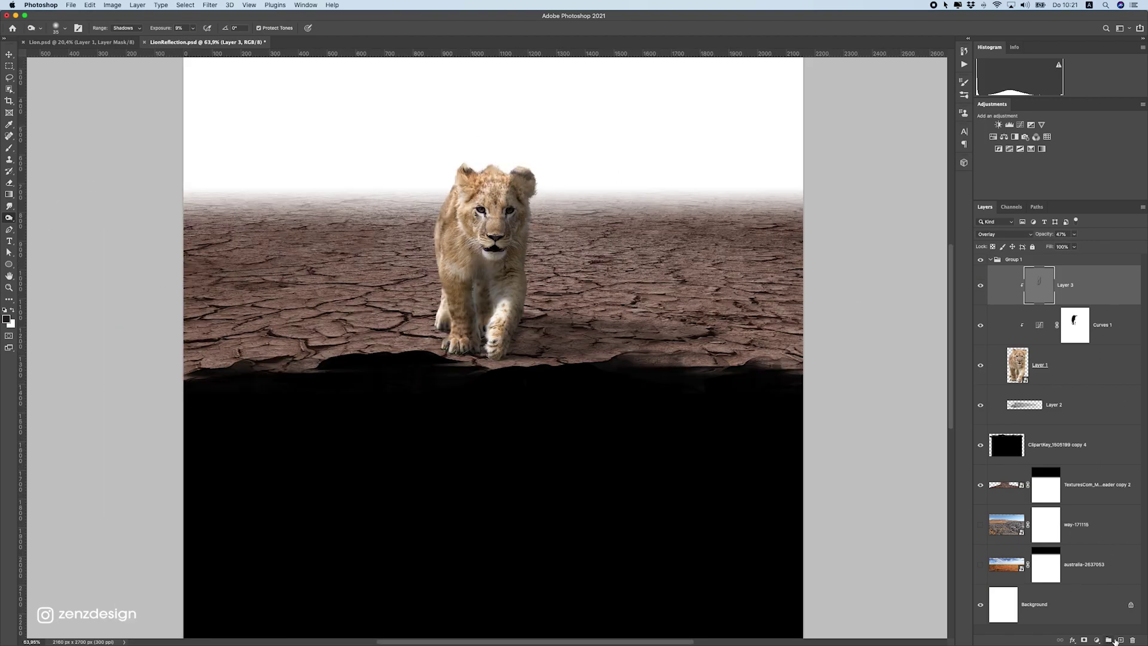
- Add a new layer clipped to the cub, fill it with gray and set its blend mode to Overlay
click(1119, 641)
right_click(1068, 294)
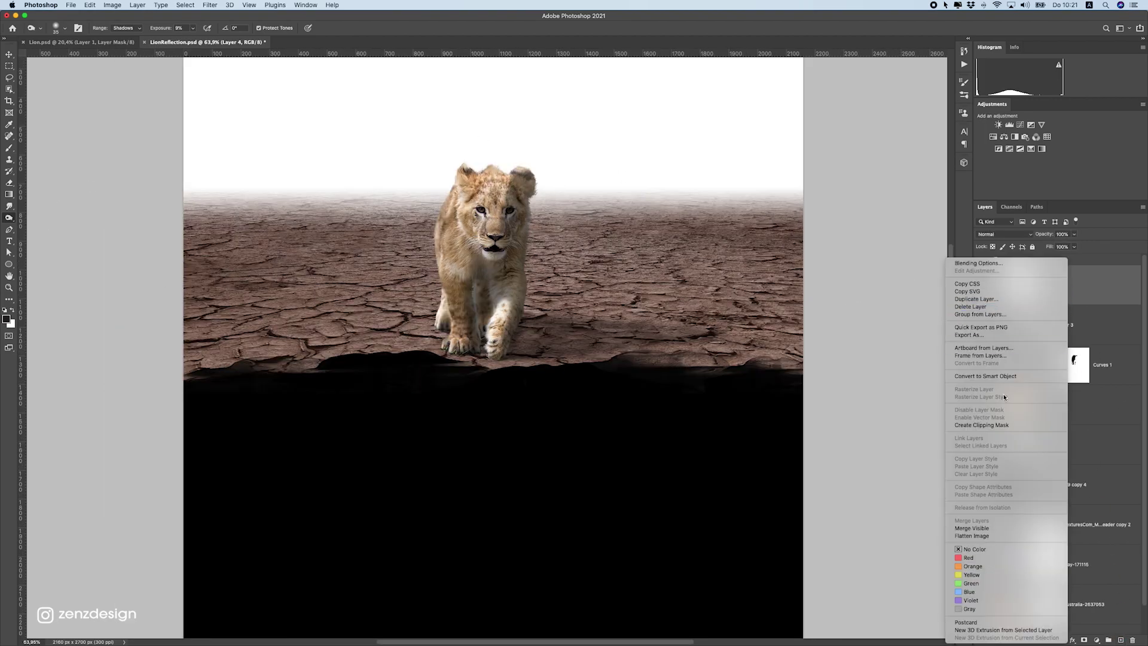
click(1017, 424)
click(90, 4)
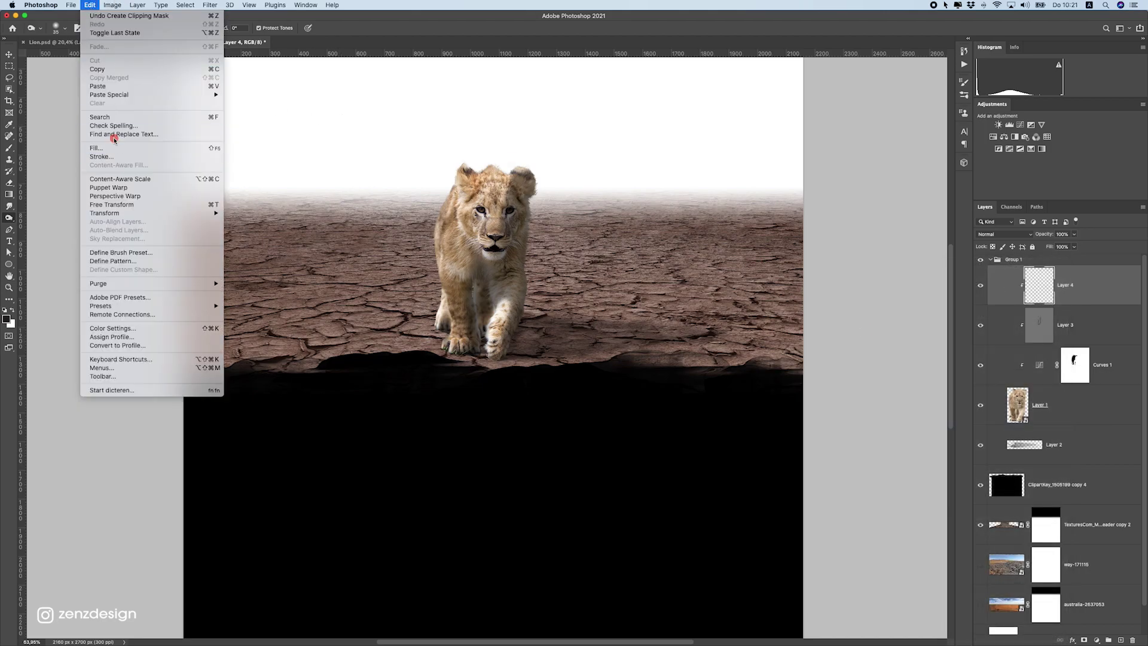
click(114, 148)
click(528, 136)
key(o)
click(1004, 234)
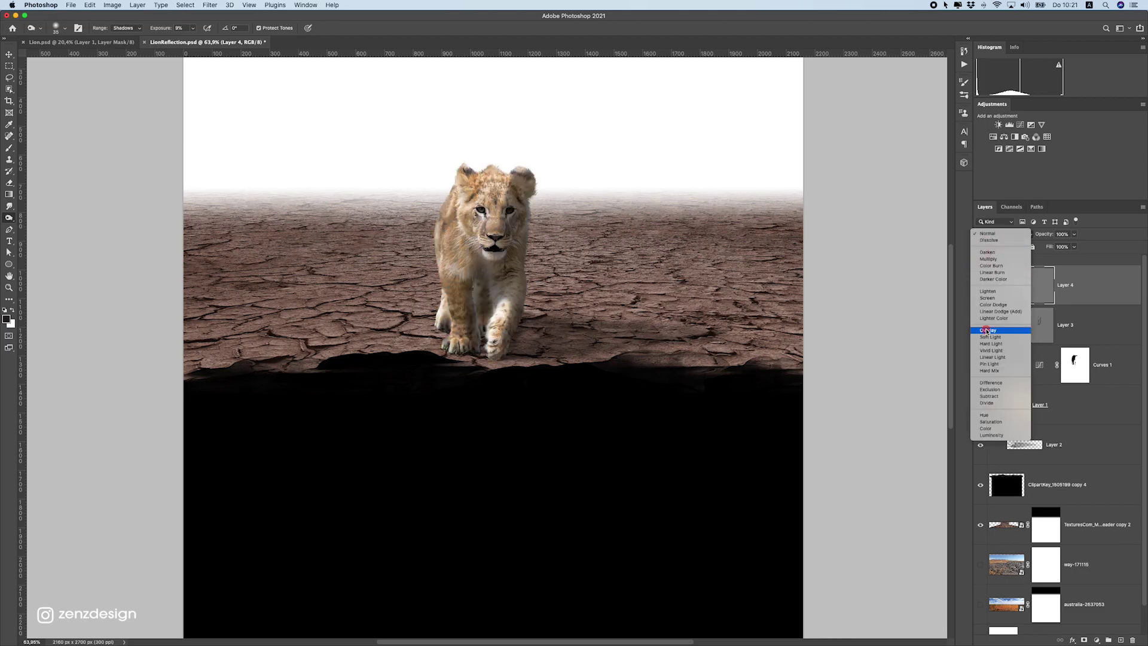
click(999, 329)
- Switch to the Dodge tool with the Midtones range and 48% exposure
right_click(8, 219)
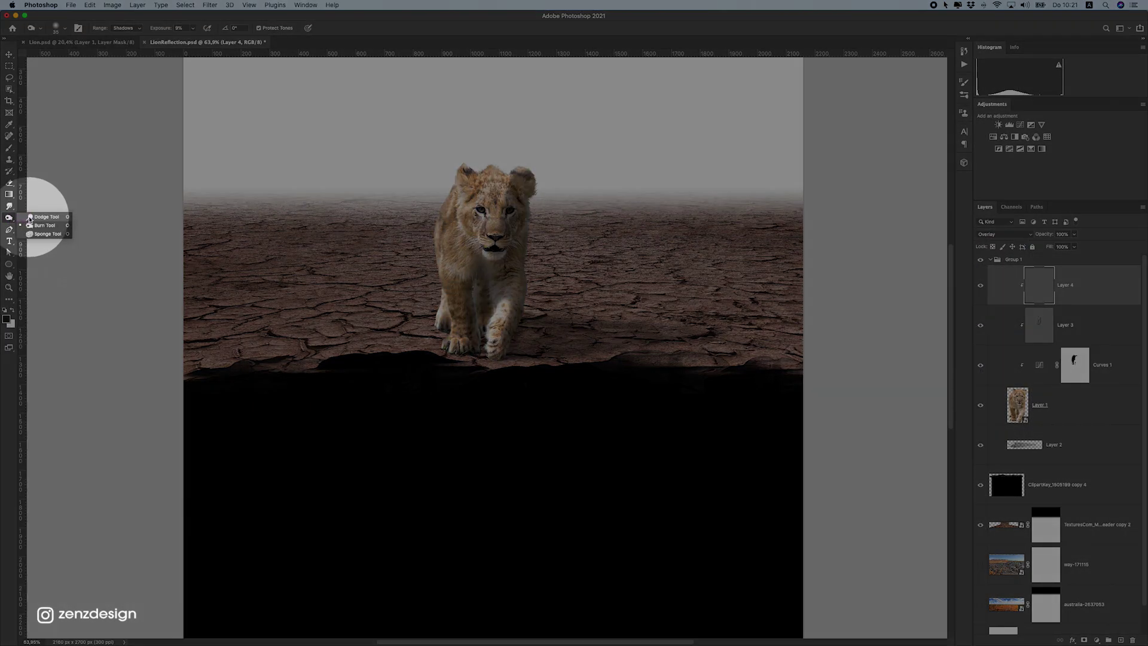
click(44, 218)
click(126, 29)
click(125, 28)
click(190, 29)
click(372, 149)
scroll(493, 301, up, 5)
scroll(362, 242, up, 3)
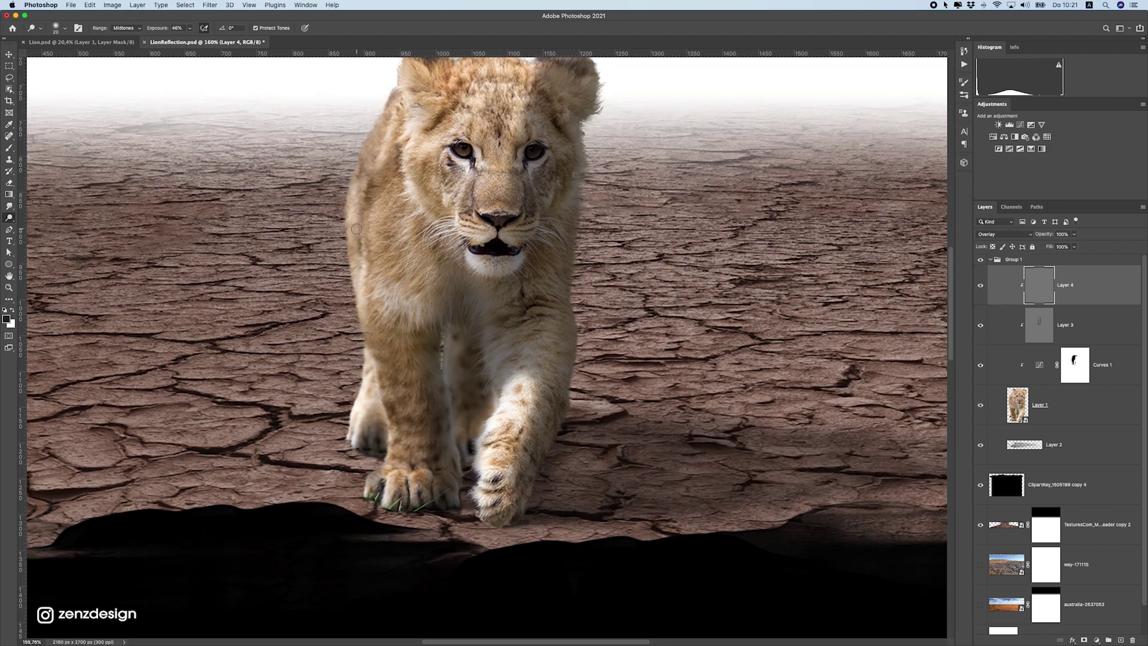
- Try dodging the edge of the cub's back and shoulder with different exposures, undoing each stroke
click(131, 29)
click(138, 28)
click(190, 28)
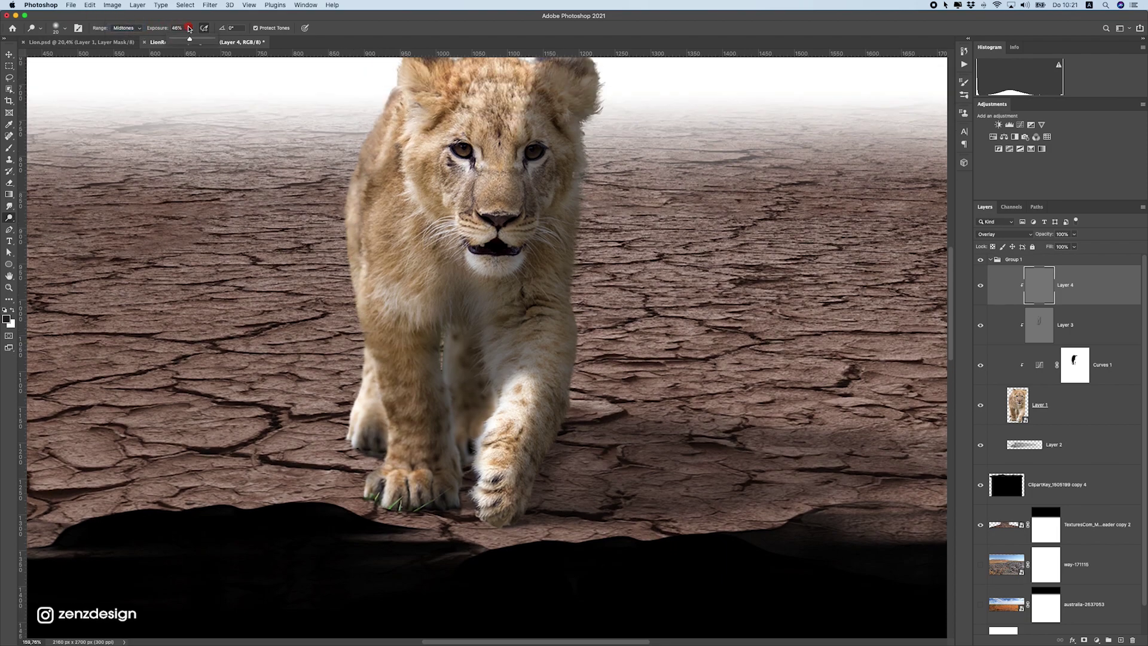
click(355, 202)
mouse_move(355, 202)
mouse_down()
mouse_move(418, 249)
mouse_move(341, 259)
mouse_up()
key(super+z)
click(130, 28)
click(125, 27)
click(189, 28)
mouse_move(367, 135)
mouse_down()
mouse_move(390, 99)
mouse_move(348, 221)
mouse_up()
key(super+z)
- Brighten the irises of both cub's eyes using a smaller Dodge brush at 59% exposure
scroll(490, 320, up, 5)
scroll(467, 251, up, 3)
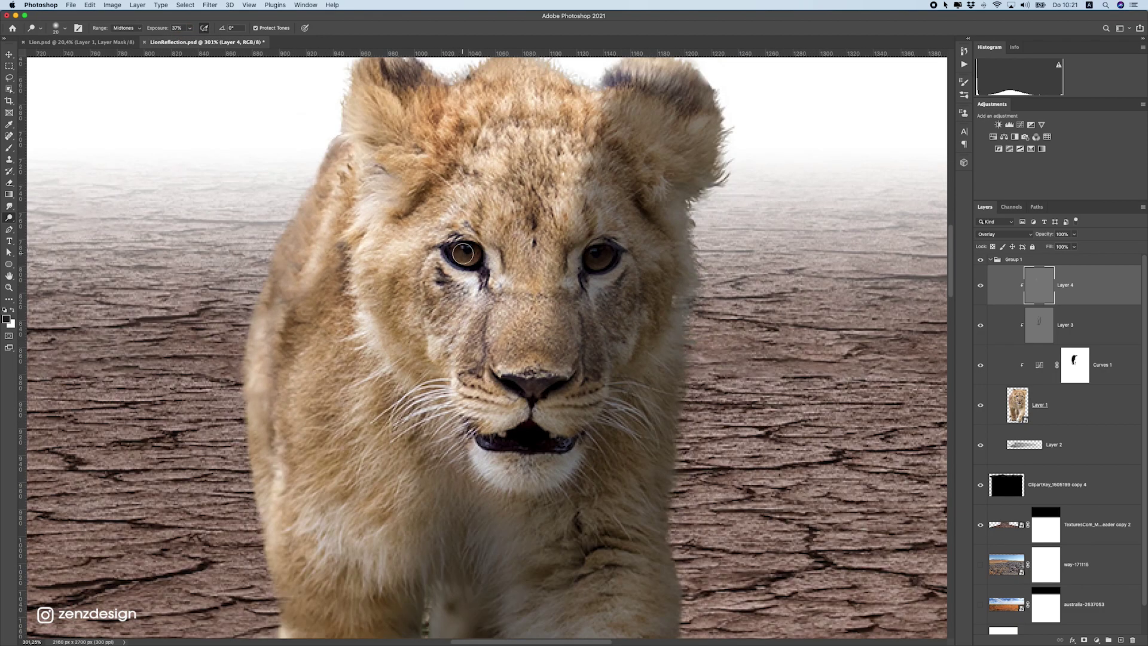
key(bracketleft)
key(bracketleft)
key(bracketleft)
key(bracketleft)
click(190, 29)
click(199, 40)
click(256, 100)
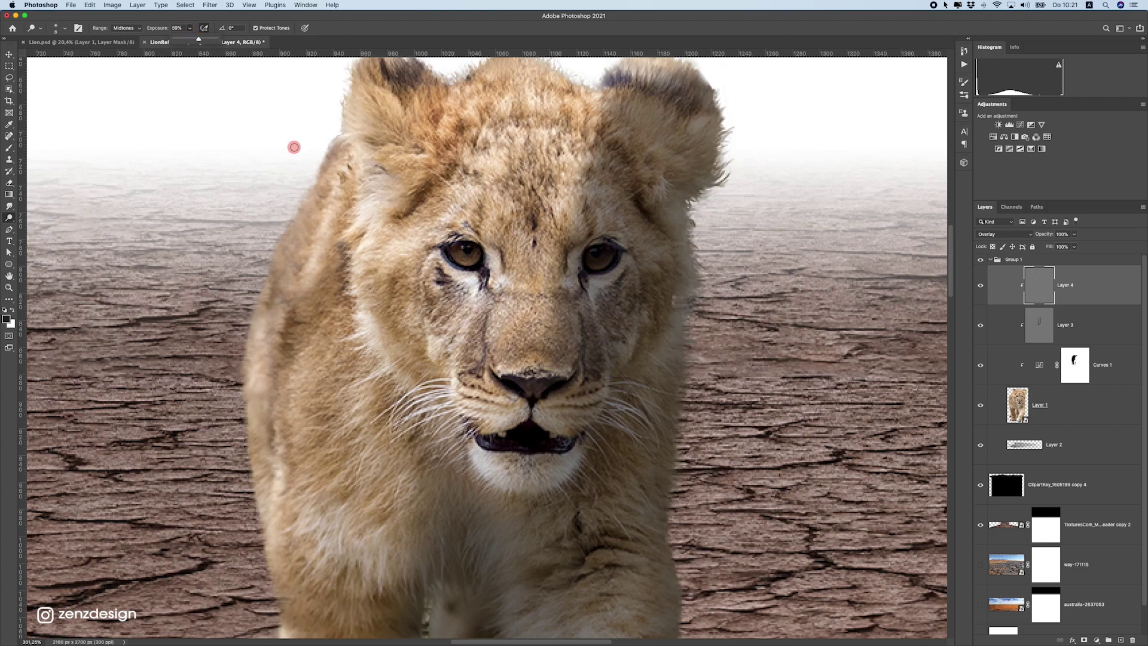
drag(450, 255, 477, 260)
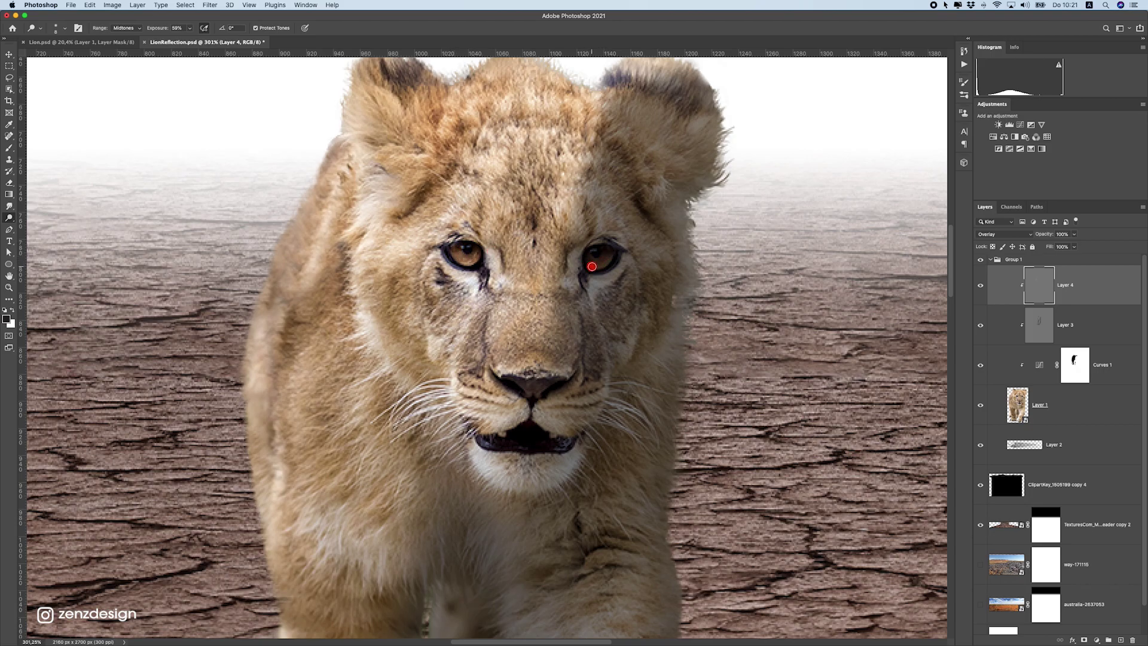
key(super+0)
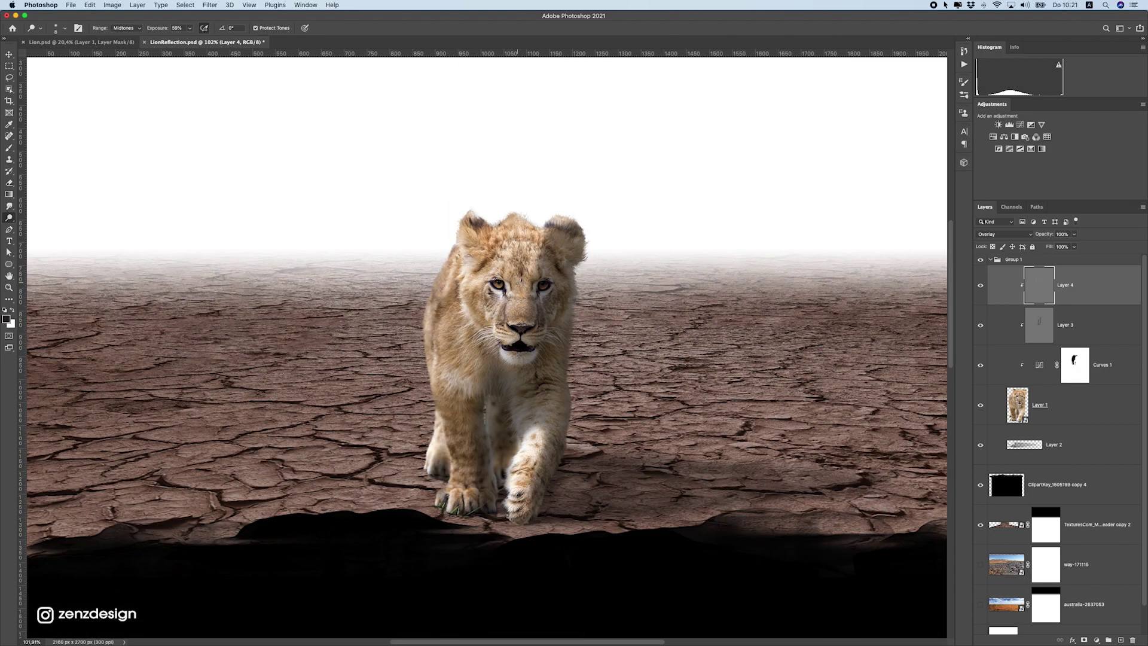
scroll(576, 285, up, 5)
drag(475, 300, 494, 298)
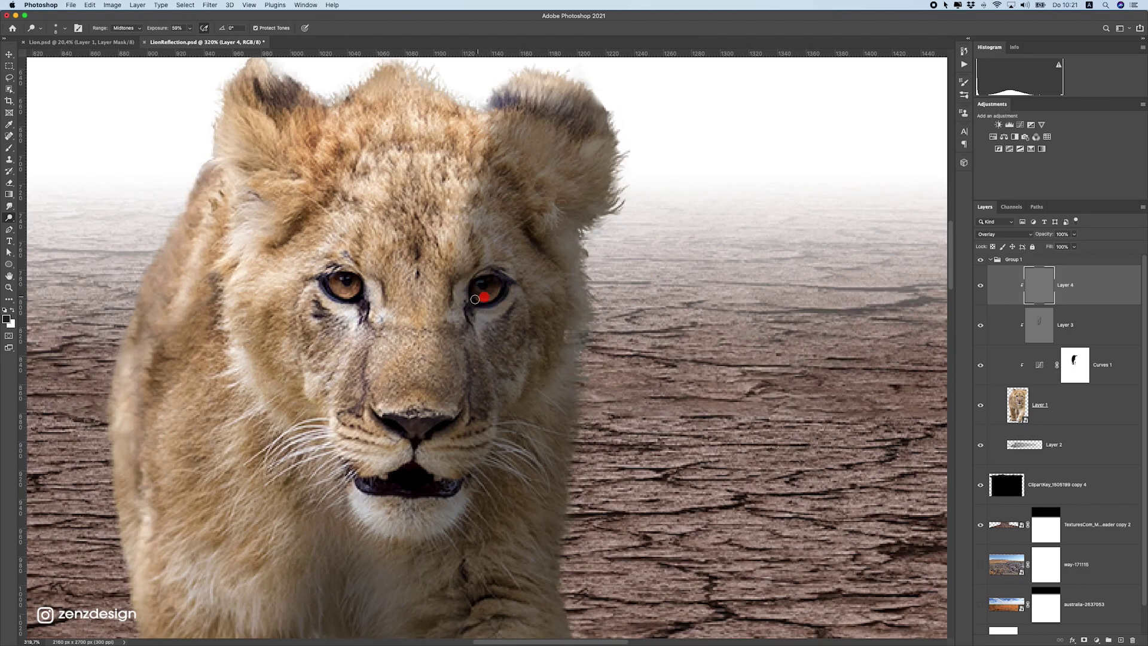
- Dodge highlights along the cub's lit ear, shoulder and flank edge and down its upper leg with a larger brush
scroll(357, 296, down, 8)
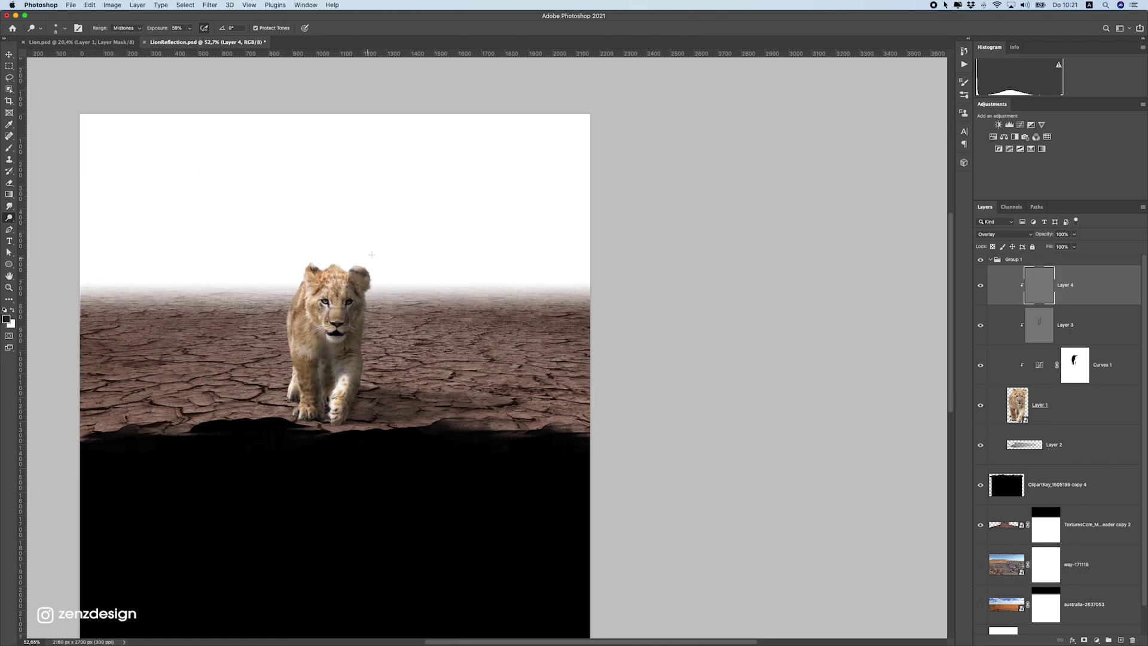
scroll(308, 305, up, 4)
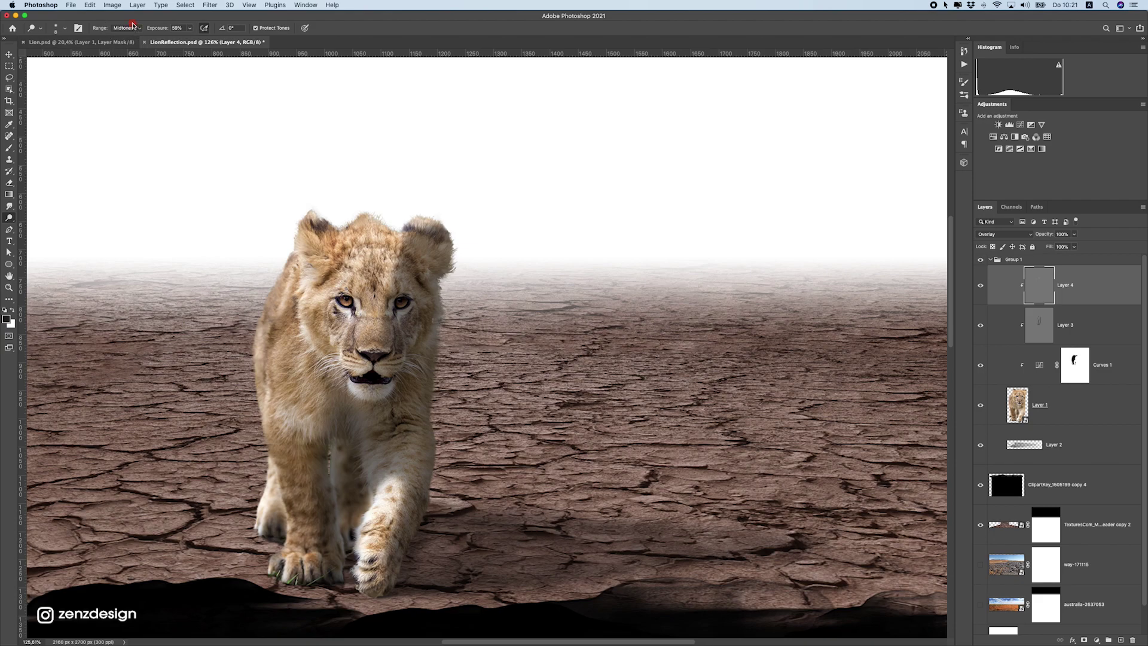
drag(278, 282, 264, 393)
key(super+z)
drag(300, 209, 297, 240)
mouse_move(279, 283)
mouse_down()
mouse_move(245, 391)
mouse_move(261, 311)
mouse_move(258, 382)
mouse_up()
drag(255, 441, 278, 262)
mouse_move(290, 355)
mouse_down()
mouse_move(284, 316)
mouse_move(291, 359)
mouse_up()
mouse_move(309, 443)
mouse_down()
mouse_move(293, 463)
mouse_move(305, 394)
mouse_move(291, 338)
mouse_up()
drag(372, 283, 374, 285)
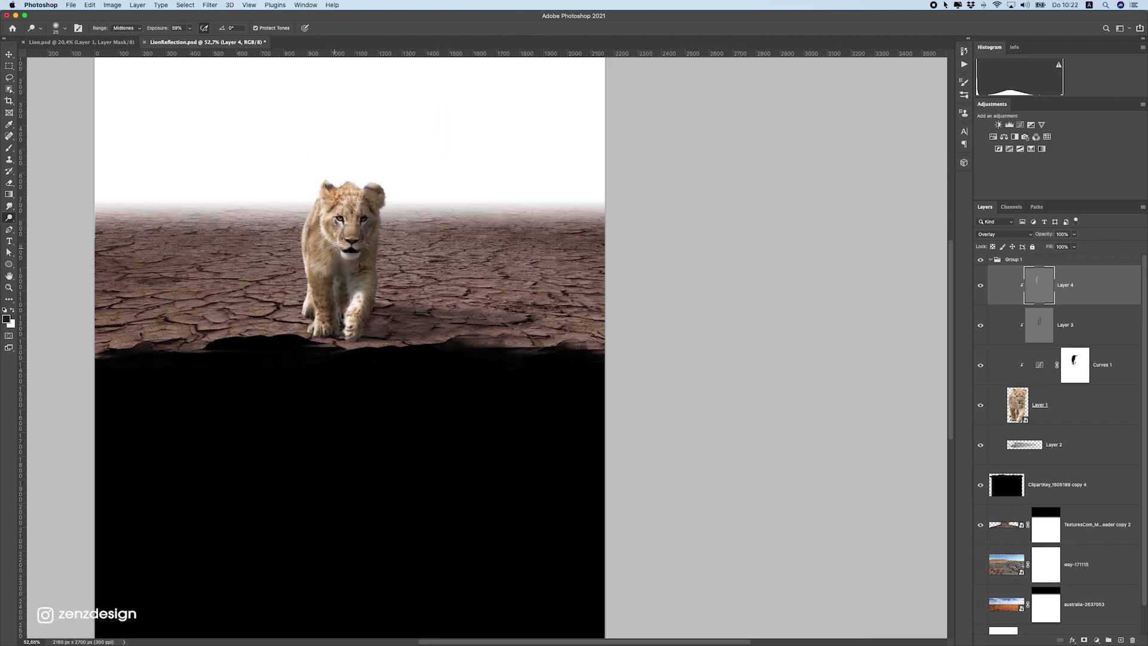
- Set the Dodge tool to the Shadows range at 31% exposure and brighten the cub's cheek, front legs and paws
scroll(321, 233, down, 3)
scroll(320, 244, up, 3)
ctrl+alt+click(378, 254)
ctrl+alt+click(359, 219)
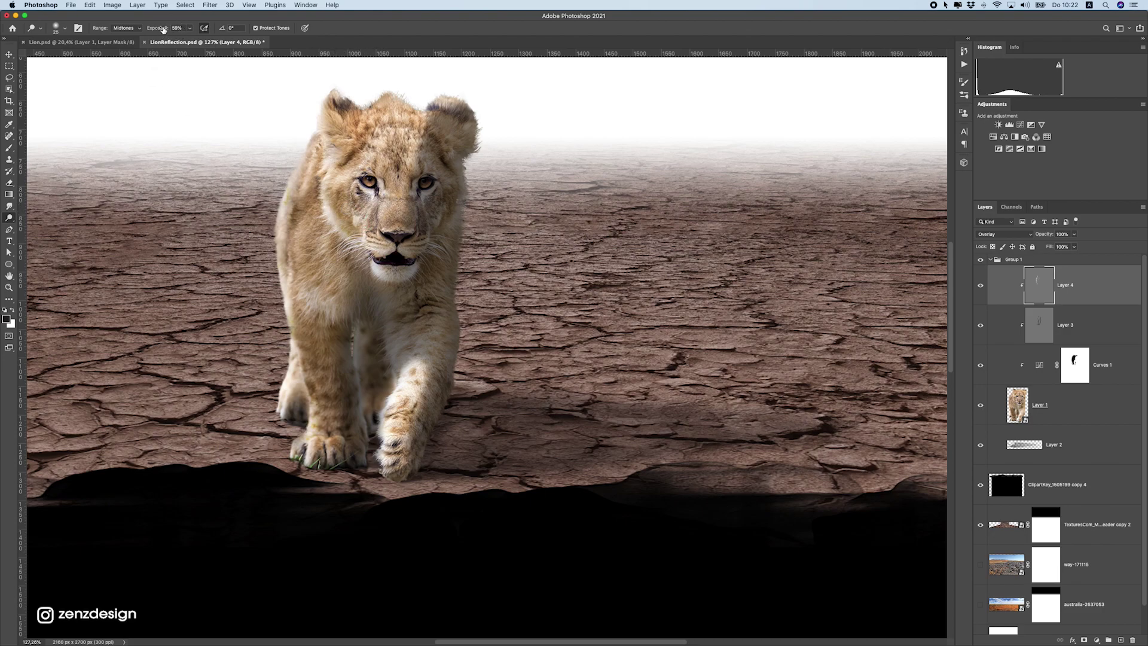
click(193, 28)
click(127, 28)
click(124, 20)
drag(333, 217, 349, 201)
drag(322, 375, 400, 456)
drag(403, 334, 399, 458)
drag(313, 426, 328, 440)
- Dodge the lit side of the cub's face up toward the ear
scroll(299, 400, up, 3)
mouse_move(340, 215)
mouse_down()
mouse_move(385, 190)
mouse_move(404, 153)
mouse_move(444, 186)
mouse_move(434, 186)
mouse_move(504, 187)
mouse_move(329, 170)
mouse_up()
scroll(481, 294, down, 10)
scroll(482, 299, up, 5)
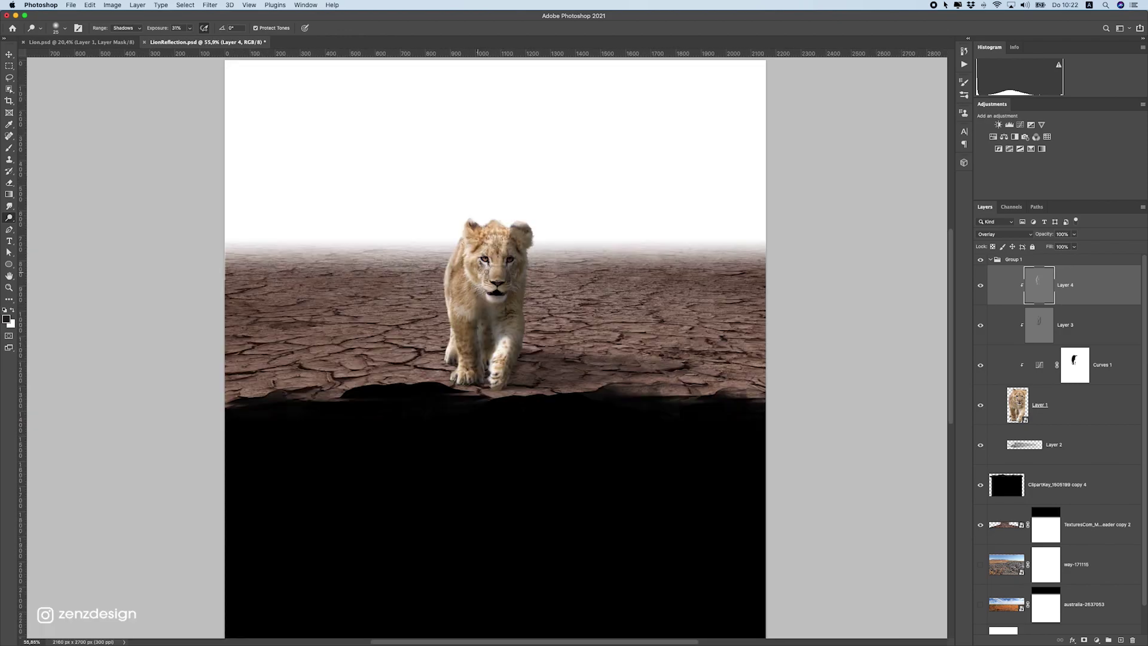
- Compare the cub with the dodge layer hidden and shown
click(980, 286)
click(979, 286)
click(980, 286)
click(979, 286)
scroll(461, 306, up, 1)
scroll(461, 305, down, 3)
scroll(461, 349, up, 1)
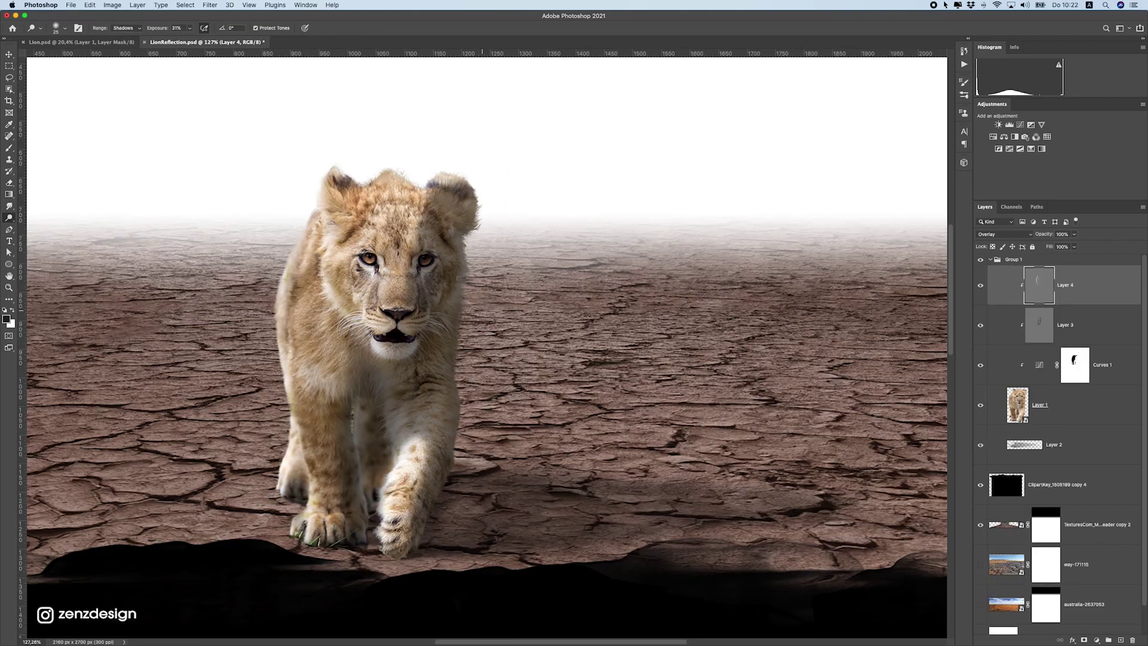
- Place the image-manipulation-3442184 sky picture above the Background layer, positioned behind the cracked ground
scroll(381, 215, down, 3)
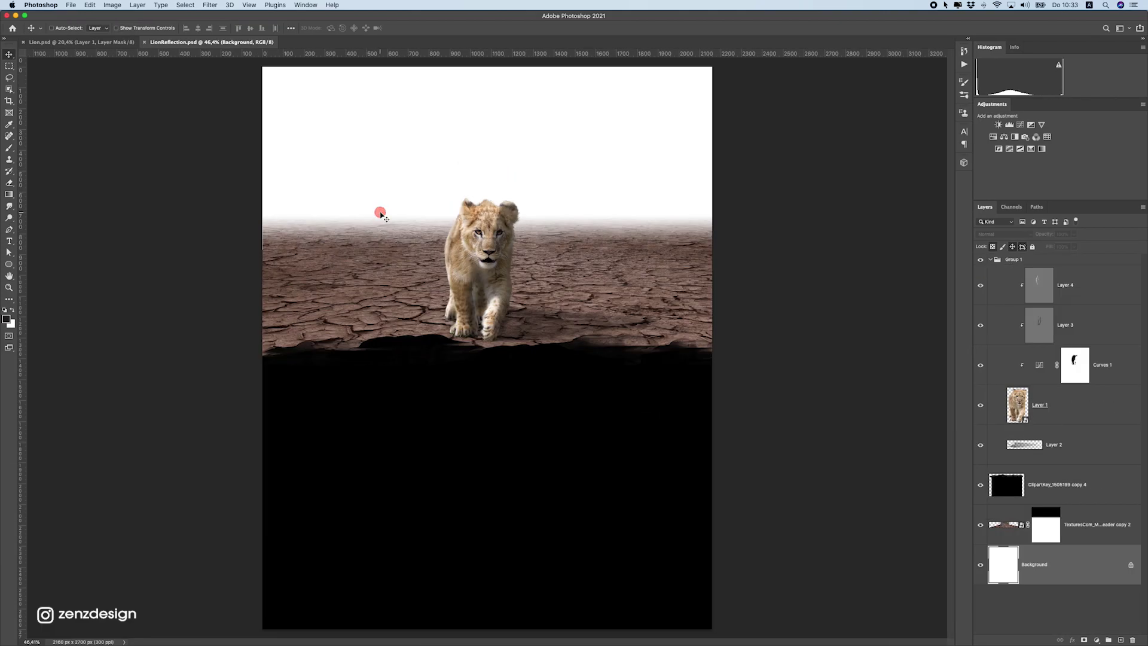
scroll(323, 219, up, 1)
scroll(287, 222, up, 1)
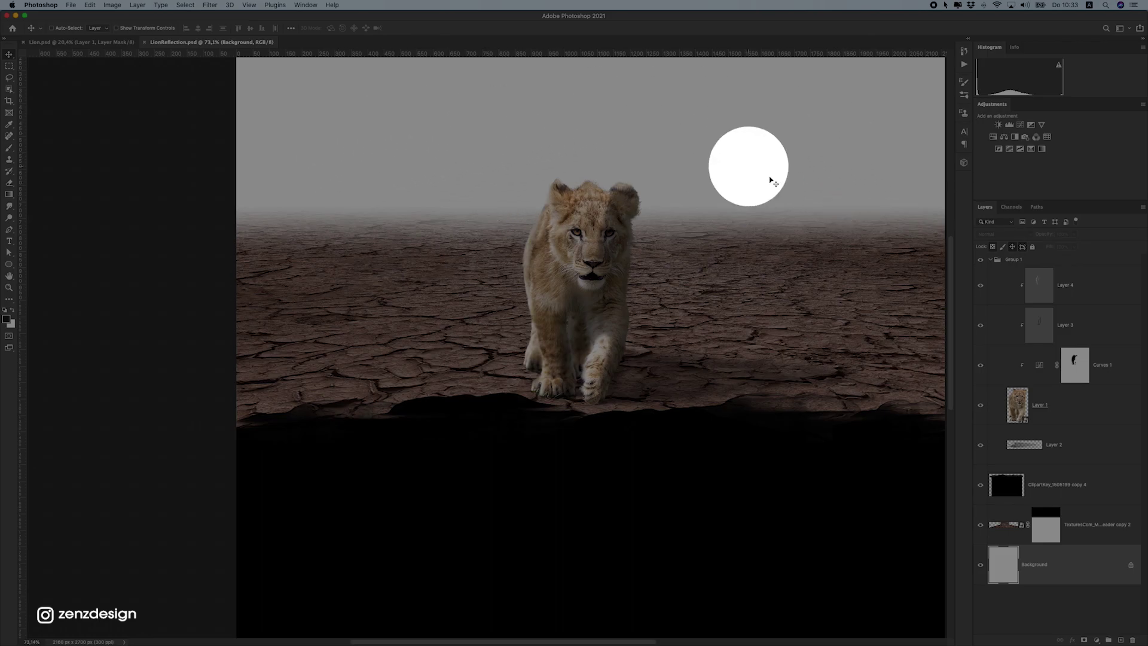
scroll(751, 223, down, 3)
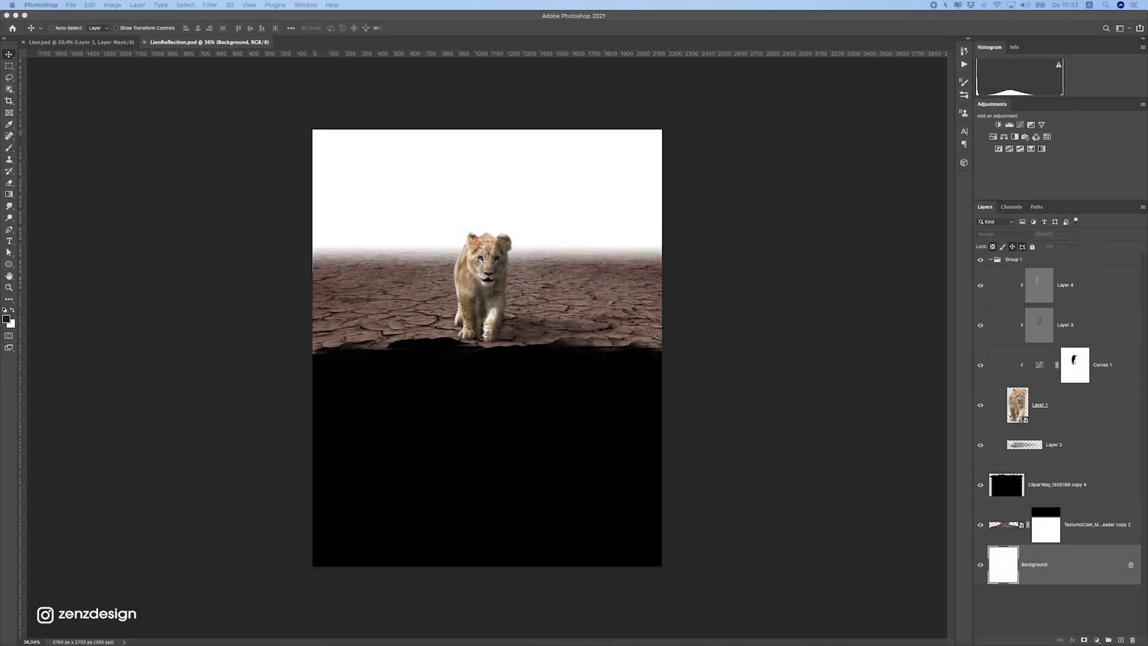
drag(567, 294, 555, 189)
drag(604, 228, 608, 164)
key(super+plus)
key(Return)
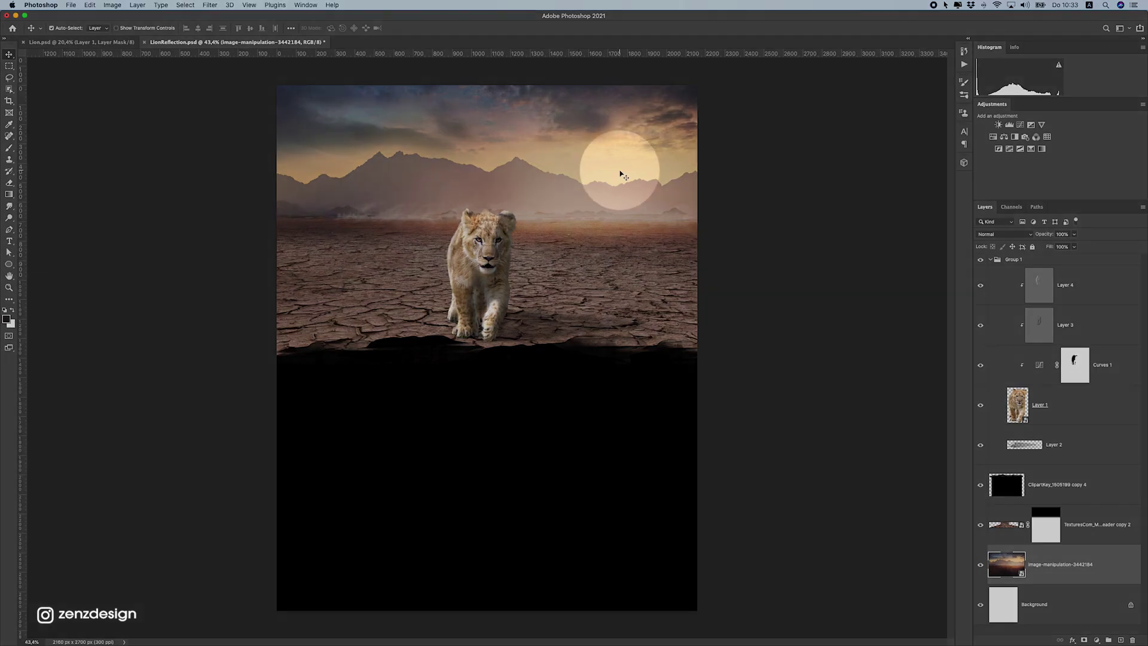
- Flip the image-manipulation-3442184 sky picture horizontally behind the cracked ground
mouse_move(624, 175)
mouse_down()
mouse_move(704, 158)
mouse_move(613, 180)
mouse_up()
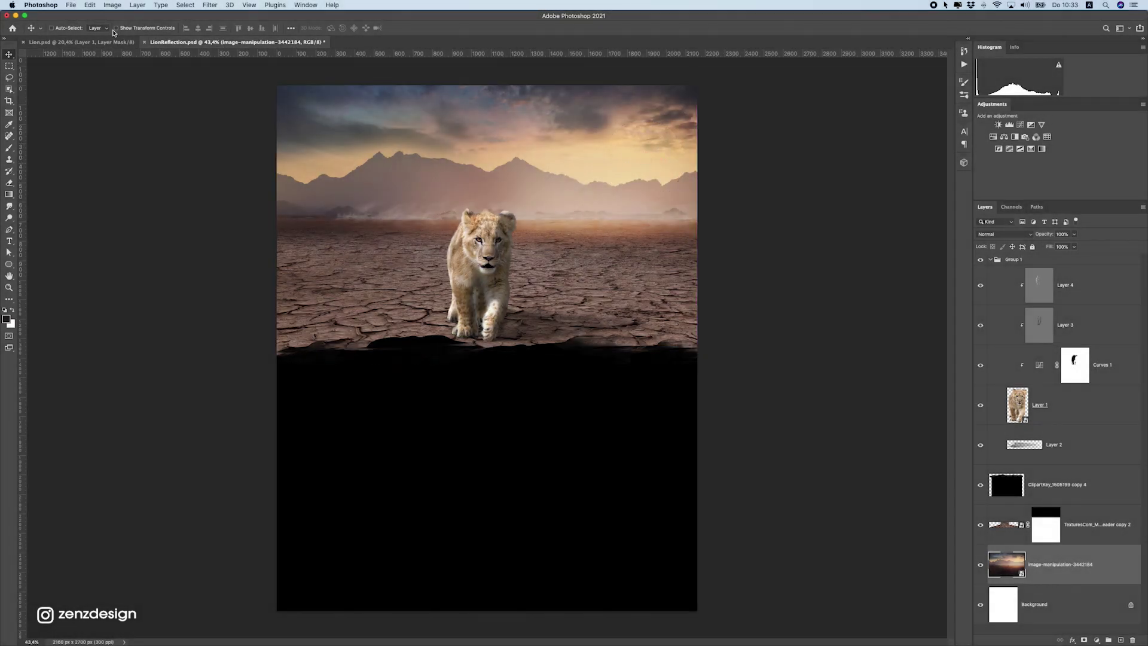
click(90, 6)
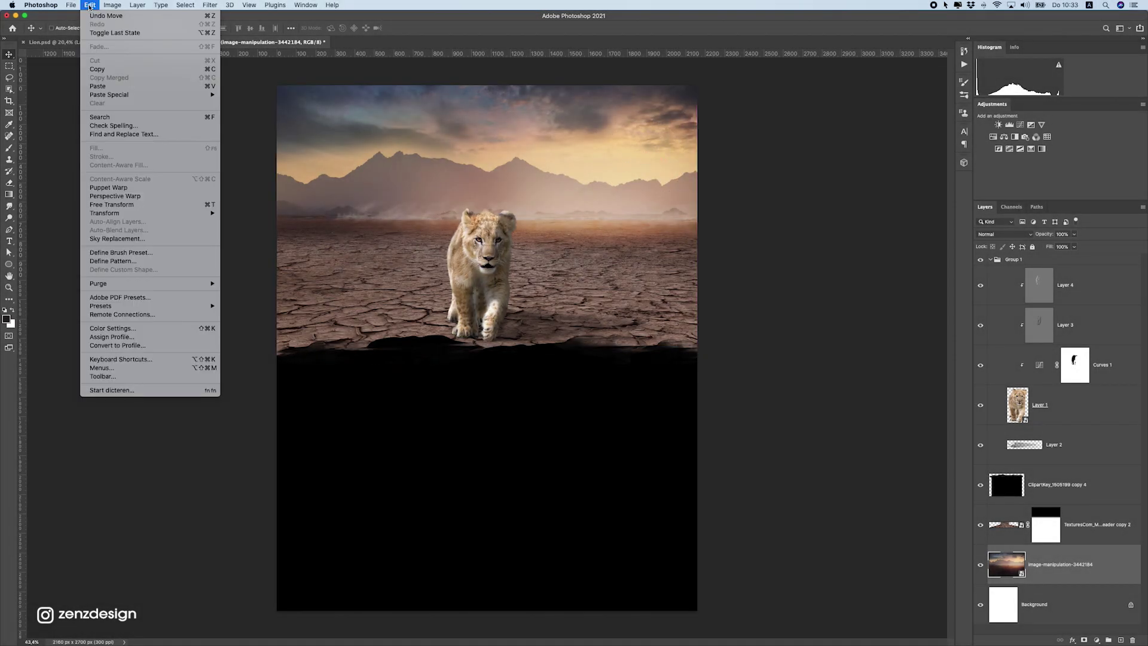
mouse_move(119, 214)
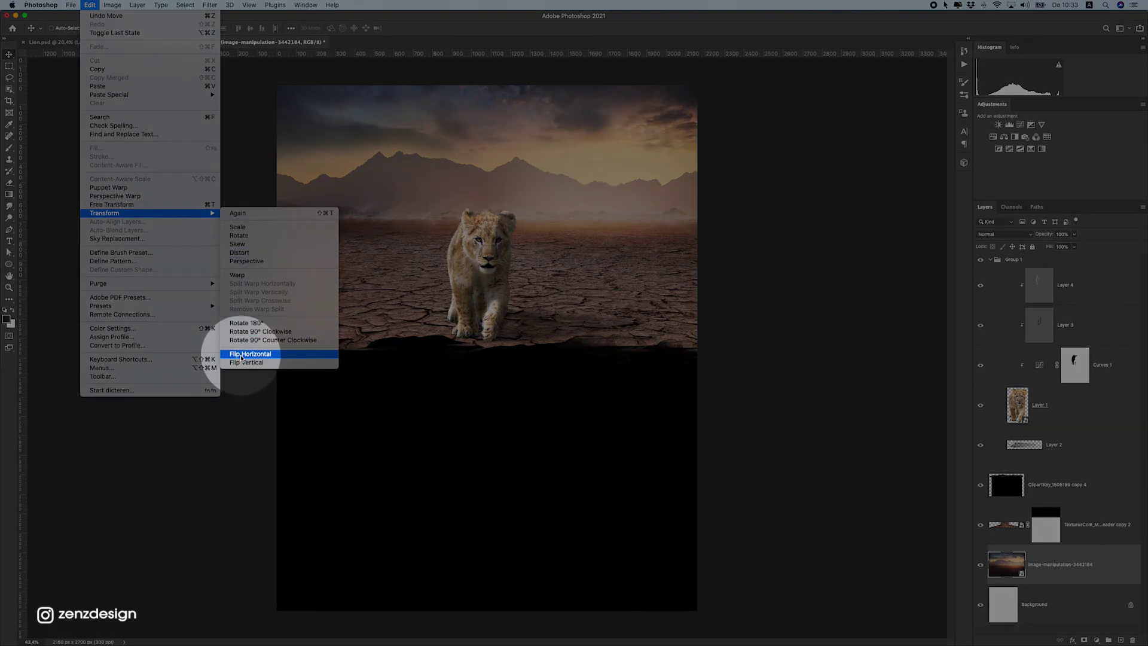
click(245, 354)
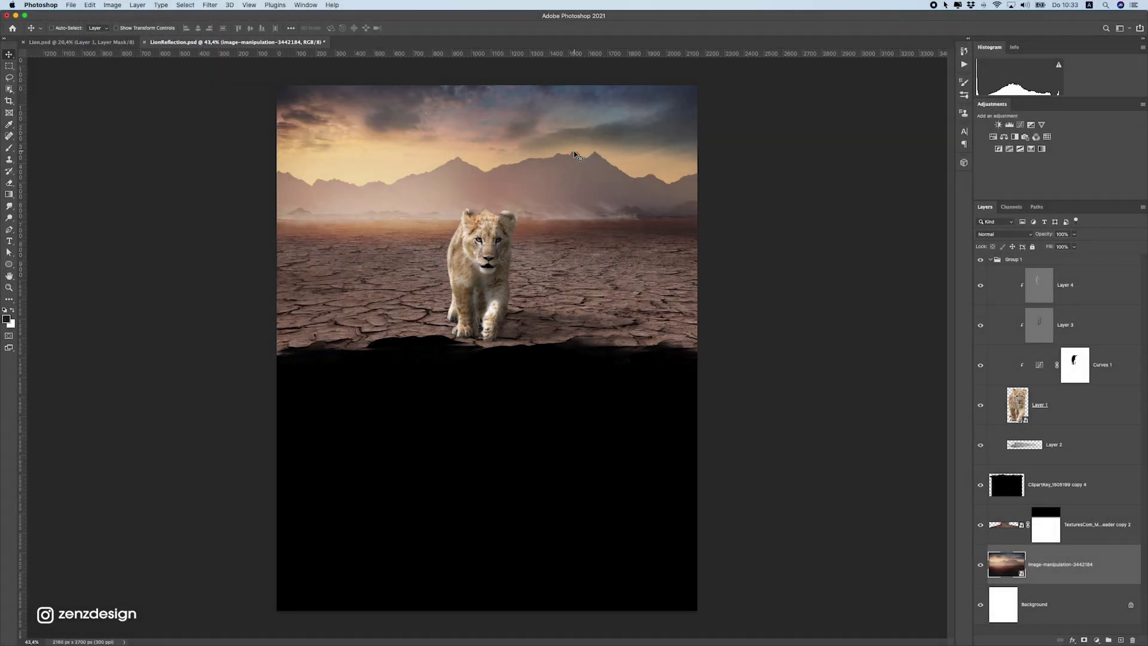
drag(354, 179, 419, 251)
scroll(443, 265, down, 5)
scroll(443, 266, up, 6)
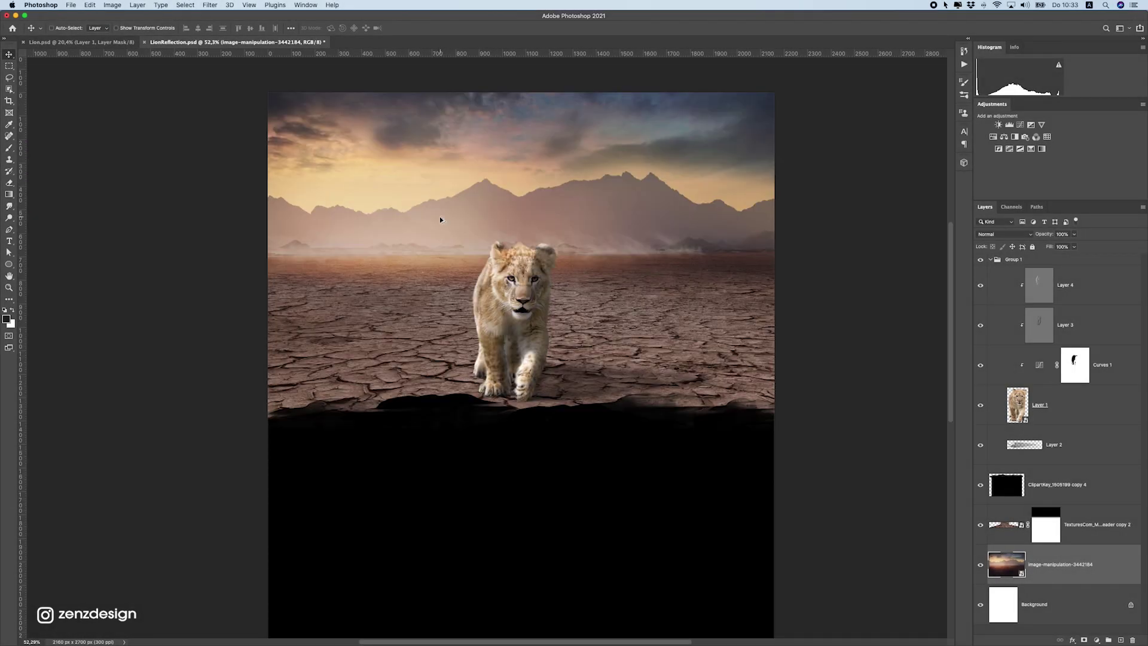
drag(449, 173, 451, 189)
scroll(450, 203, down, 4)
scroll(461, 337, up, 3)
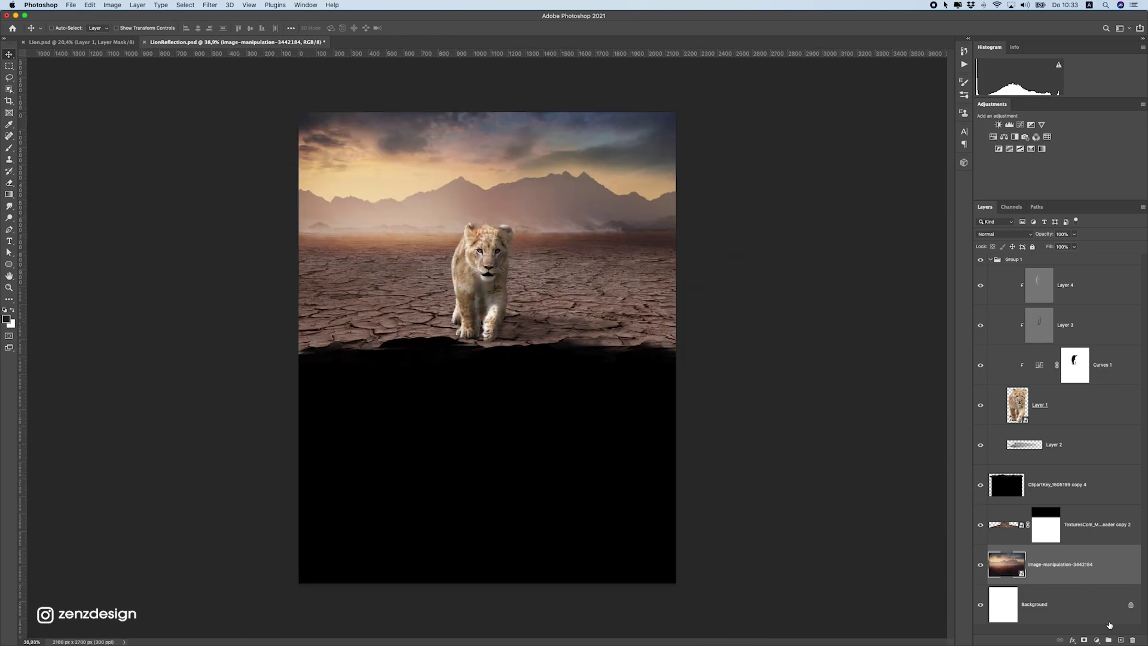
- Add a Curves adjustment clipped to the sky picture and move its white point to input 225, output 255
click(1097, 640)
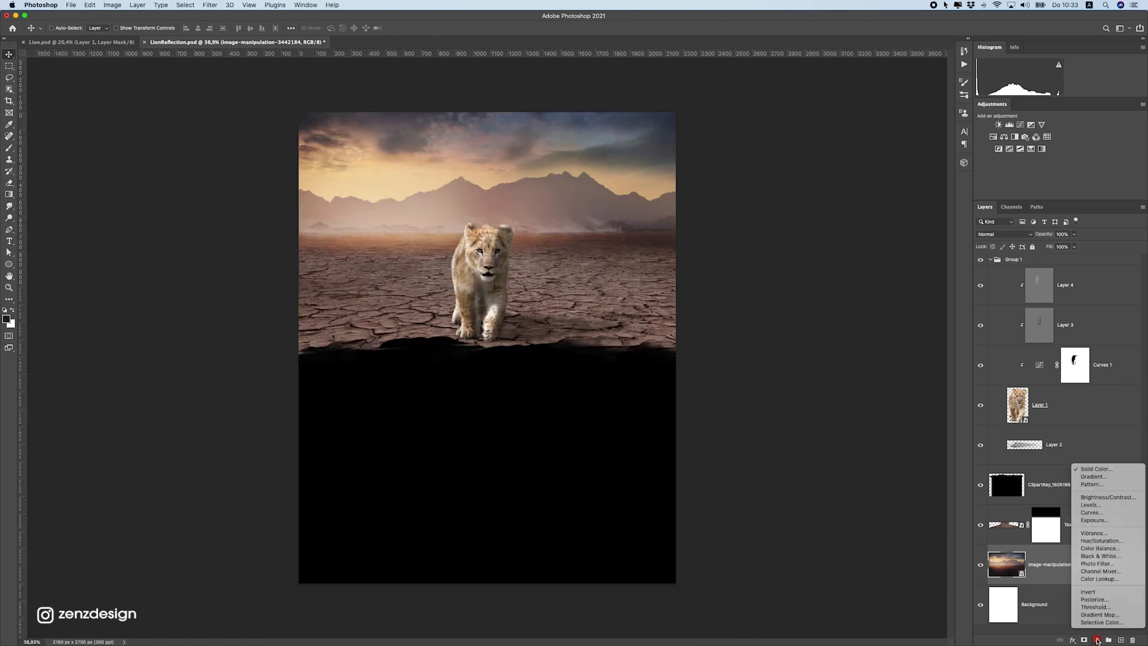
click(1097, 514)
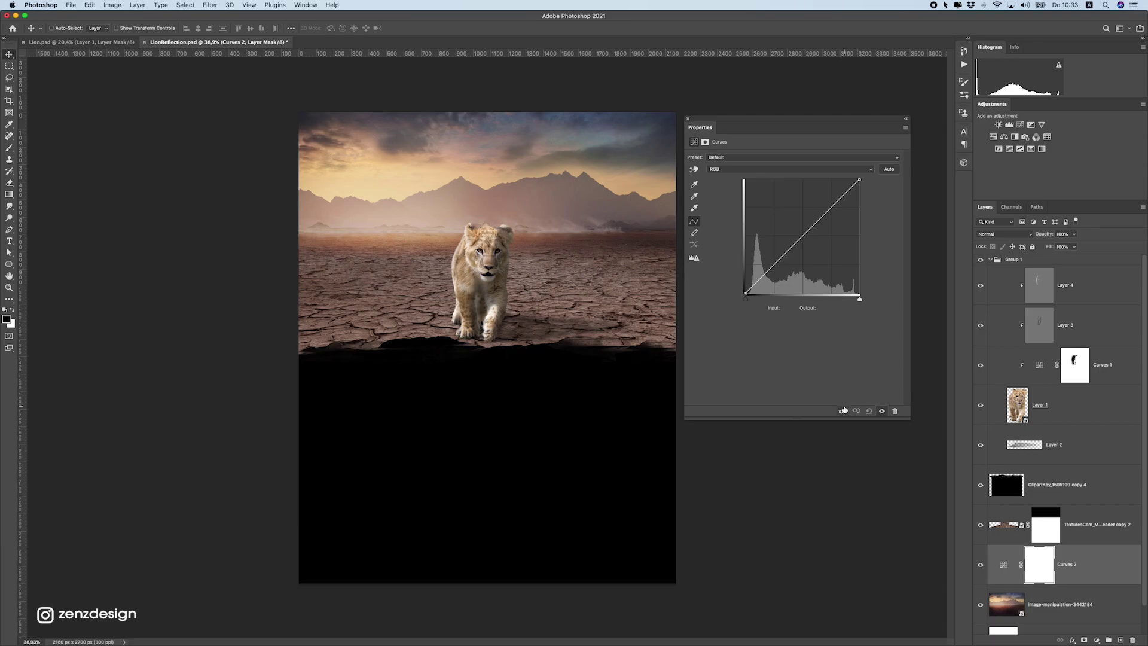
click(843, 411)
drag(860, 180, 845, 175)
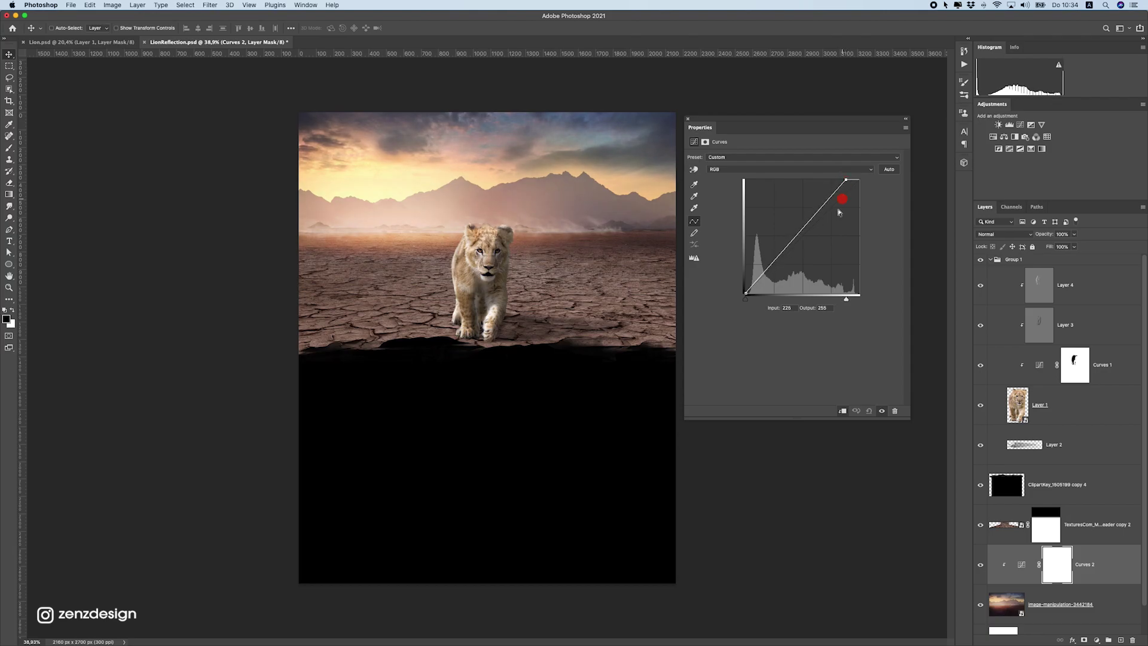
- Add a point in the shadows of the sky curve and fine-tune it around input 57, output 75
click(774, 262)
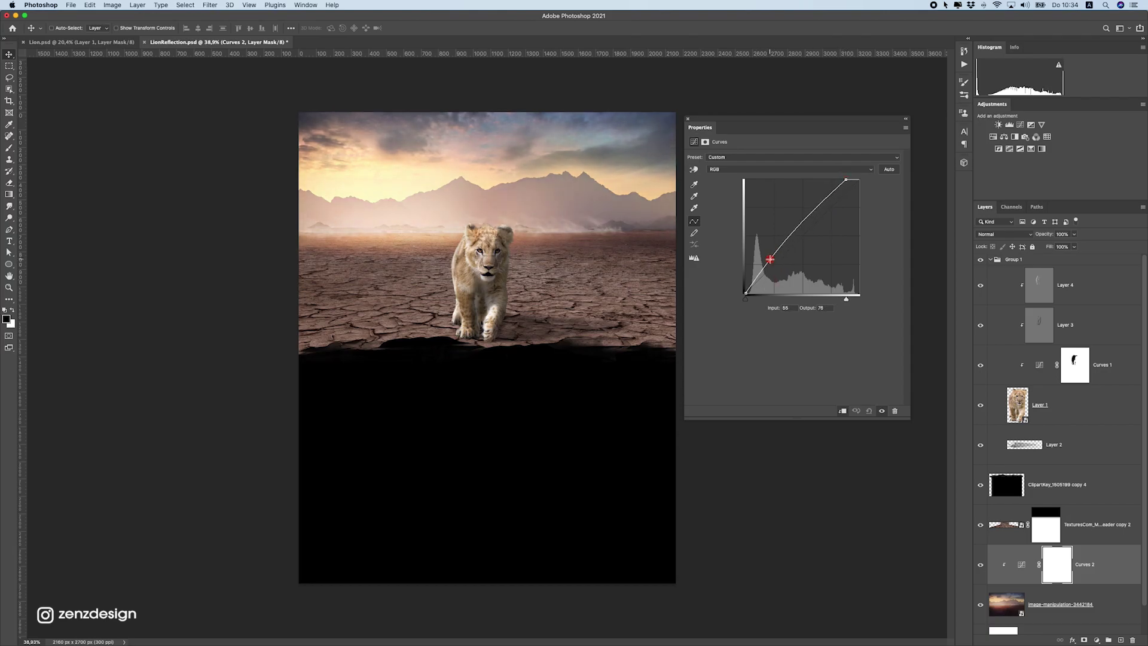
drag(772, 260, 771, 259)
scroll(545, 295, down, 5)
scroll(536, 286, up, 5)
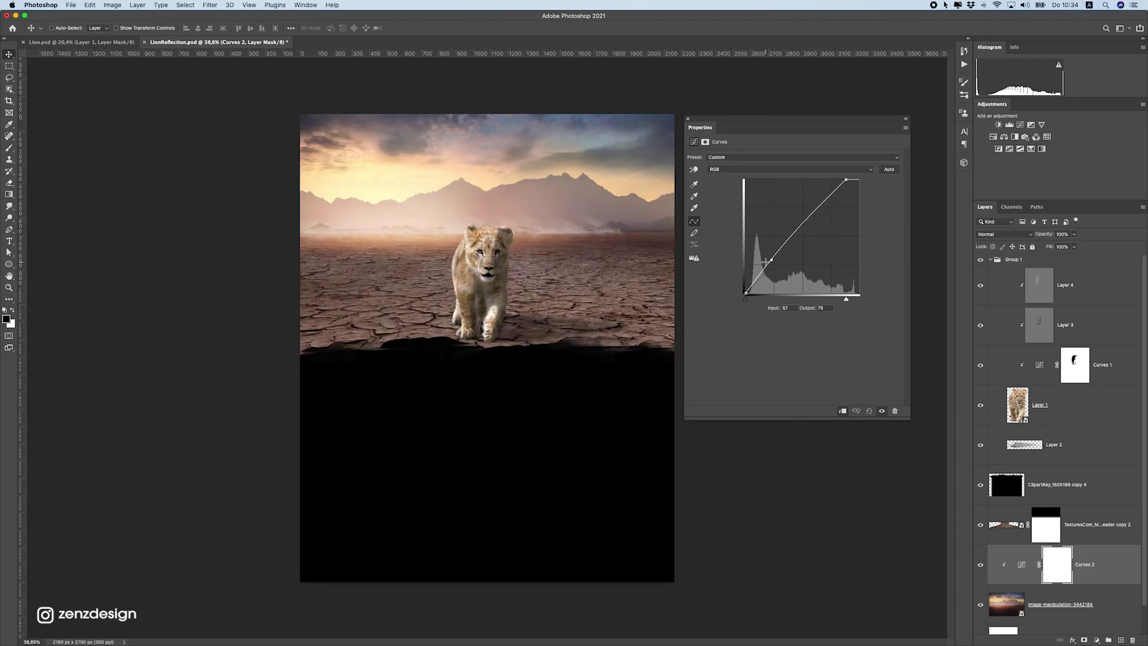
drag(771, 259, 772, 261)
- Try the sky curve's white point at input 210, and settle it at input 220, output 255
scroll(679, 274, down, 4)
scroll(679, 274, up, 1)
drag(846, 181, 839, 180)
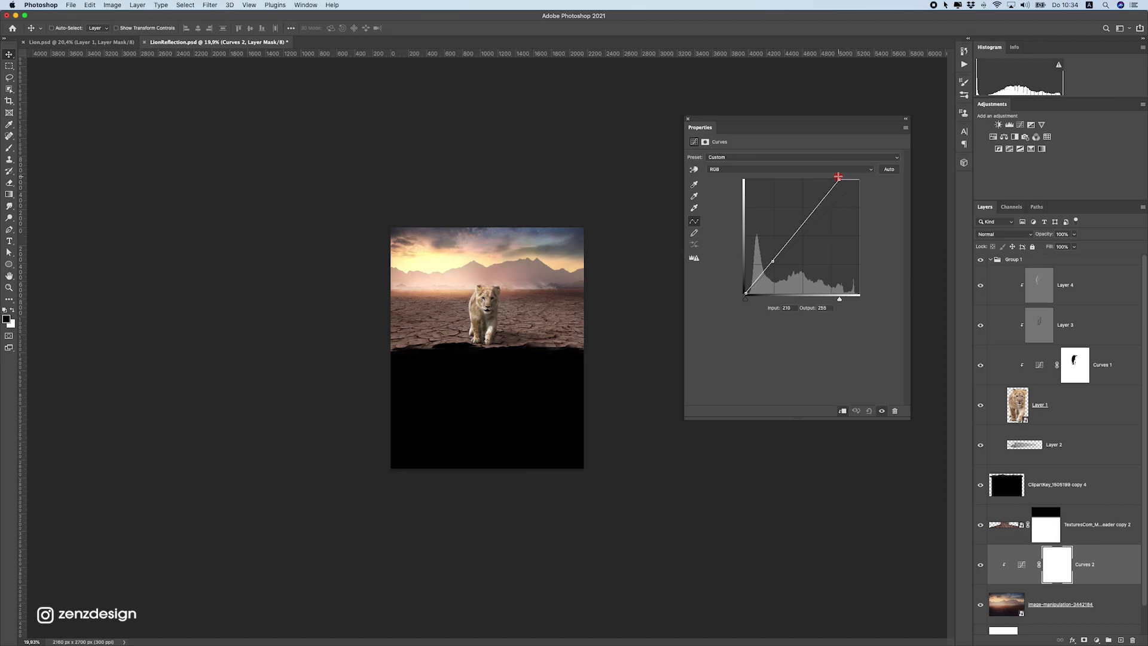
scroll(537, 297, up, 3)
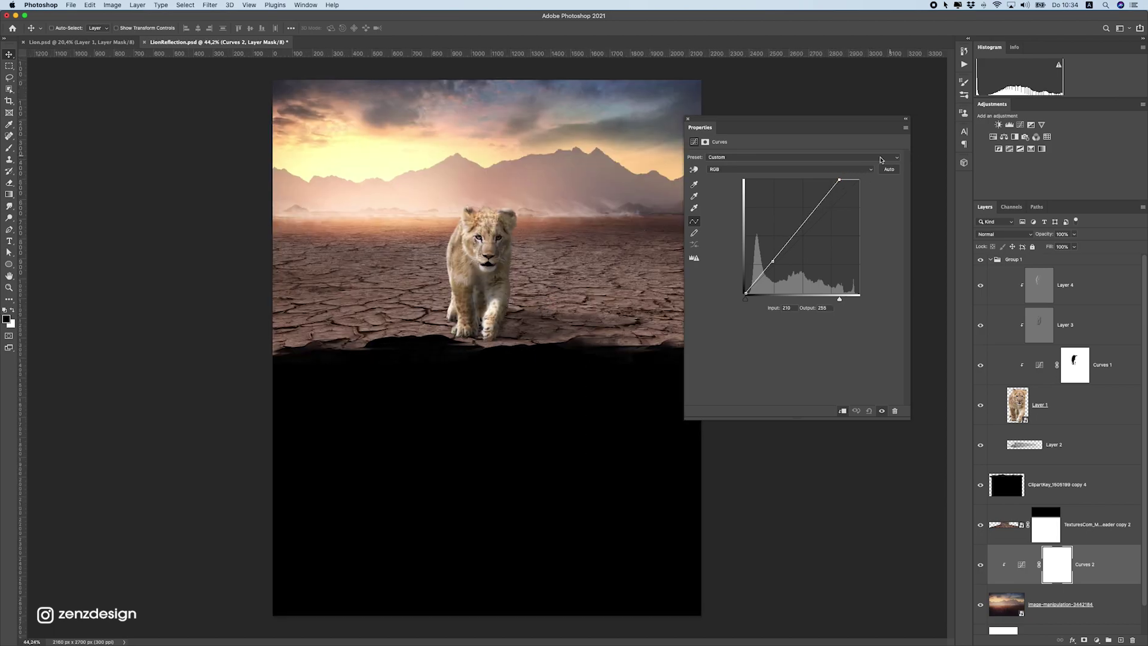
drag(840, 179, 846, 177)
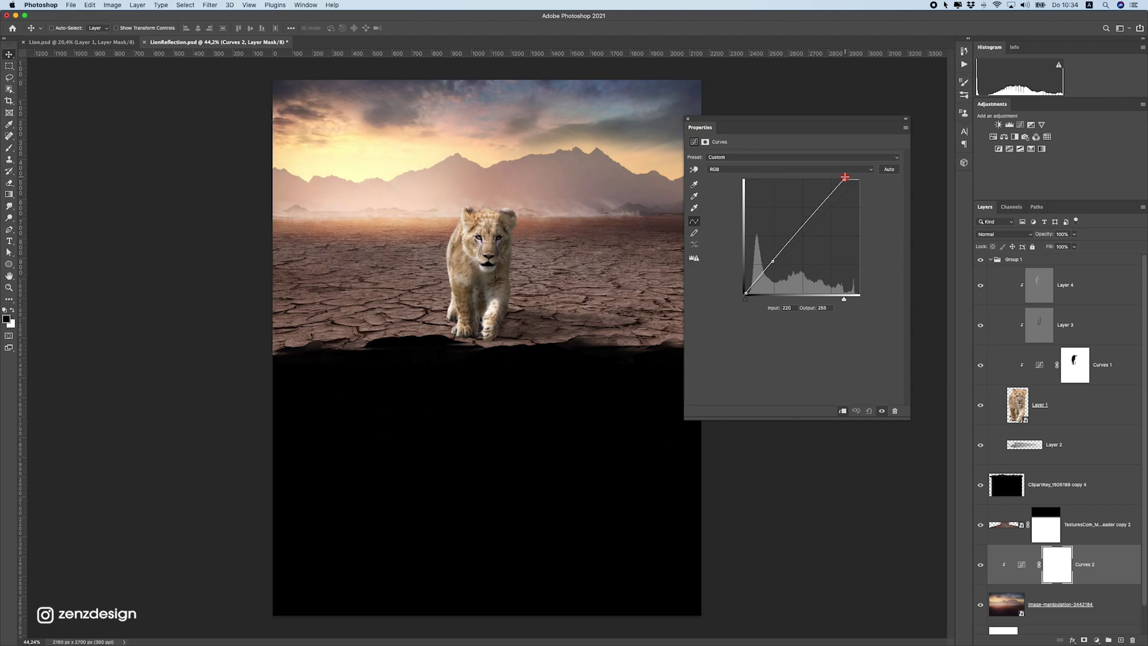
scroll(359, 232, down, 3)
scroll(362, 254, up, 3)
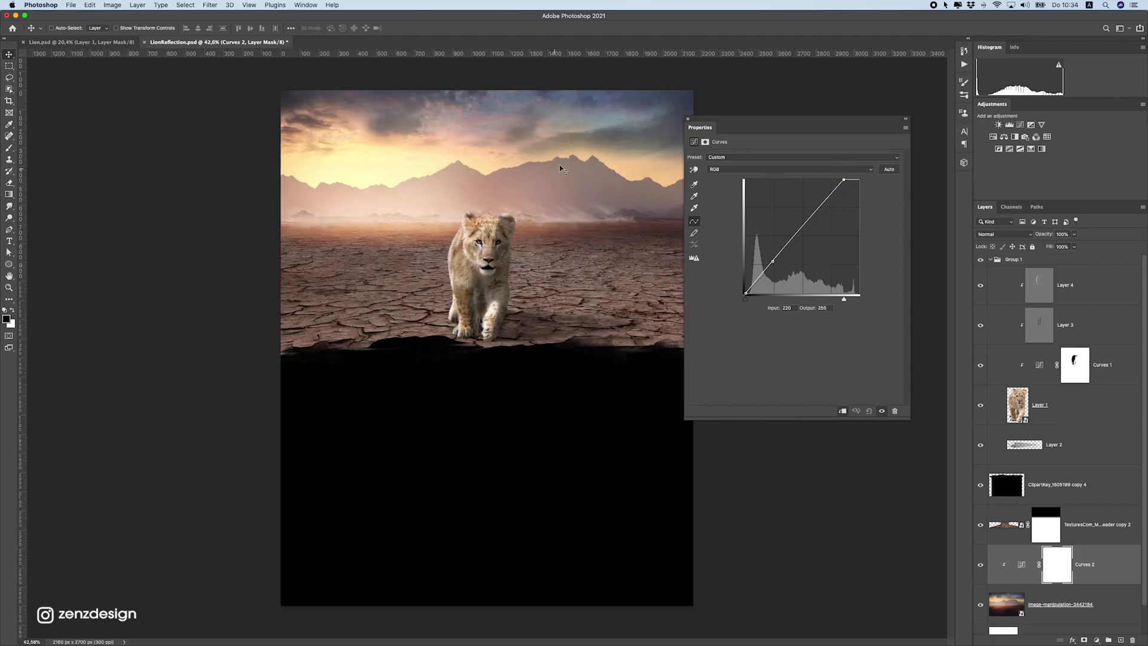
click(688, 120)
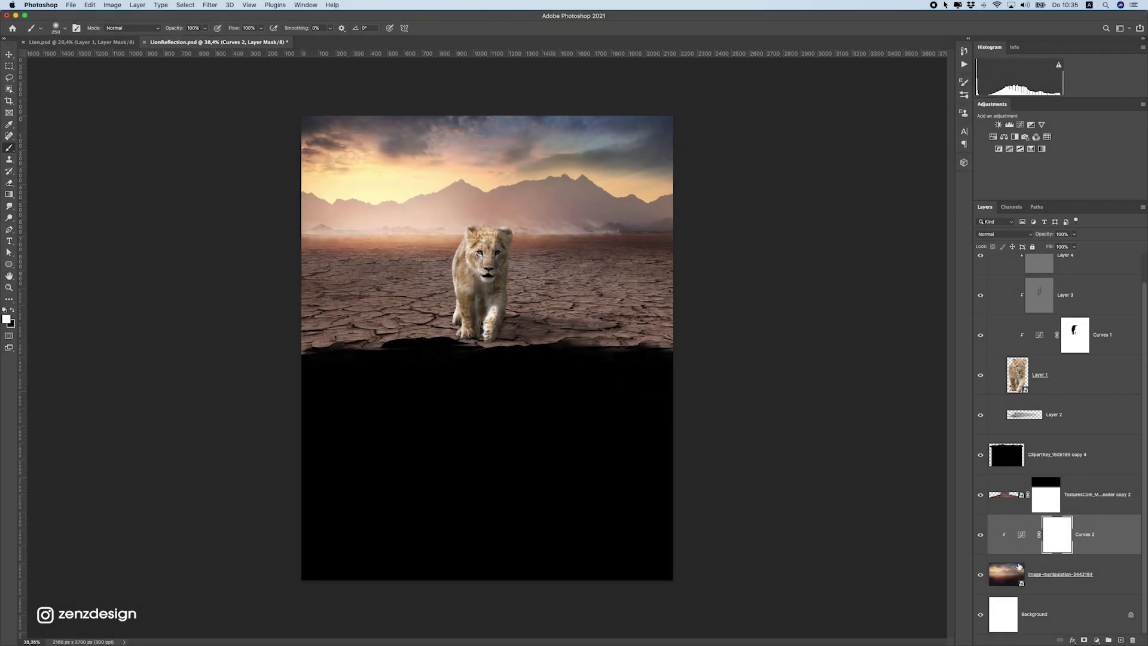
- Create a new layer above the sky's Curves adjustment and set the foreground color to the haze tone #cbbbb9
click(1121, 640)
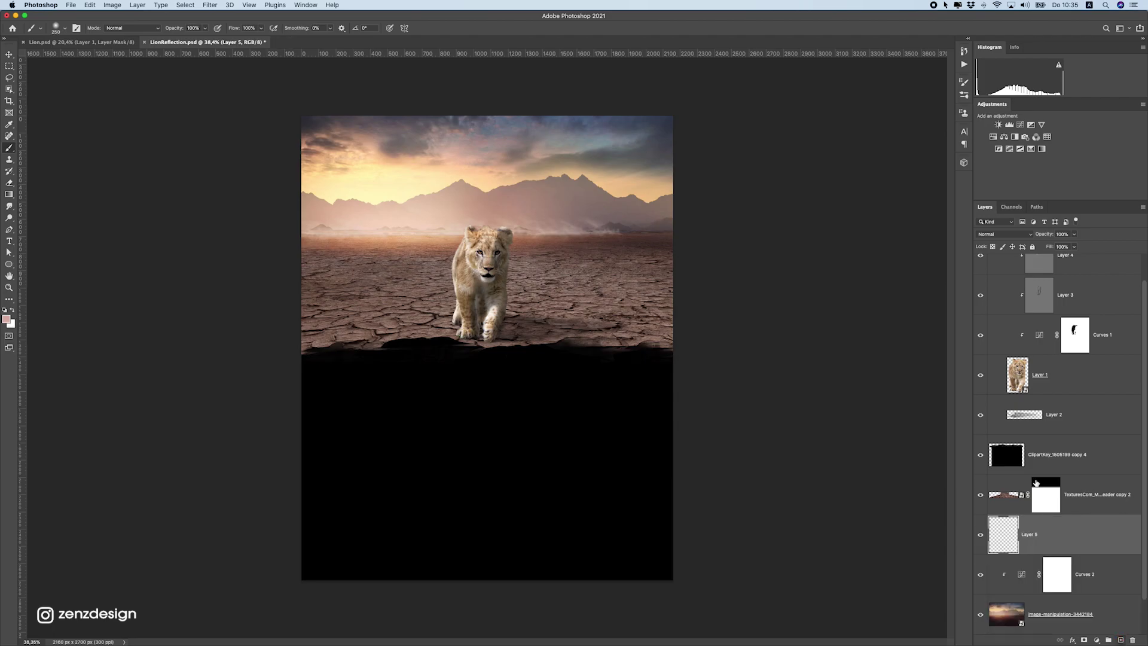
scroll(1081, 572, down, 2)
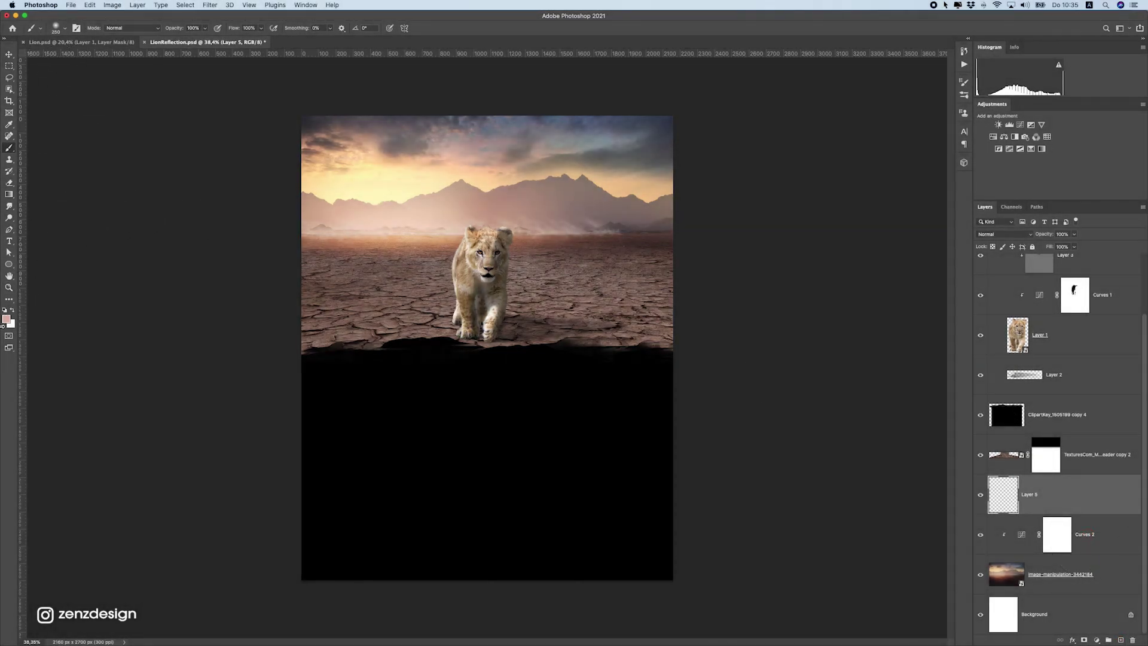
click(6, 320)
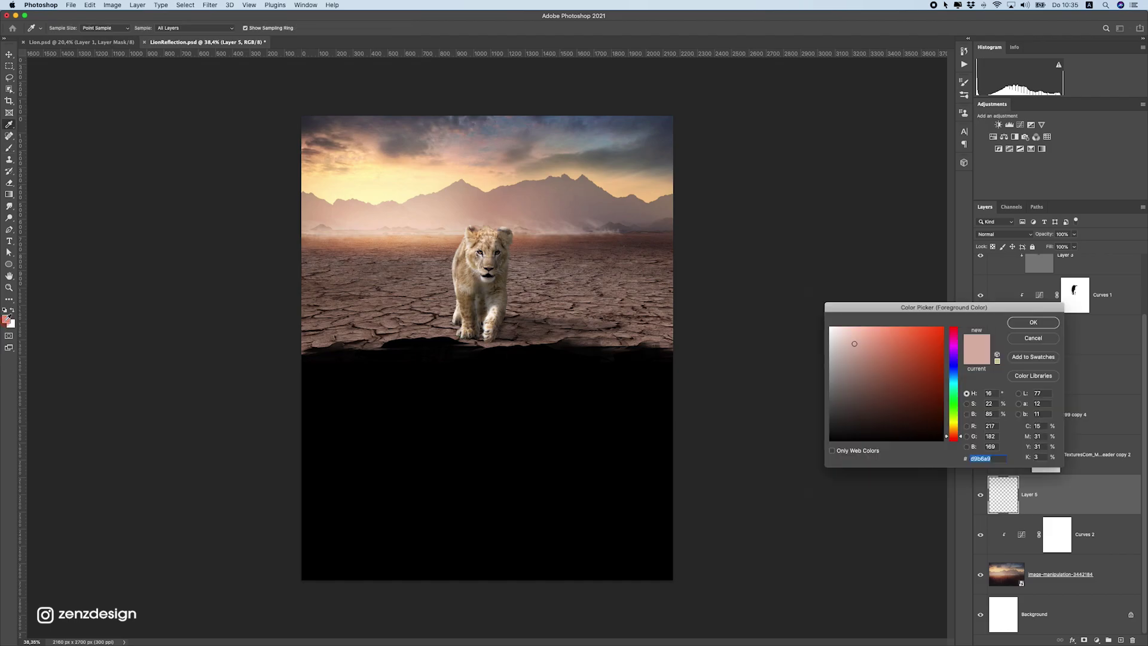
click(578, 233)
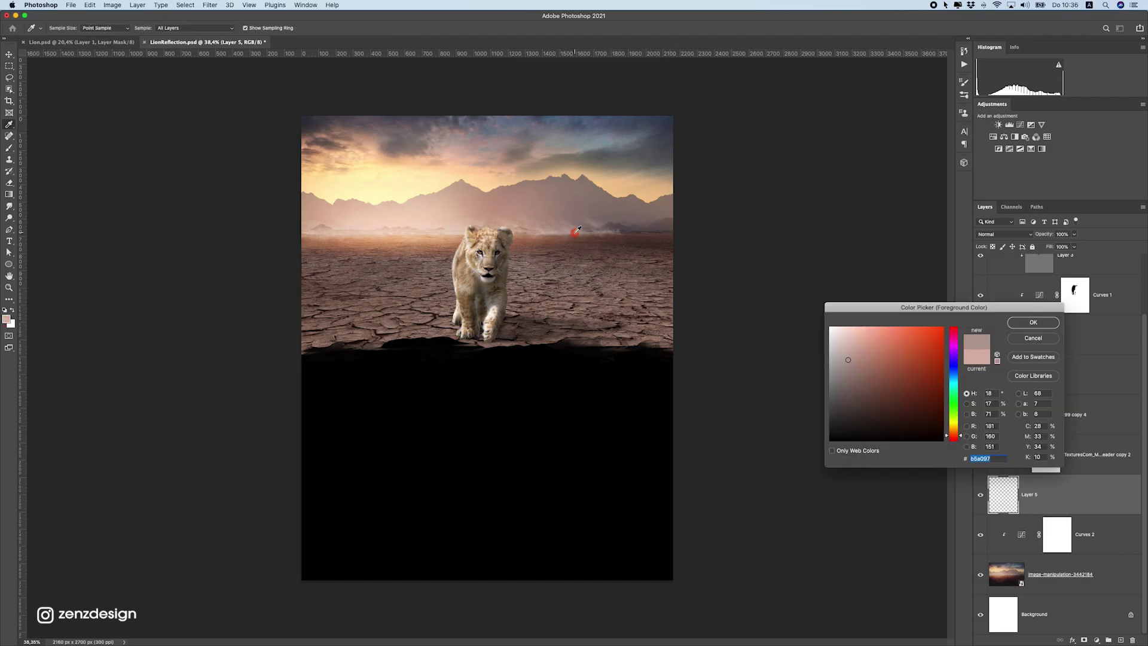
click(580, 229)
drag(859, 363, 839, 350)
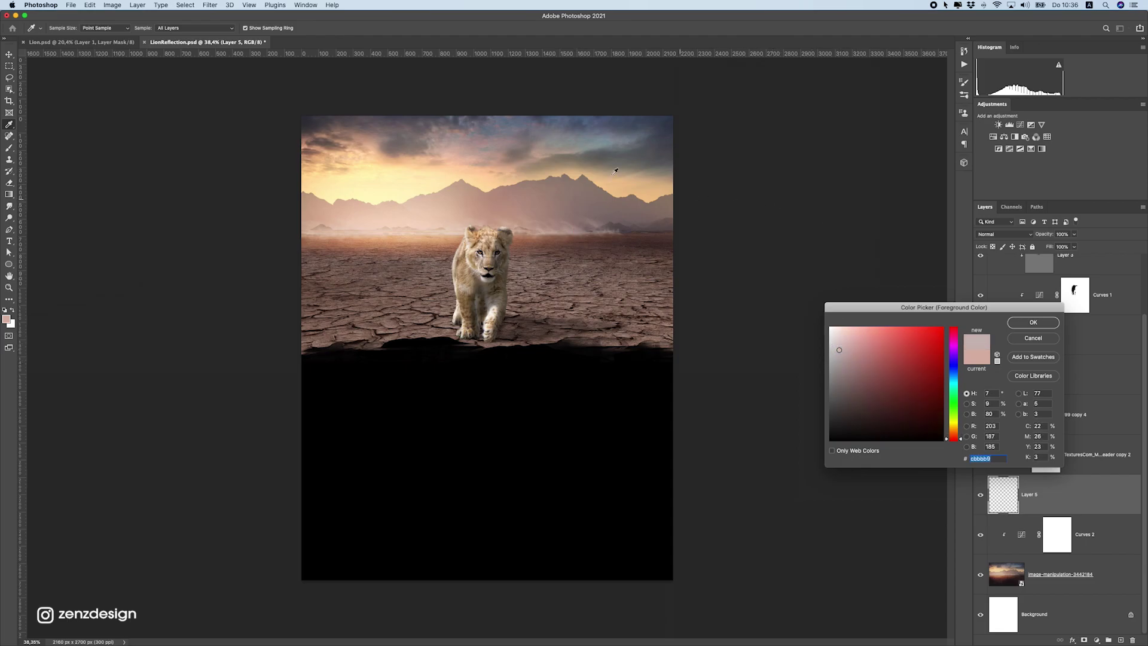
key(Return)
- Set up a 250 px Soft Round brush with 0% hardness, 12% opacity and 12% flow
key(b)
click(203, 30)
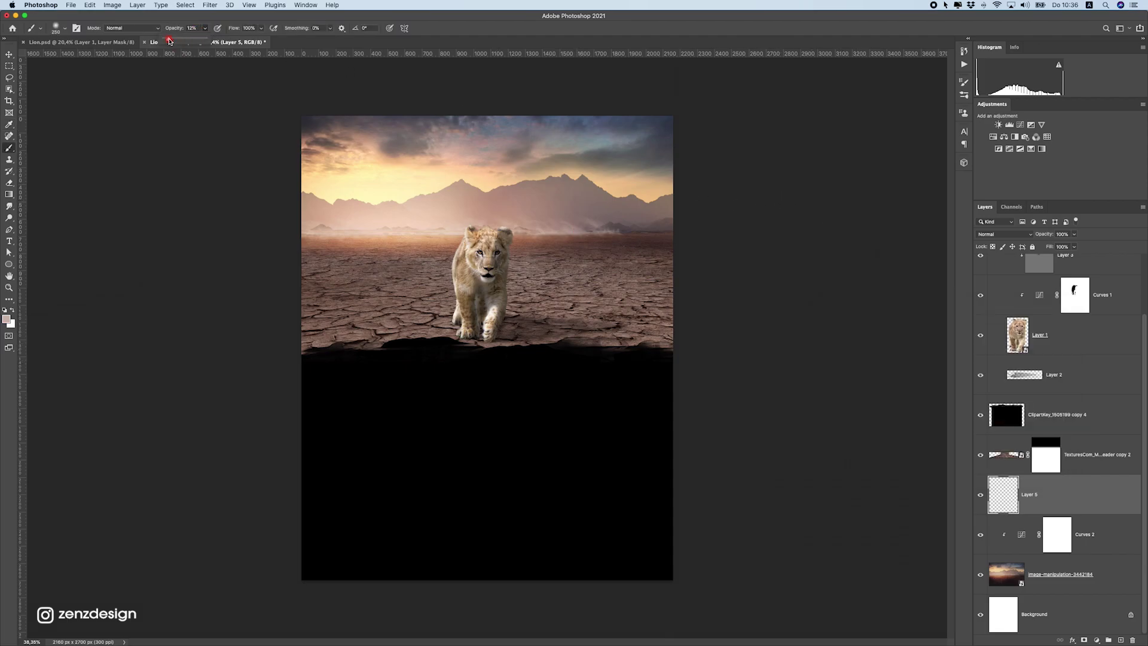
click(262, 30)
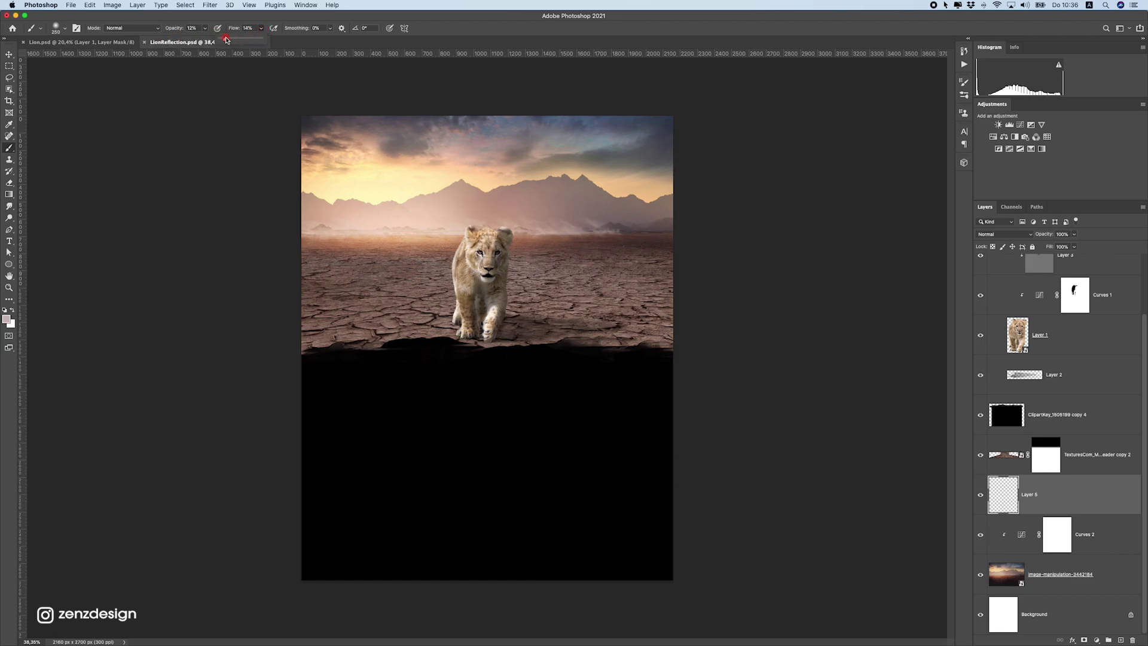
click(727, 236)
click(53, 28)
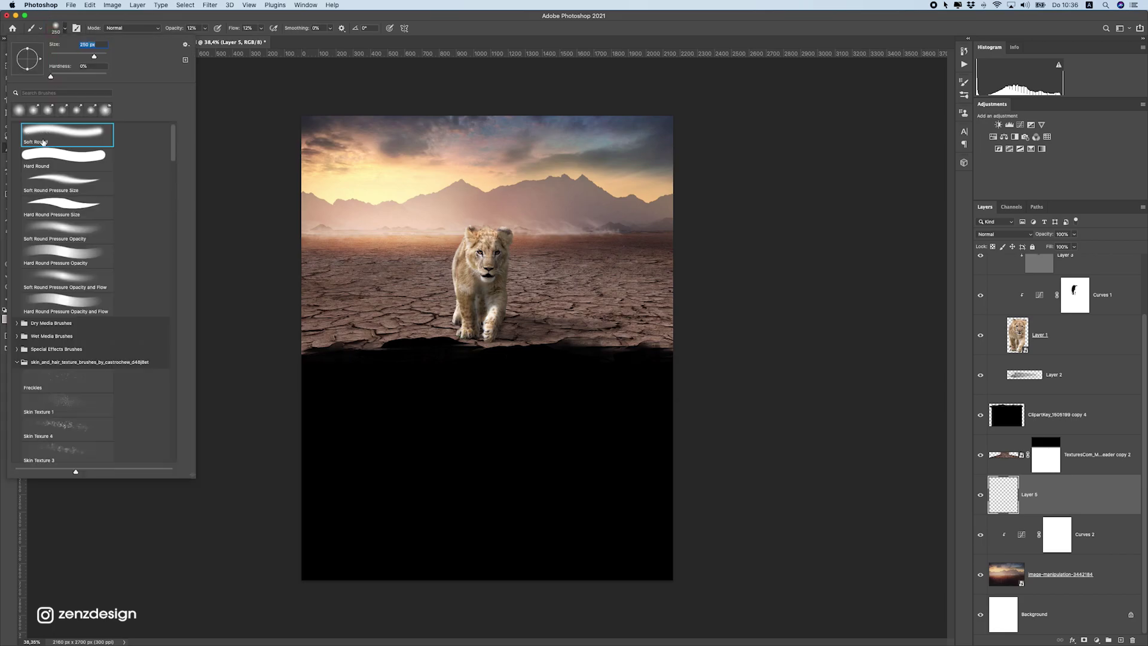
click(478, 17)
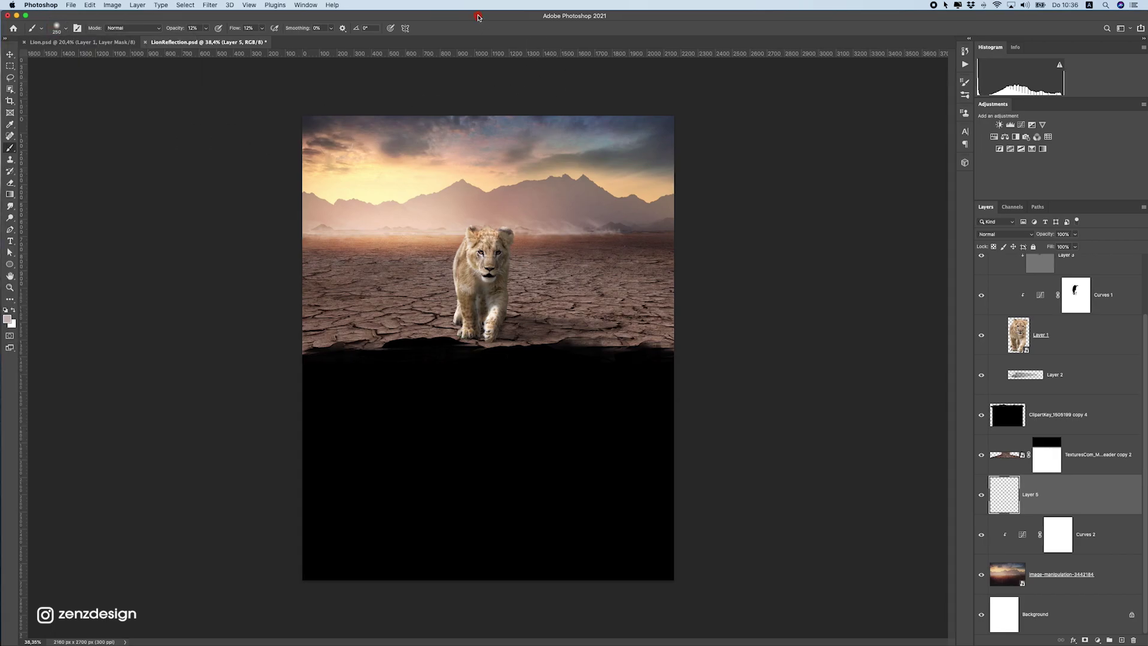
- Paint soft haze on the new layer along the horizon, across the full width behind the cub
mouse_move(709, 236)
mouse_down()
mouse_move(737, 233)
mouse_move(589, 243)
mouse_move(546, 223)
mouse_move(415, 220)
mouse_move(472, 239)
mouse_move(446, 239)
mouse_up()
mouse_move(745, 253)
mouse_down()
mouse_move(503, 259)
mouse_move(564, 233)
mouse_move(508, 233)
mouse_up()
drag(775, 218, 420, 238)
drag(522, 239, 271, 246)
drag(591, 250, 267, 267)
mouse_move(394, 259)
mouse_down()
mouse_move(426, 265)
mouse_move(351, 256)
mouse_move(623, 248)
mouse_move(729, 258)
mouse_move(738, 247)
mouse_move(606, 219)
mouse_move(459, 208)
mouse_up()
drag(669, 216, 328, 214)
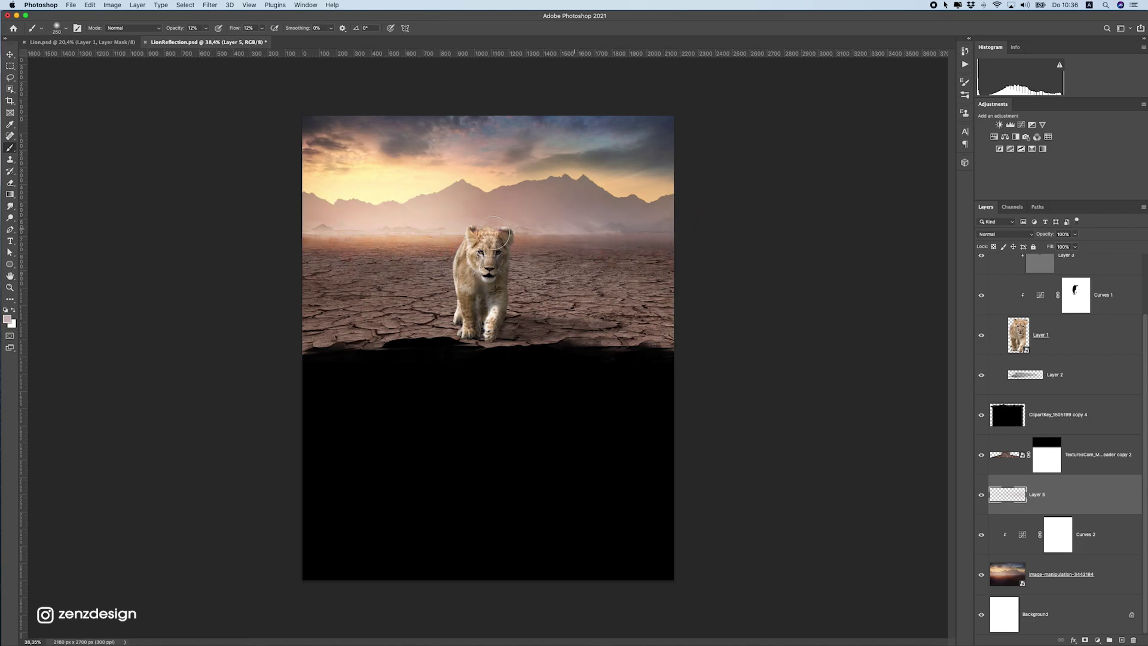
drag(500, 238, 293, 247)
mouse_move(643, 258)
mouse_down()
mouse_move(460, 243)
mouse_move(811, 250)
mouse_move(527, 242)
mouse_move(552, 245)
mouse_up()
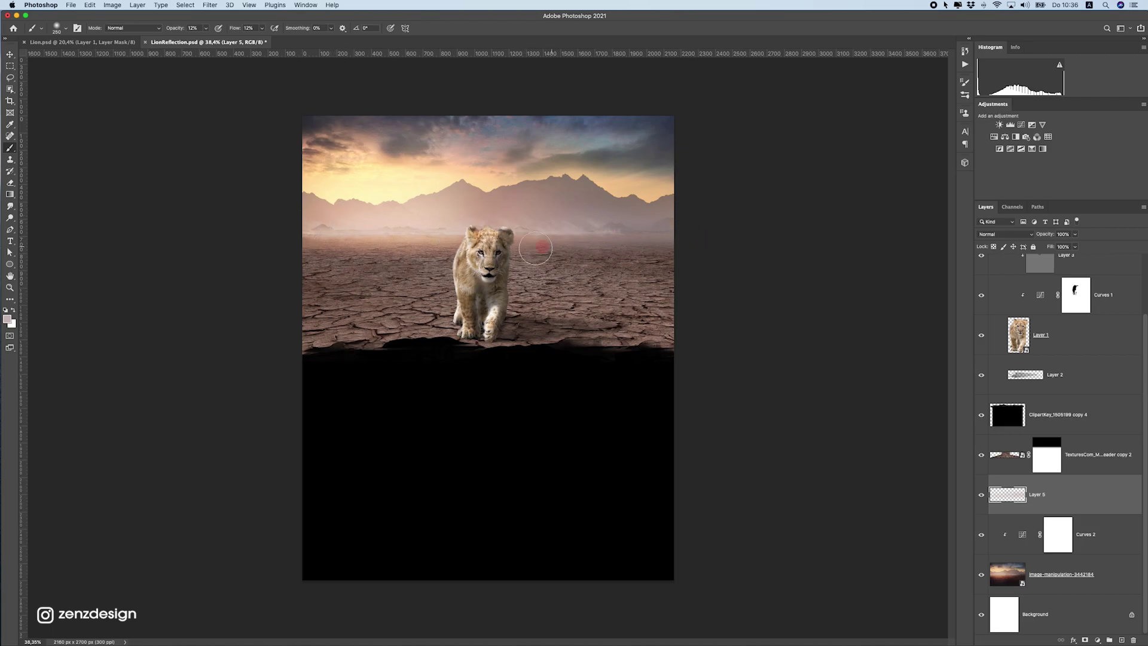
- Check the haze layer's effect and build up more haze over the horizon and the foot of the mountains
scroll(537, 302, down, 3)
click(986, 496)
scroll(541, 290, up, 4)
mouse_move(550, 291)
mouse_down()
mouse_move(616, 279)
mouse_move(571, 278)
mouse_up()
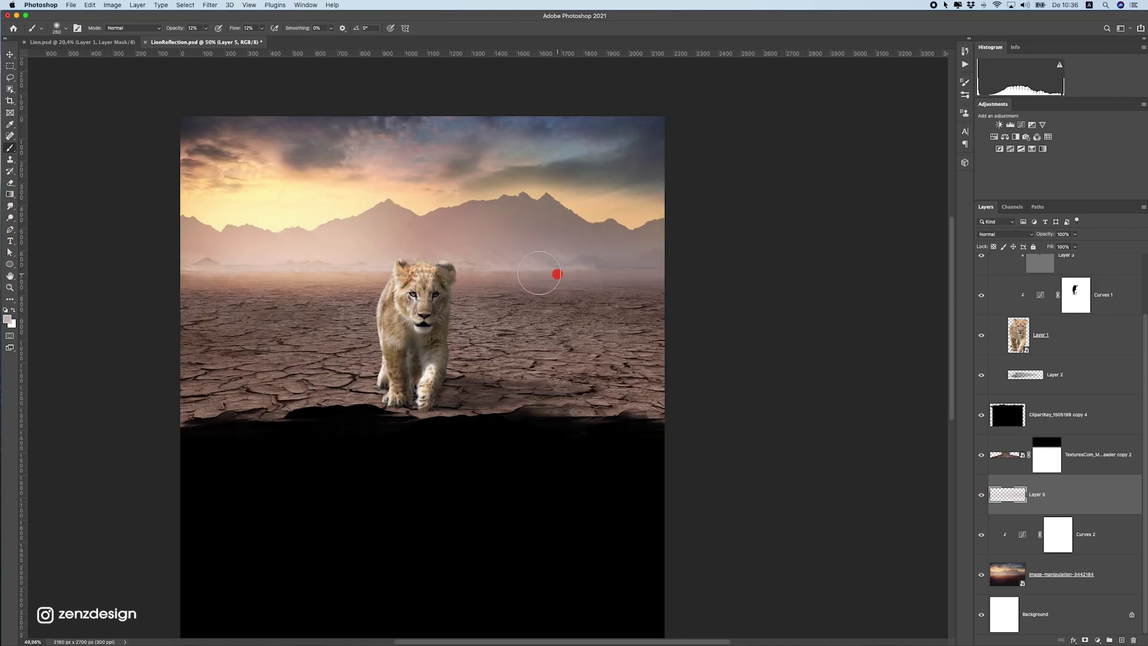
drag(507, 253, 757, 242)
drag(250, 270, 474, 245)
mouse_move(556, 236)
mouse_down()
mouse_move(338, 242)
mouse_move(339, 232)
mouse_move(458, 264)
mouse_move(412, 315)
mouse_up()
mouse_move(376, 290)
mouse_down()
mouse_move(557, 262)
mouse_move(728, 260)
mouse_move(895, 281)
mouse_up()
drag(654, 242, 747, 261)
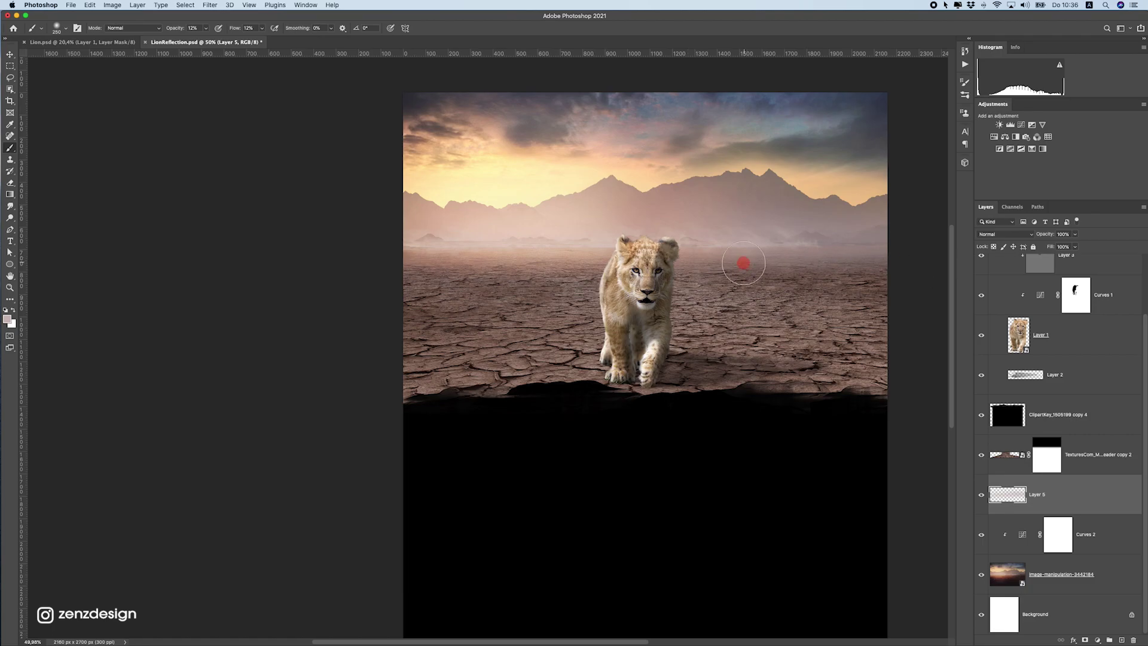
- Compare the composite with the haze layer hidden and shown, and inspect the horizon around the cub
scroll(522, 341, down, 5)
scroll(523, 341, up, 2)
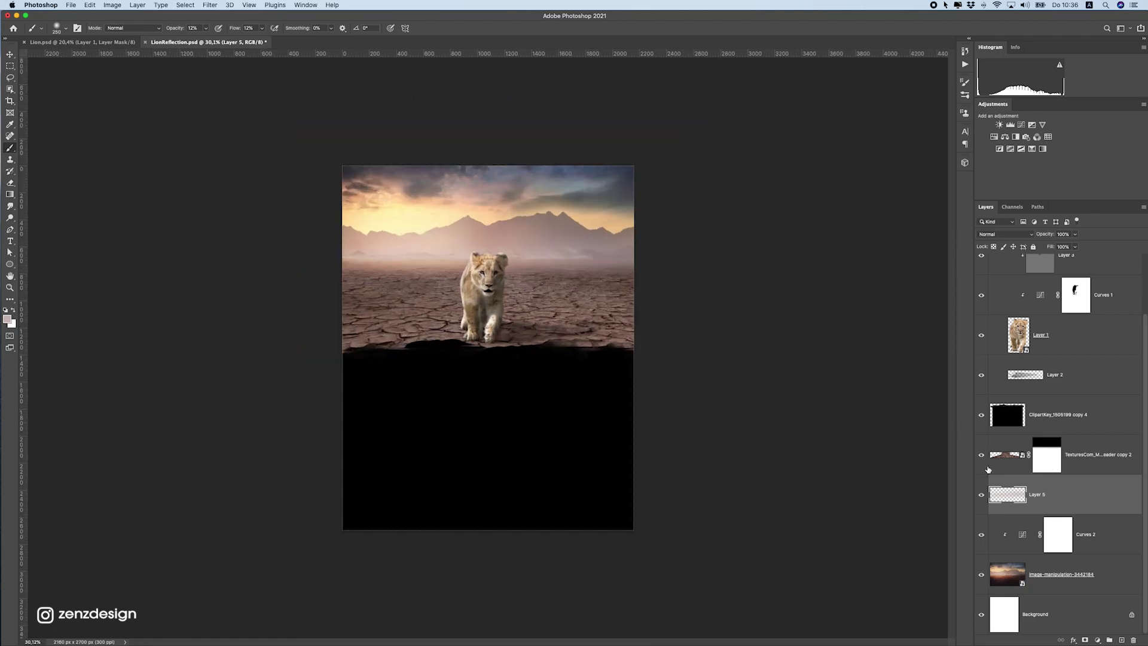
click(984, 496)
click(984, 496)
scroll(495, 306, up, 3)
scroll(496, 221, down, 2)
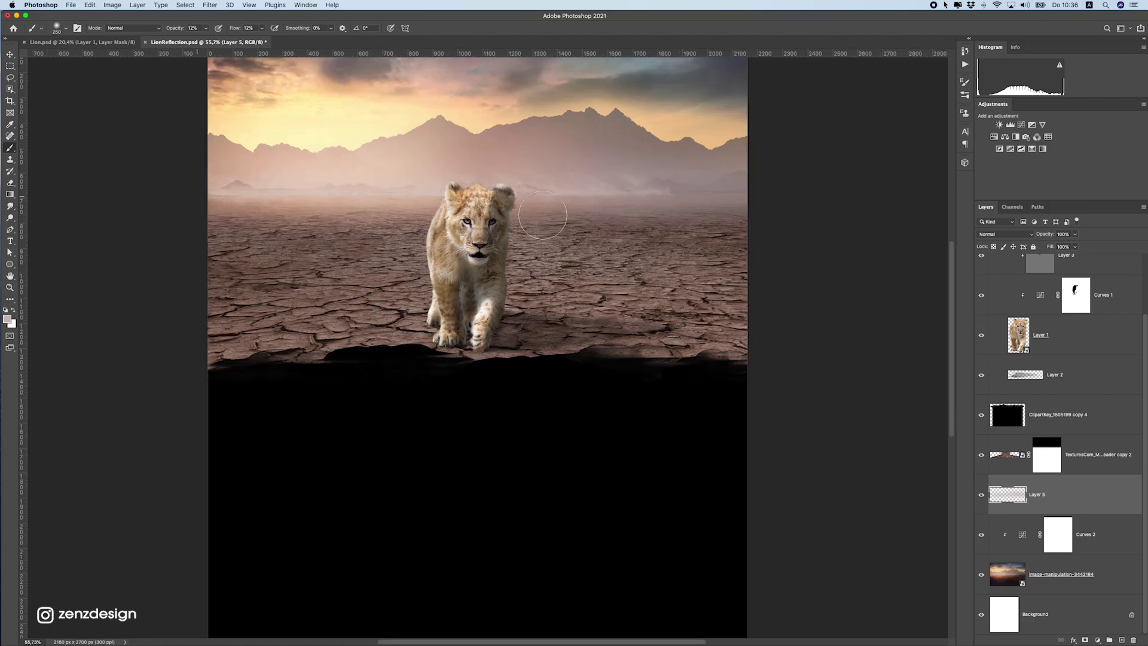
scroll(544, 221, down, 2)
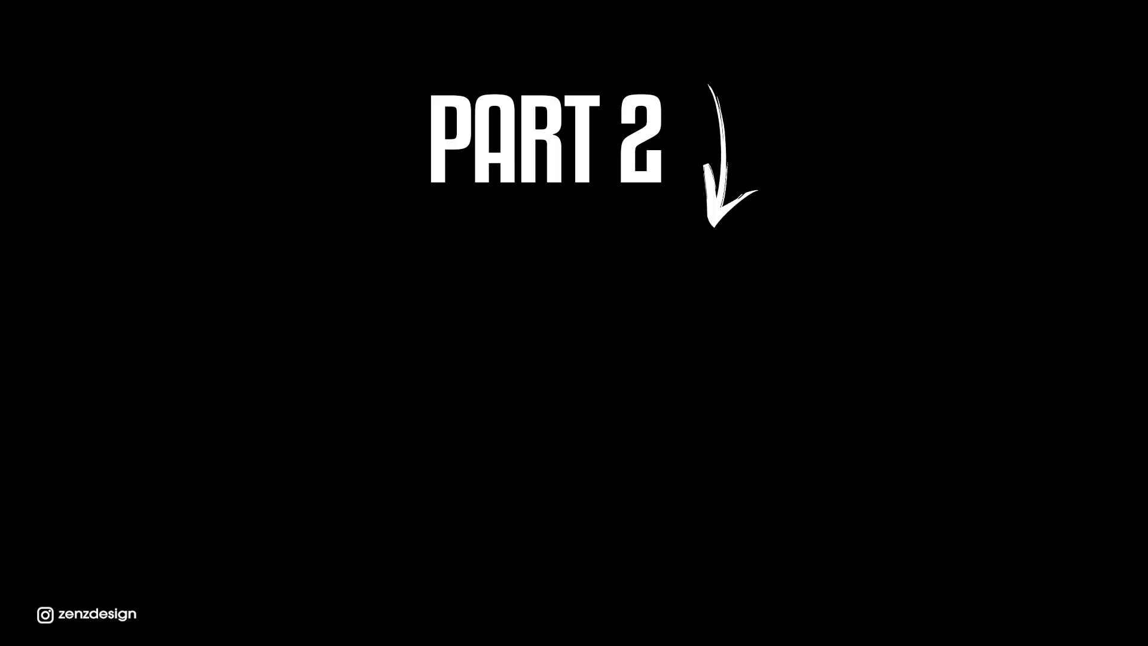